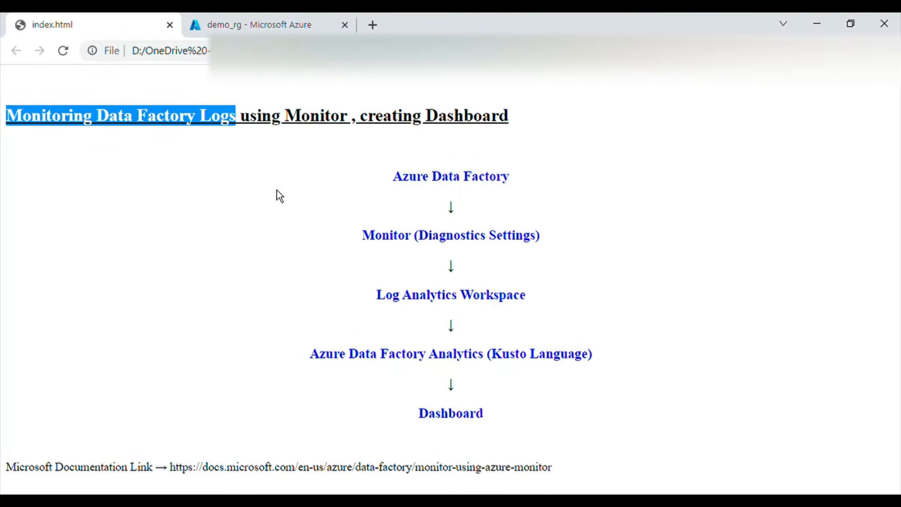
Step: Open the datafactorysiba data factory in Azure Data Factory Studio and display pipeline1 in the authoring area
left_click_drag(427, 117, 582, 125)
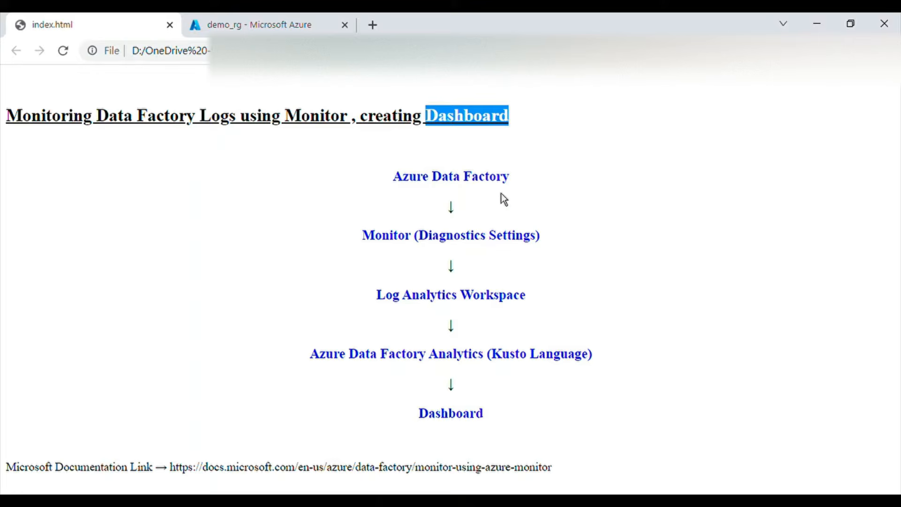
left_click(283, 32)
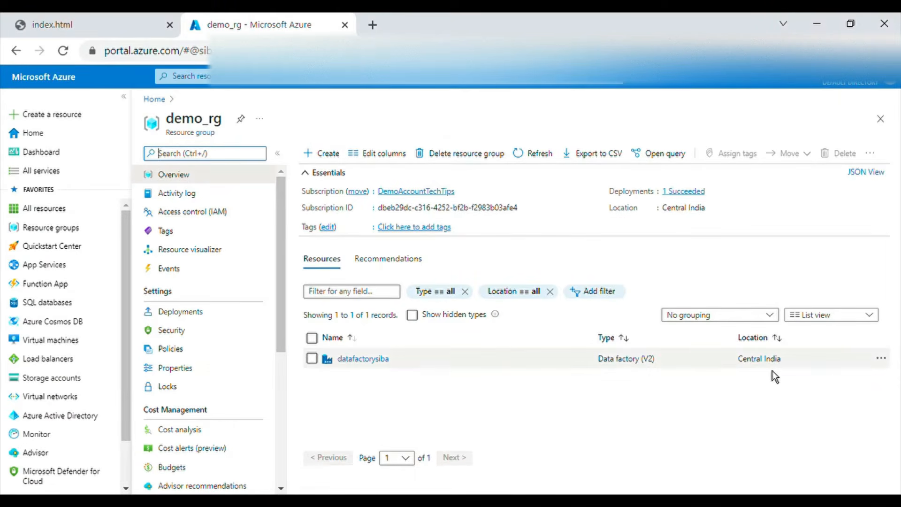
left_click(363, 359)
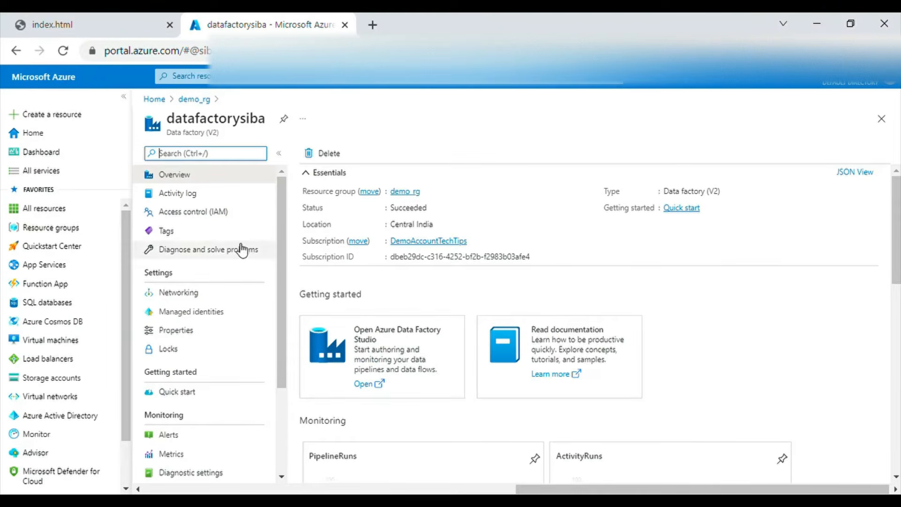
left_click(372, 385)
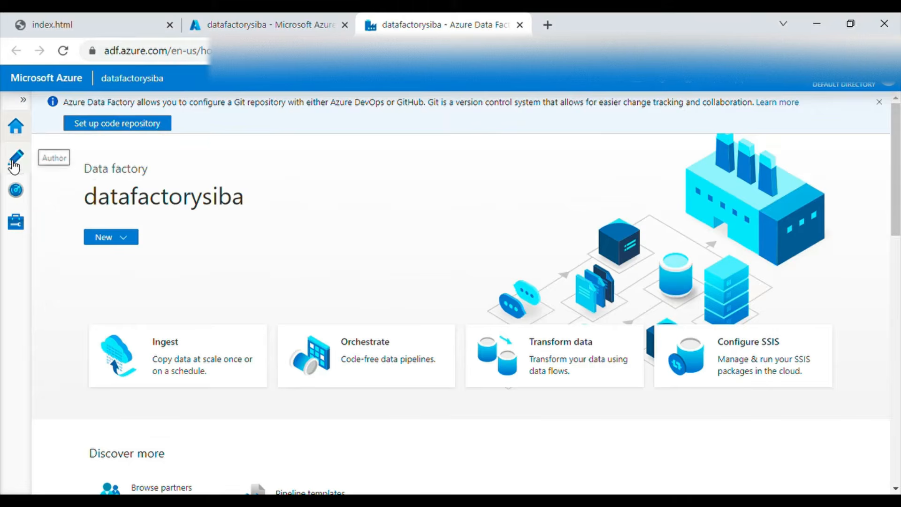
left_click(14, 164)
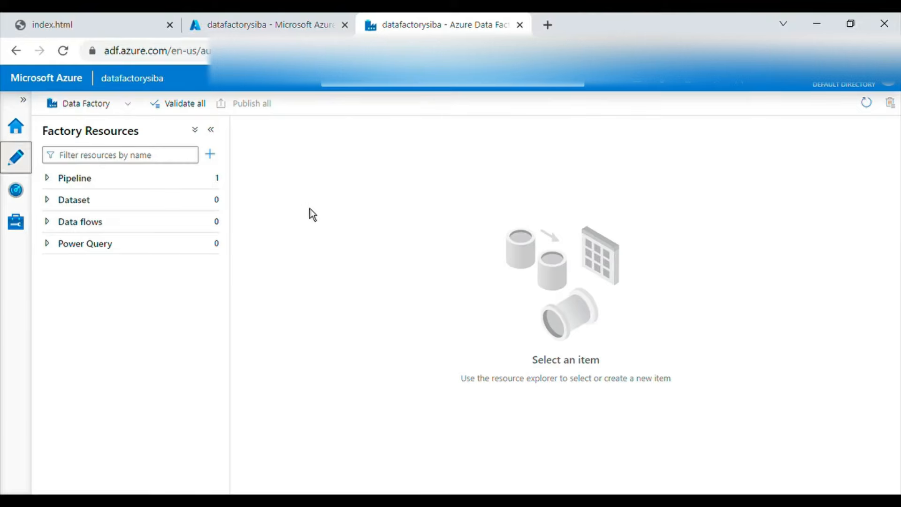
left_click(167, 180)
left_click(105, 201)
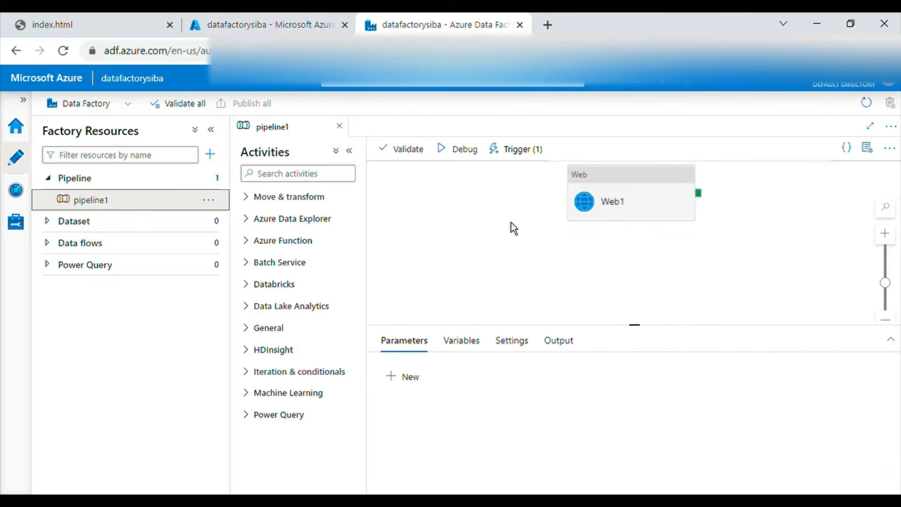
Step: Inspect the recurrence settings in the JSON definition of trigger1, then close the definition without changes
left_click(21, 231)
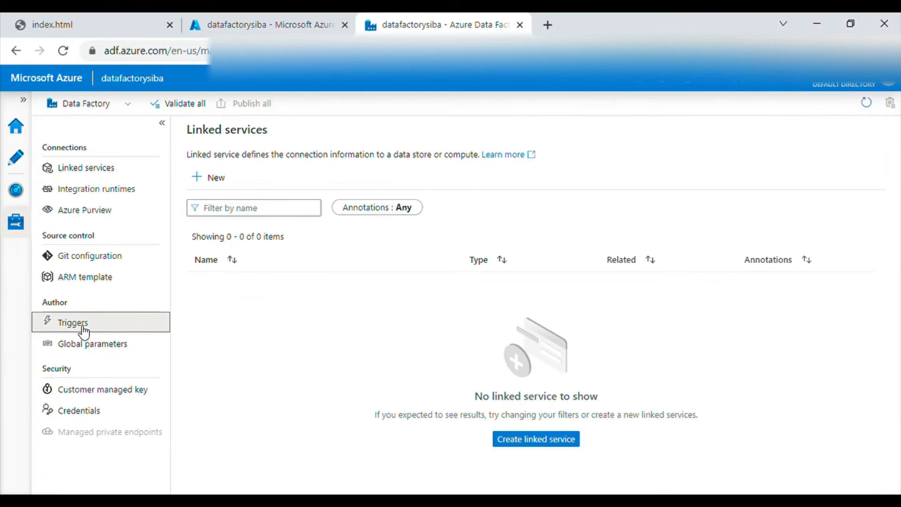
left_click(83, 328)
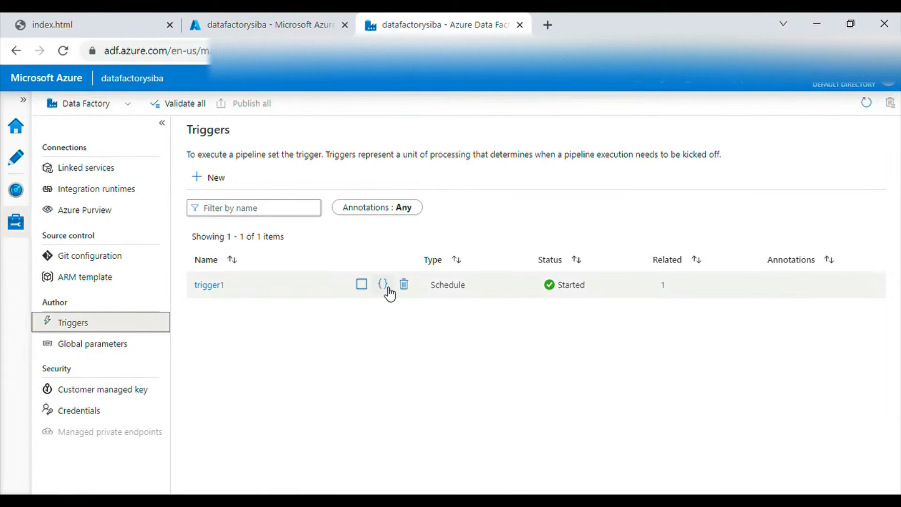
left_click(383, 285)
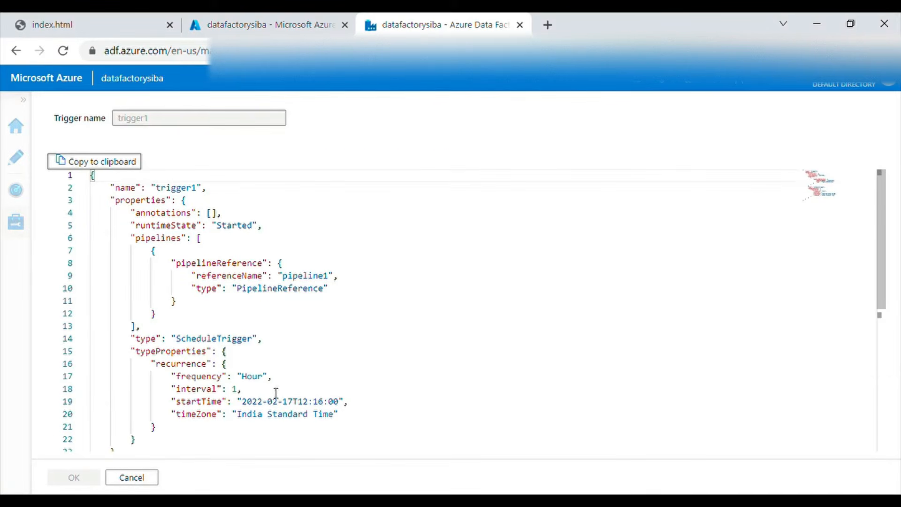
left_click_drag(275, 393, 105, 376)
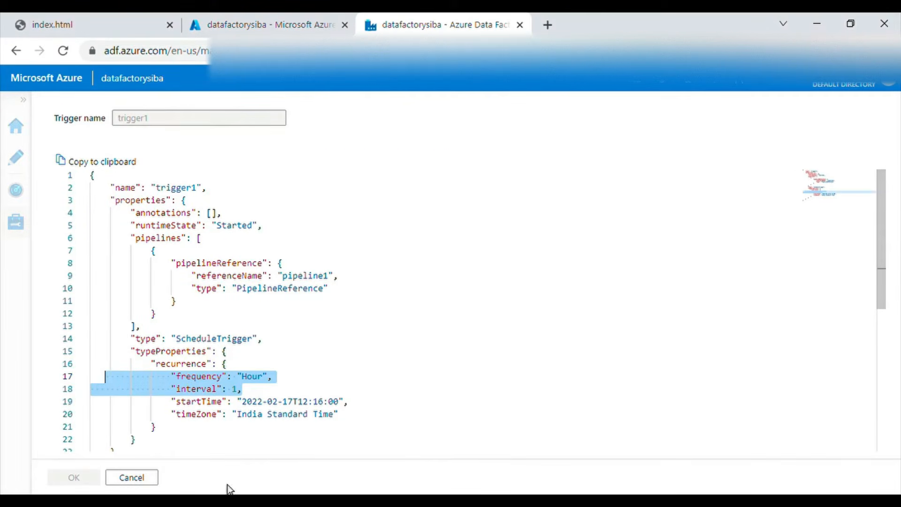
left_click(132, 477)
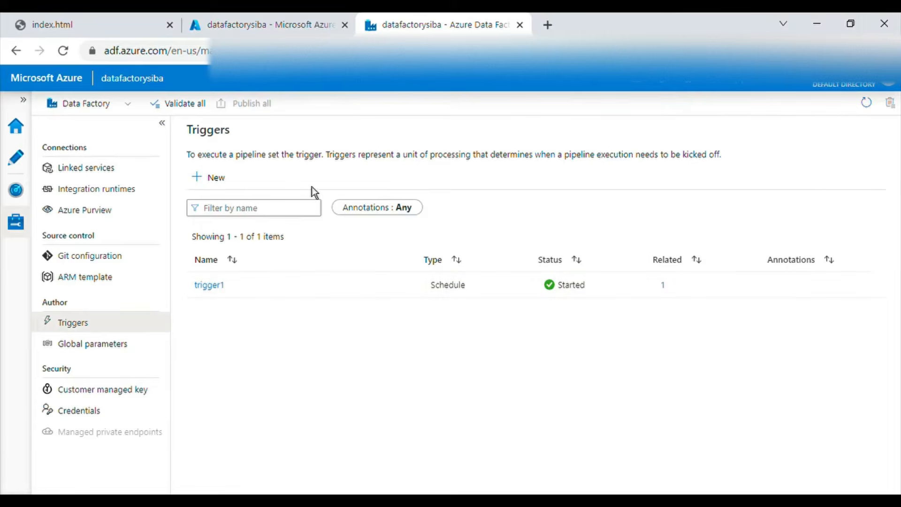
Step: Review the monitoring flow on the index.html page, from Azure Data Factory through Log Analytics Workspace to Dashboard
left_click(294, 24)
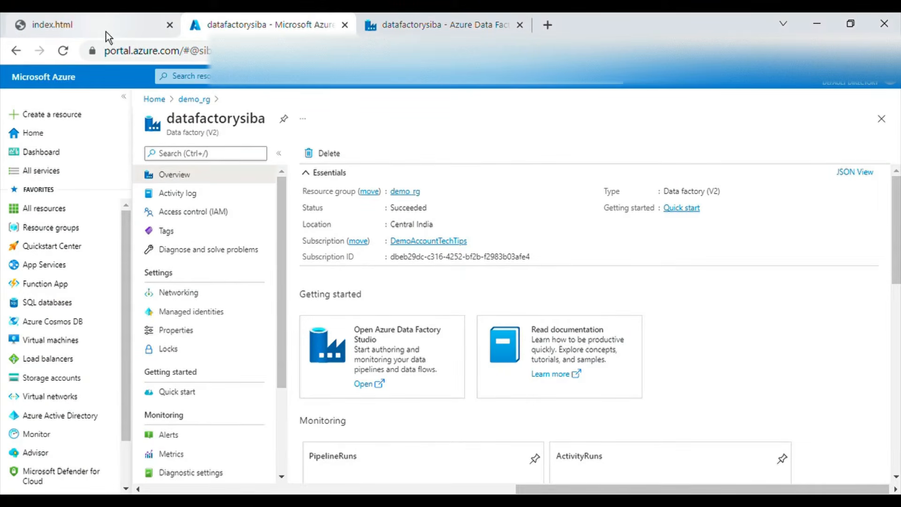
left_click(118, 30)
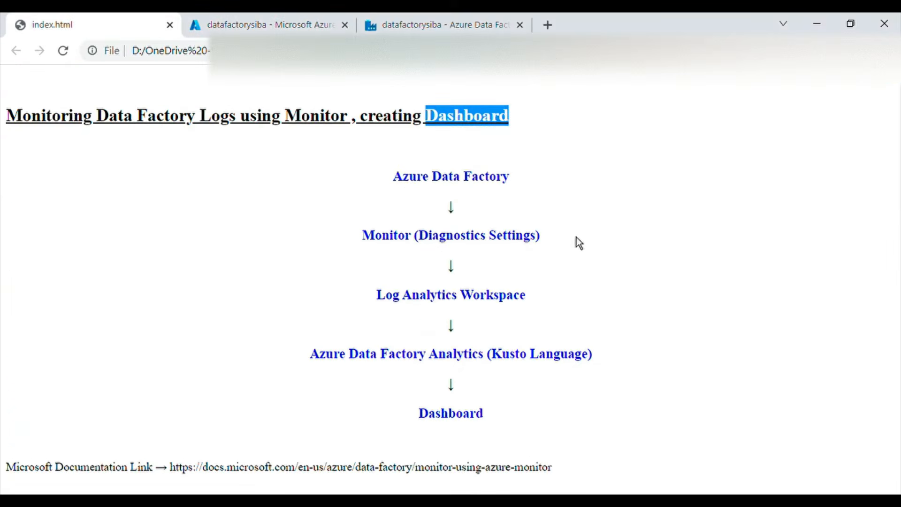
left_click_drag(395, 182, 552, 186)
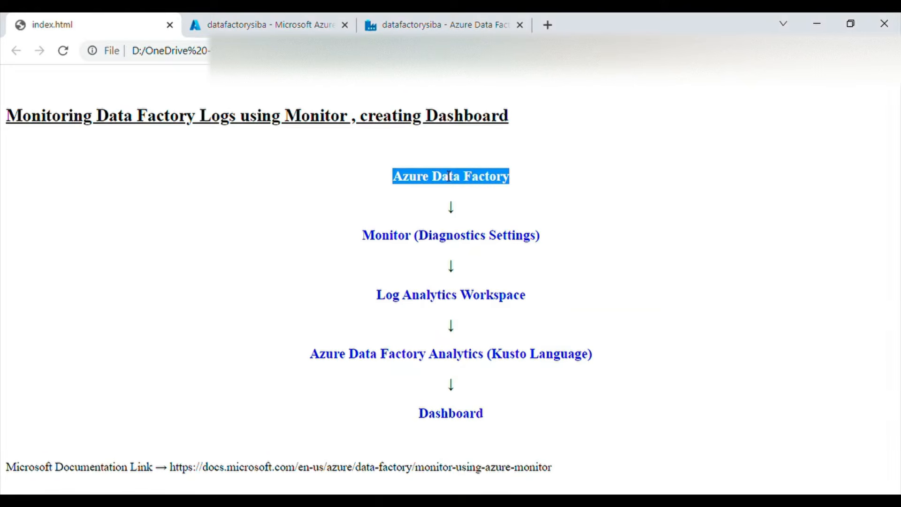
left_click_drag(384, 300, 547, 308)
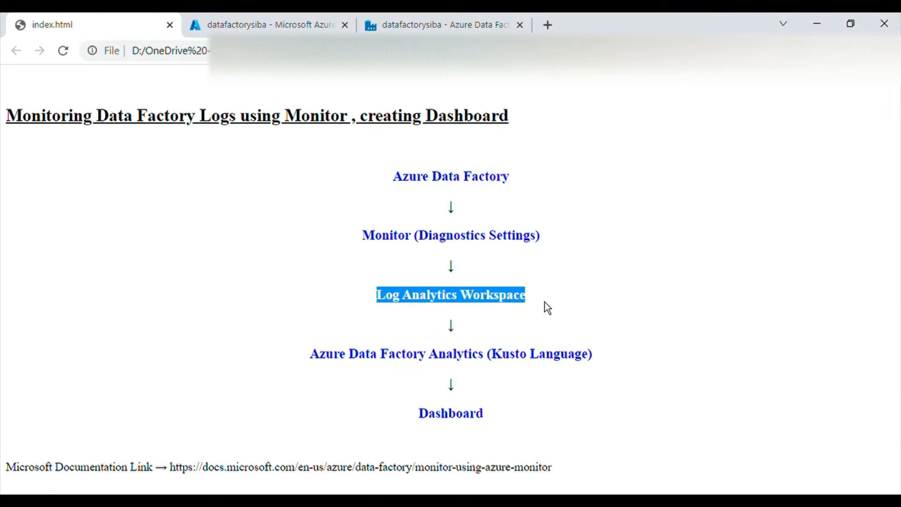
left_click_drag(365, 238, 423, 239)
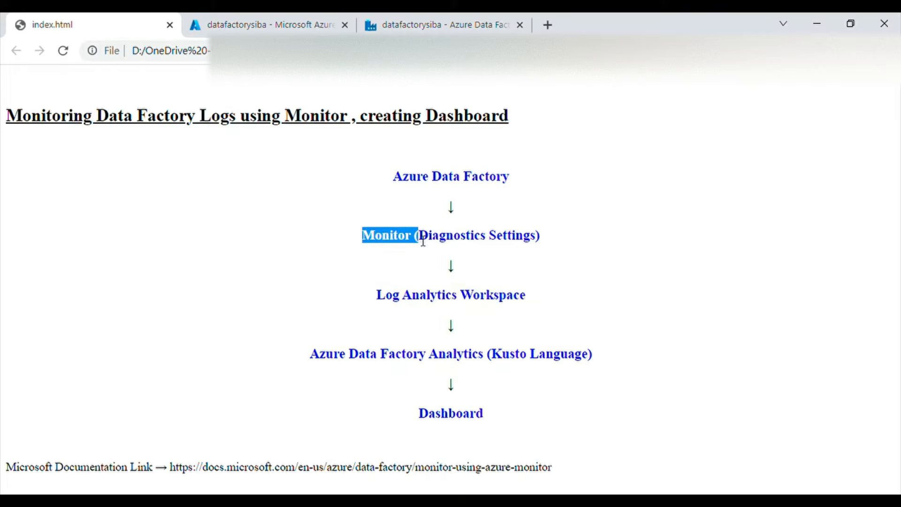
left_click_drag(412, 299, 528, 301)
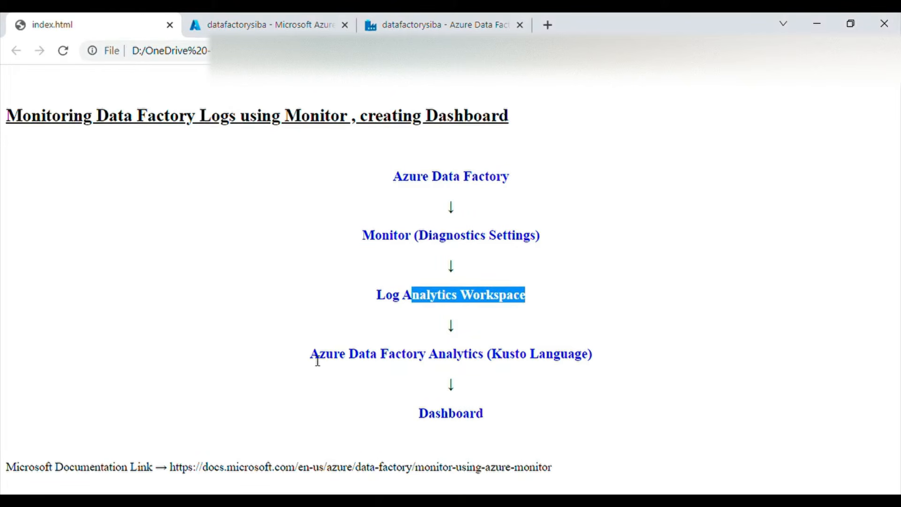
left_click_drag(312, 358, 489, 364)
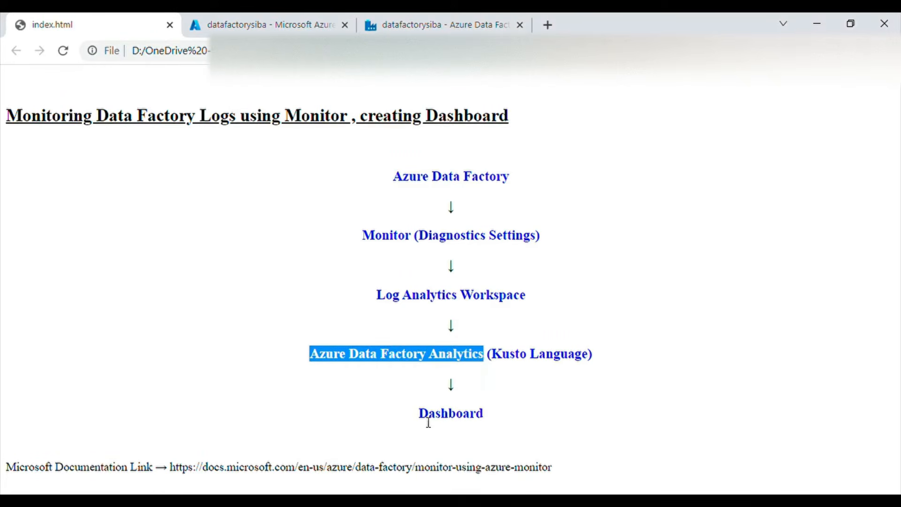
left_click_drag(422, 420, 526, 425)
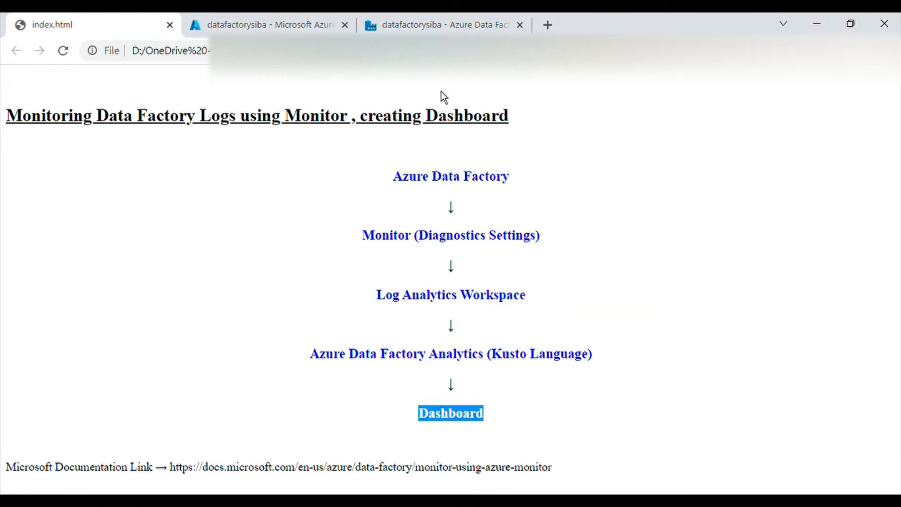
Step: Check the triggered pipeline runs in the data factory's monitoring view
left_click(429, 28)
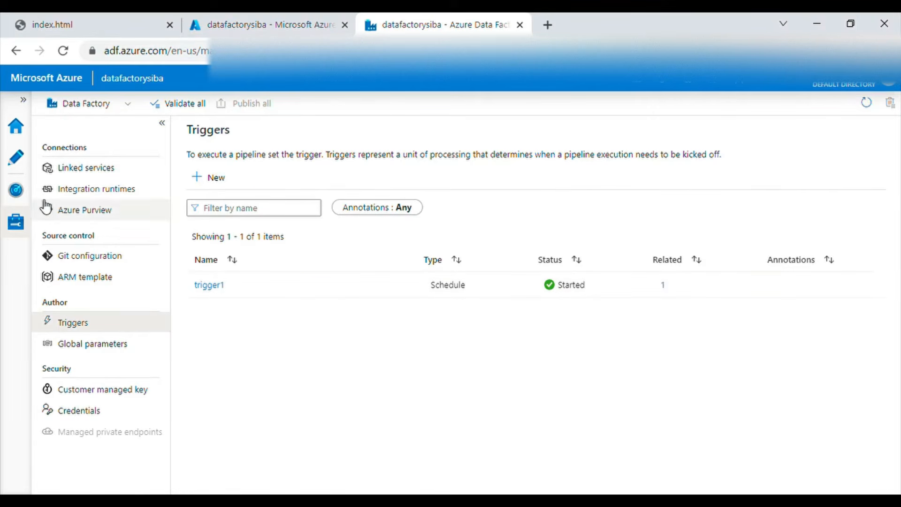
left_click(22, 196)
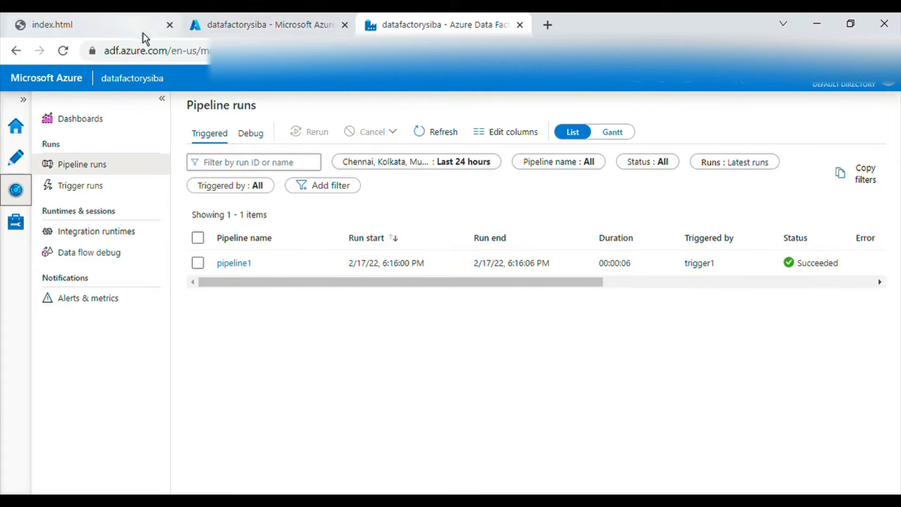
left_click(280, 32)
Step: Copy the text "Log Analytics Workspace" from the flow on the index.html page
left_click(141, 31)
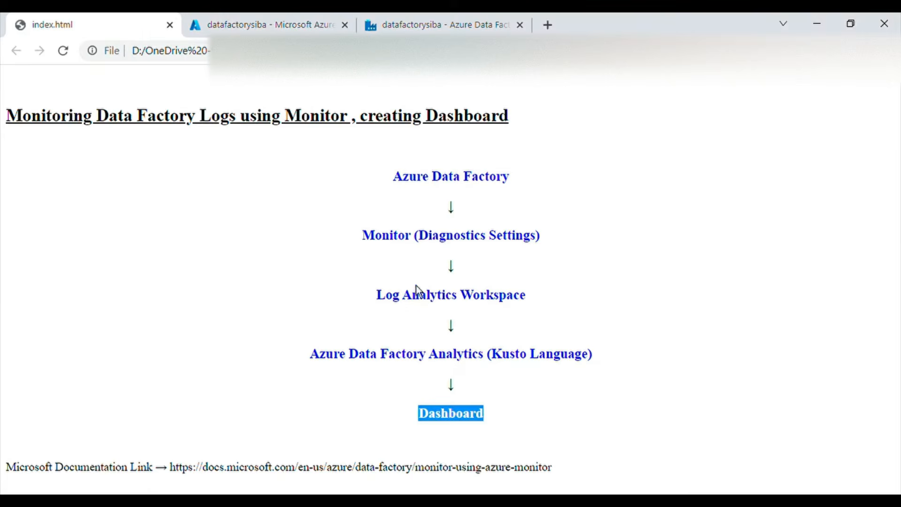
left_click_drag(362, 237, 411, 240)
left_click_drag(376, 294, 530, 305)
key("ctrl+c")
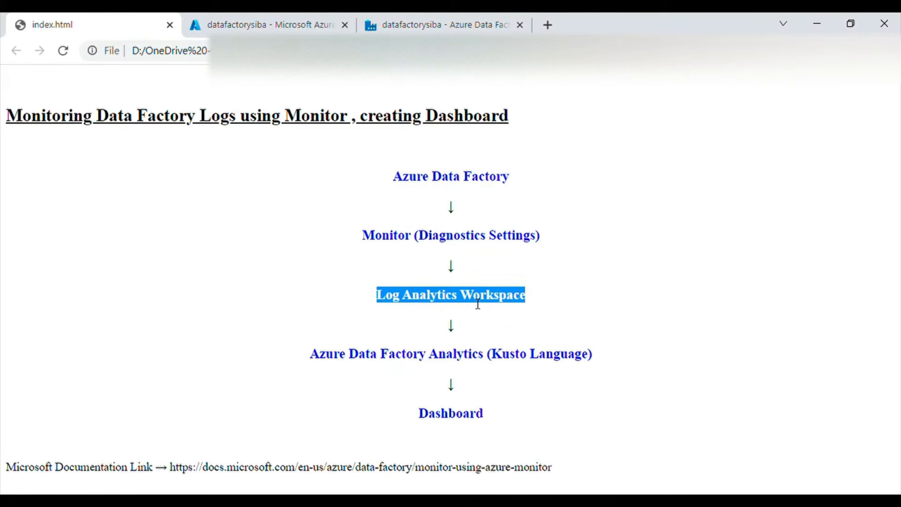
Step: Search the Azure portal's new-resource marketplace for "Log Analytics Workspace" and start creating one
left_click(269, 24)
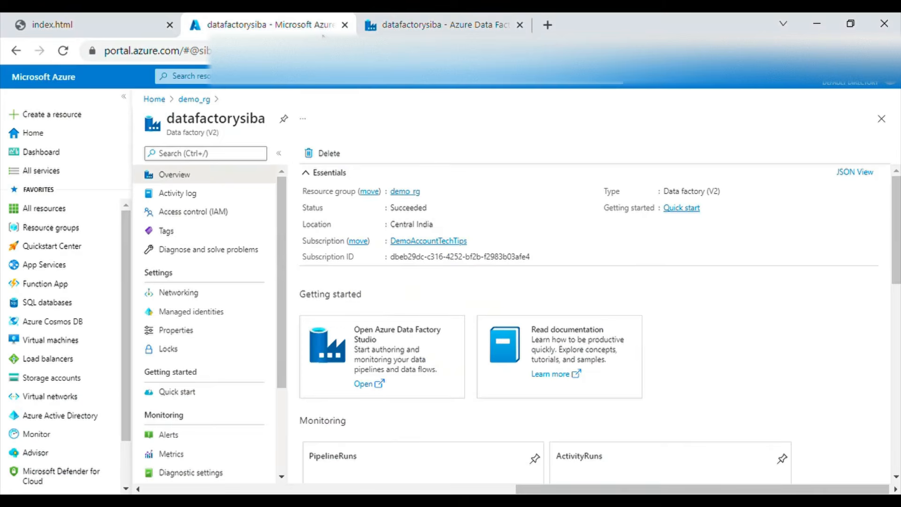
left_click(53, 115)
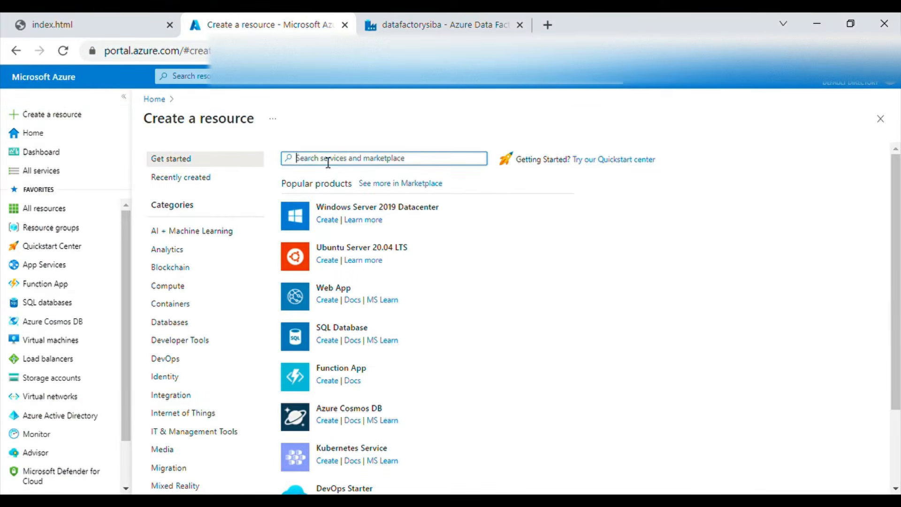
key("ctrl+v")
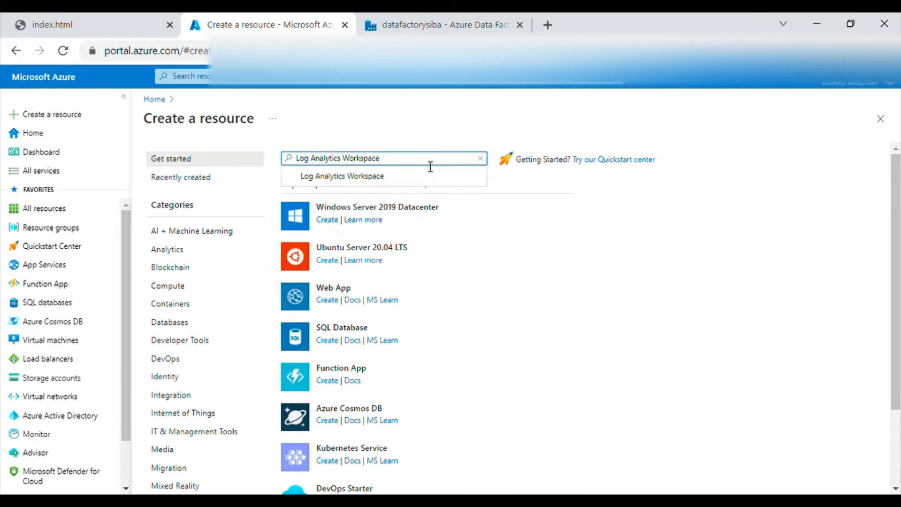
left_click(348, 182)
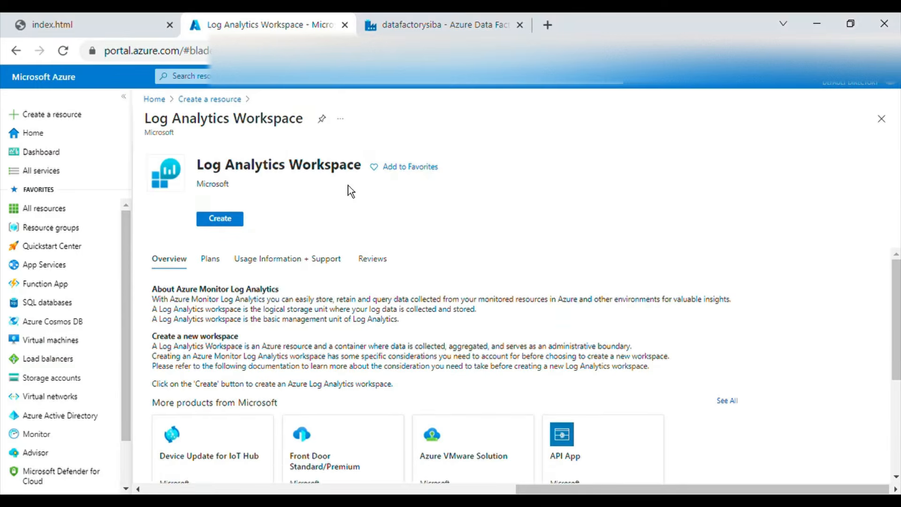
left_click(229, 238)
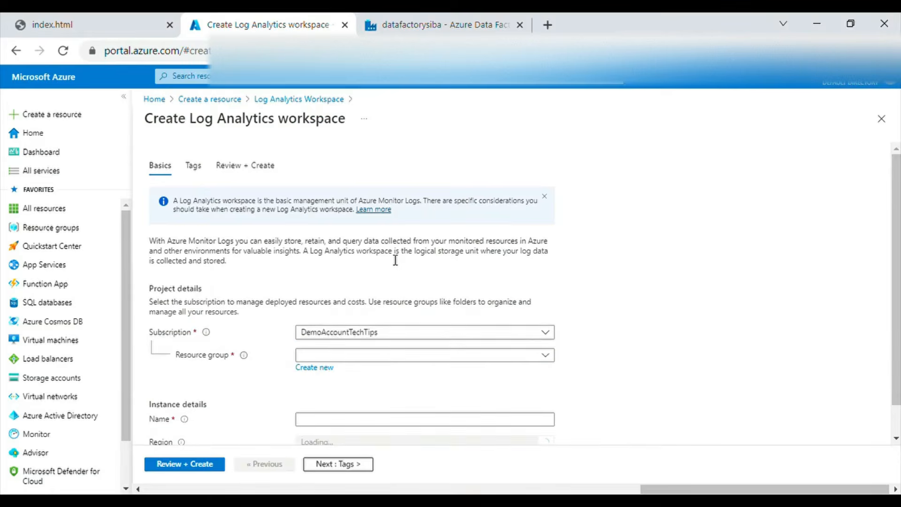
Step: Assign the new workspace to resource group demo_rg and name it LogAnalyticsWorkspace, without spaces
left_click(367, 357)
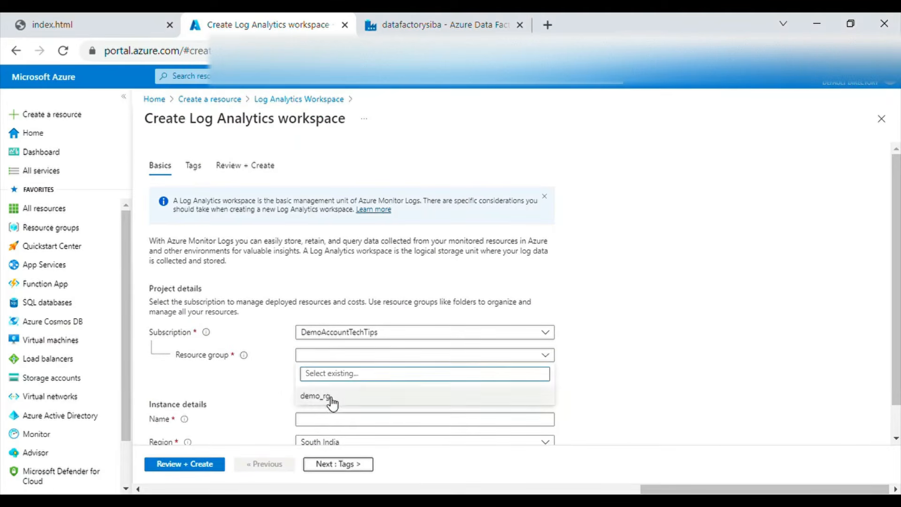
left_click(347, 398)
scroll(380, 376, "down", 1)
left_click(347, 387)
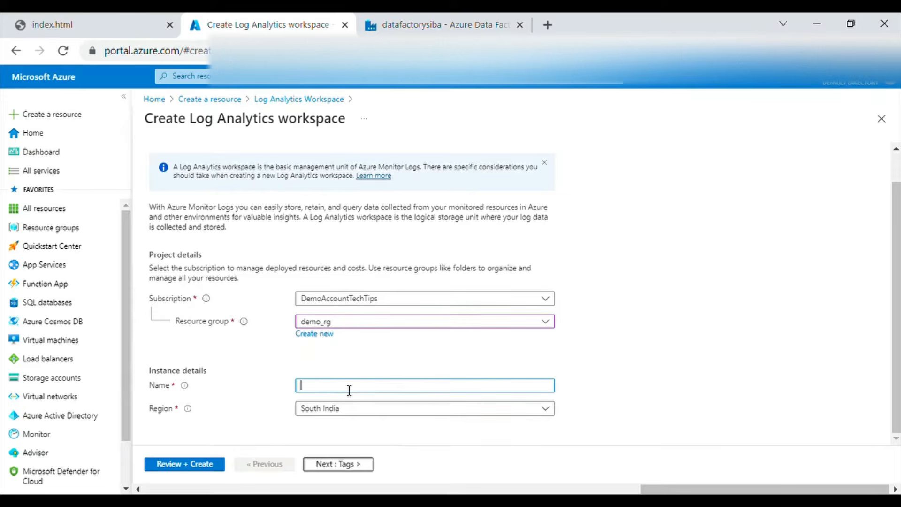
key("ctrl+v")
left_click(315, 386)
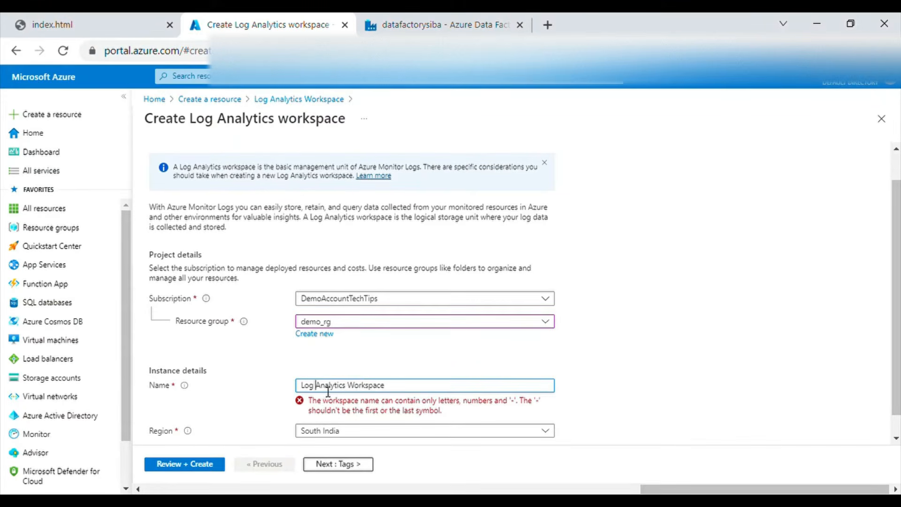
key("BackSpace")
left_click(346, 387)
key("BackSpace")
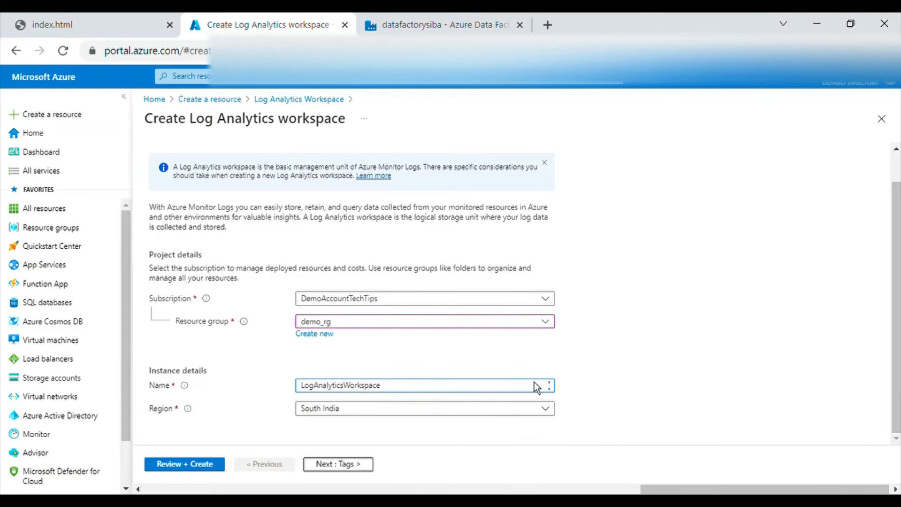
Step: Set the new workspace's region to Central India
left_click(374, 408)
type("centra")
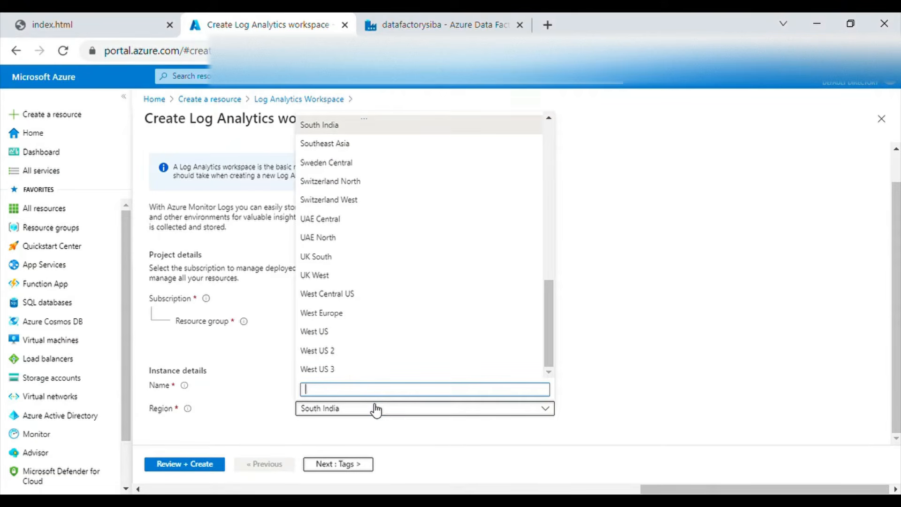
type("l i")
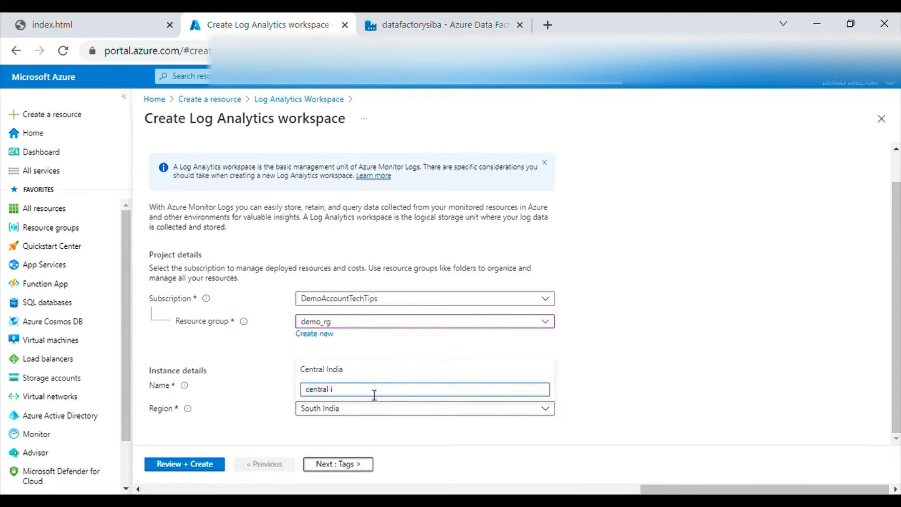
left_click(354, 373)
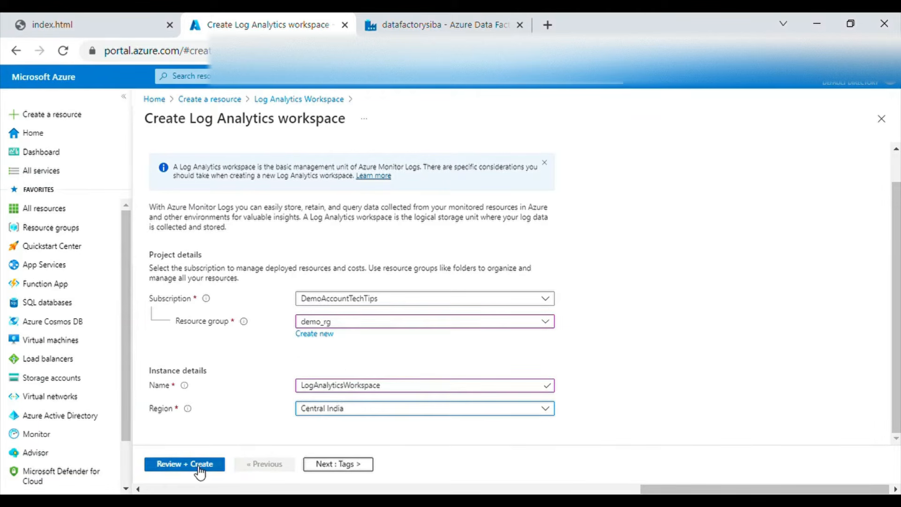
Step: Submit the workspace settings for validation and copy the text "Azure Data Factory Analytics" from the flow on the index.html page
left_click(199, 467)
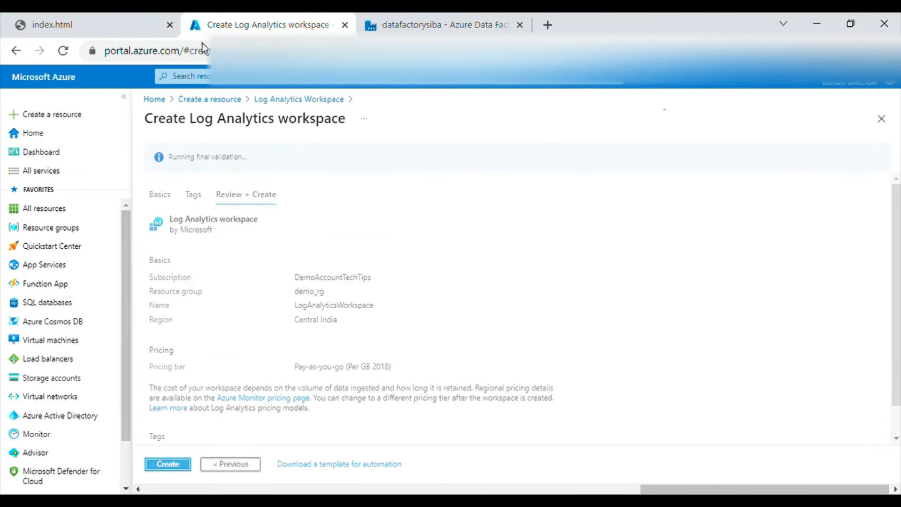
left_click(117, 31)
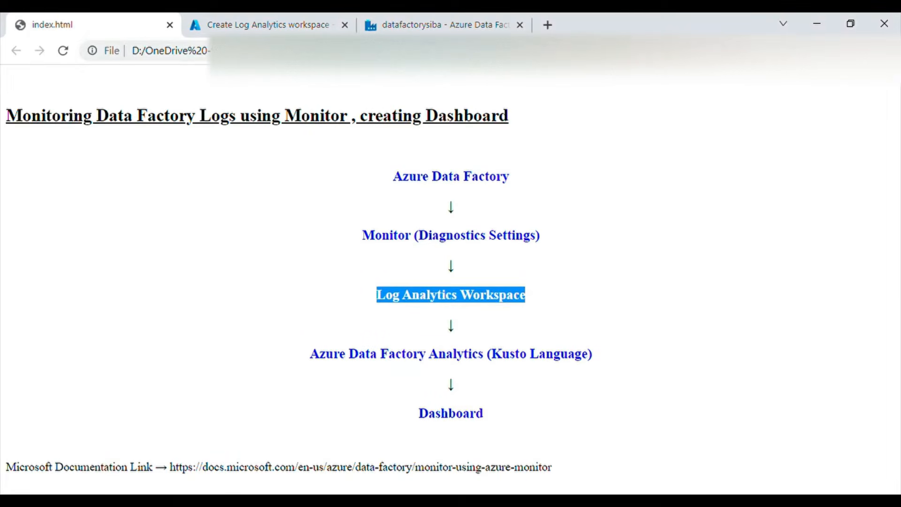
left_click(263, 24)
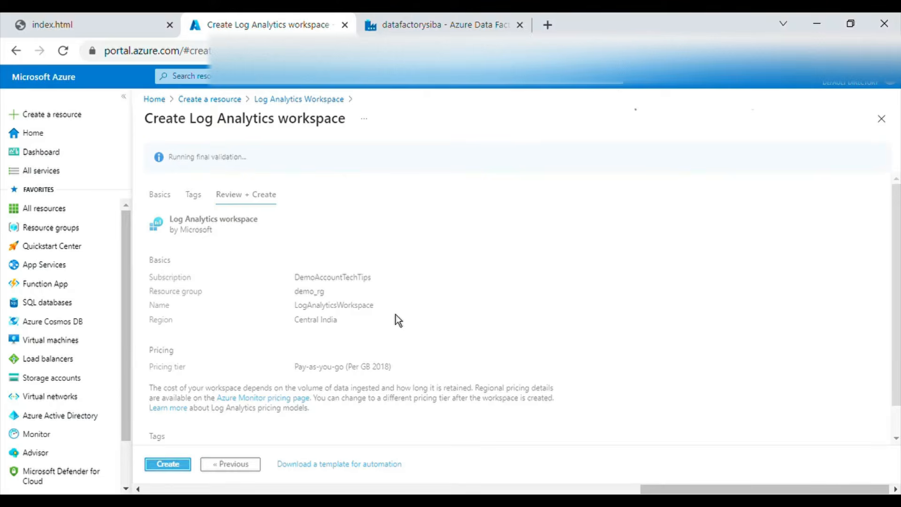
left_click(136, 26)
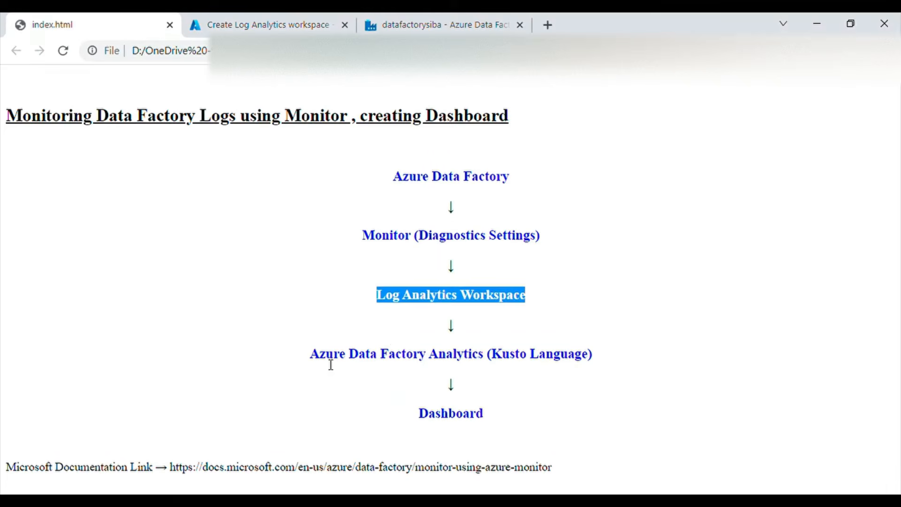
left_click_drag(310, 355, 484, 355)
key("ctrl+c")
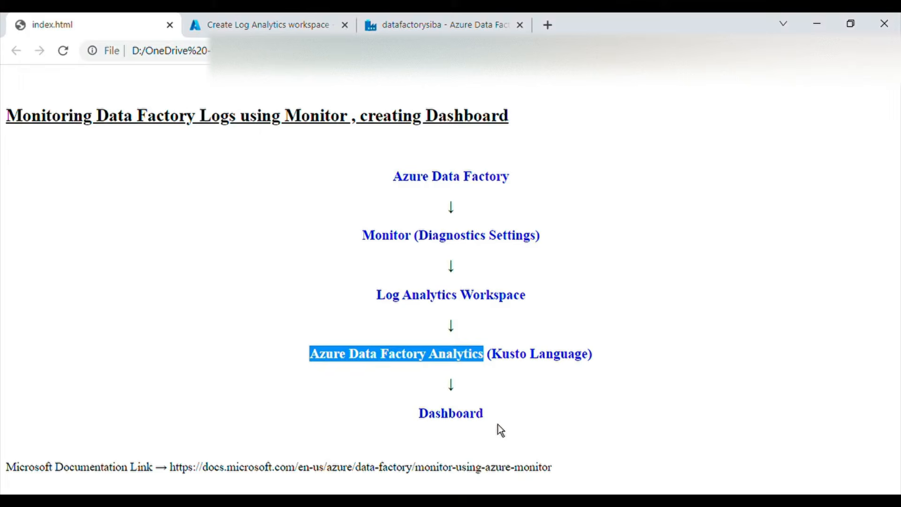
Step: Create the LogAnalyticsWorkspace resource in the Azure portal, follow its deployment notifications, and open the deployed workspace
left_click(290, 29)
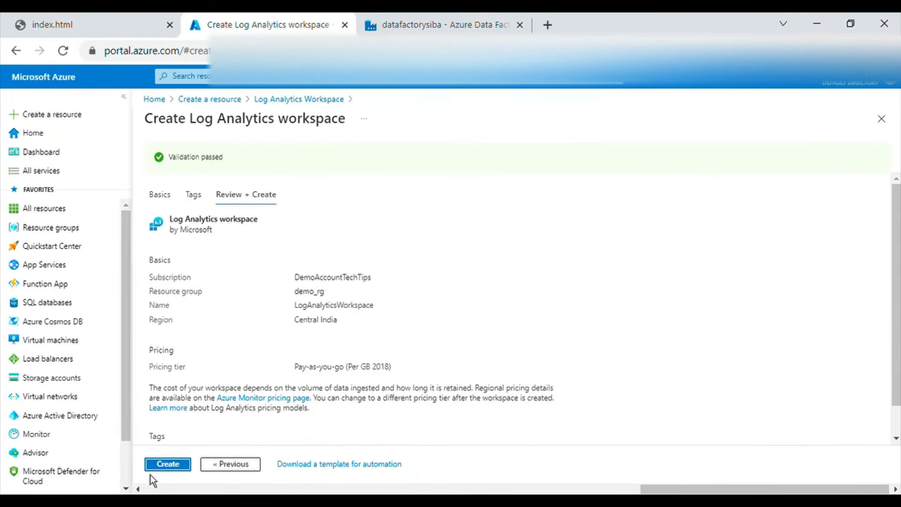
scroll(271, 397, "down", 1)
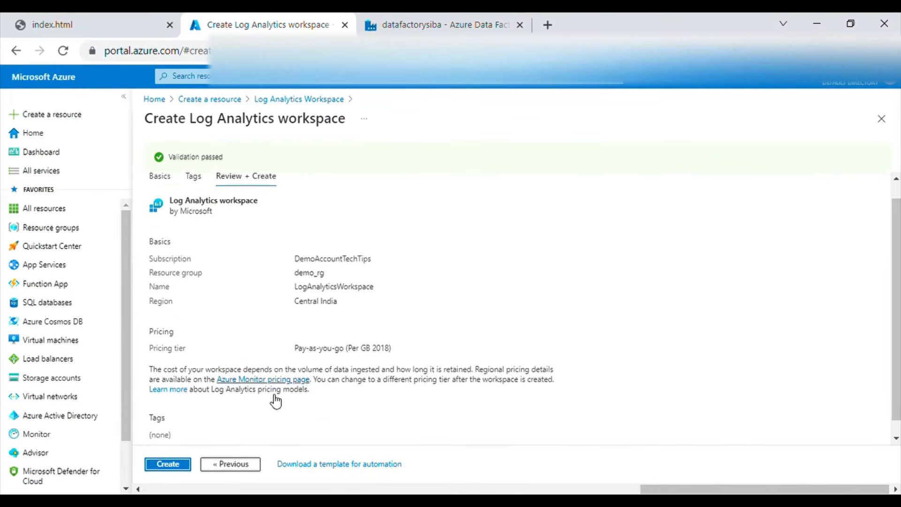
left_click(167, 465)
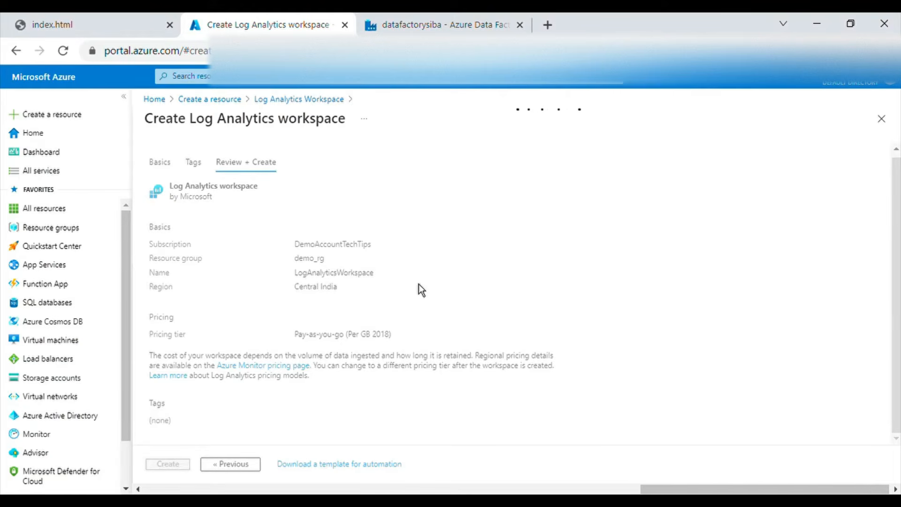
left_click(696, 82)
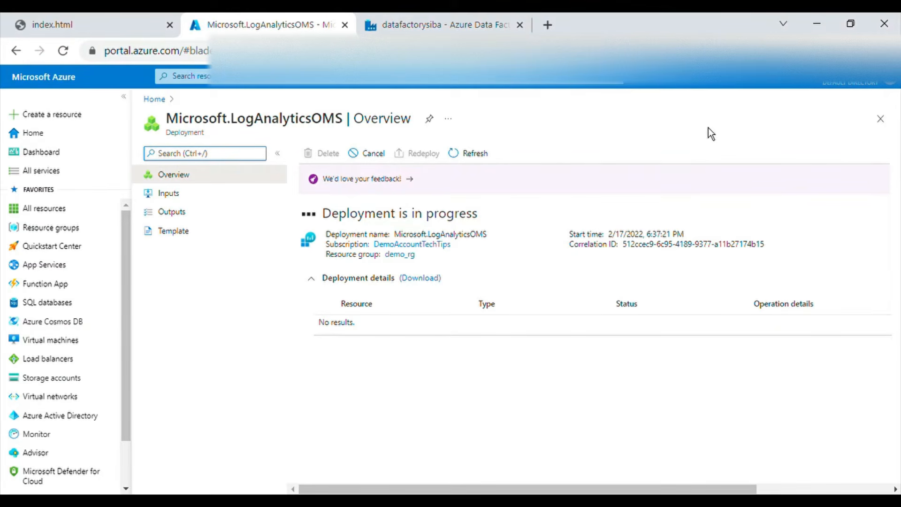
left_click(694, 88)
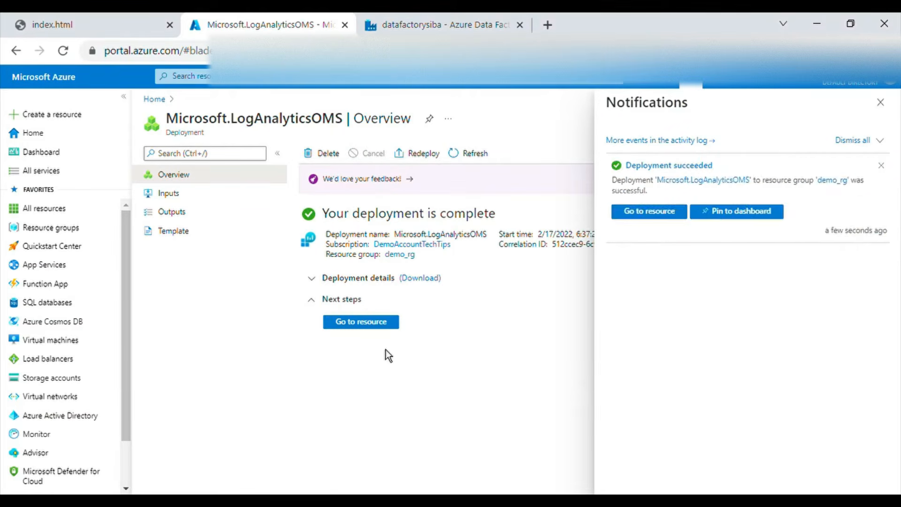
left_click(364, 321)
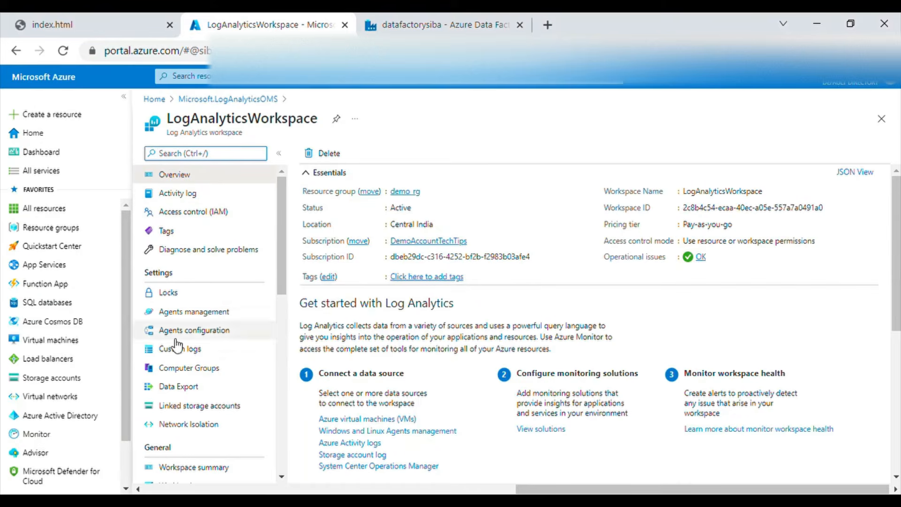
Step: Search the new-resource marketplace for "Azure Data Factory Analytics" and start creating the Azure Data Factory Analytics (Preview) solution
left_click(157, 99)
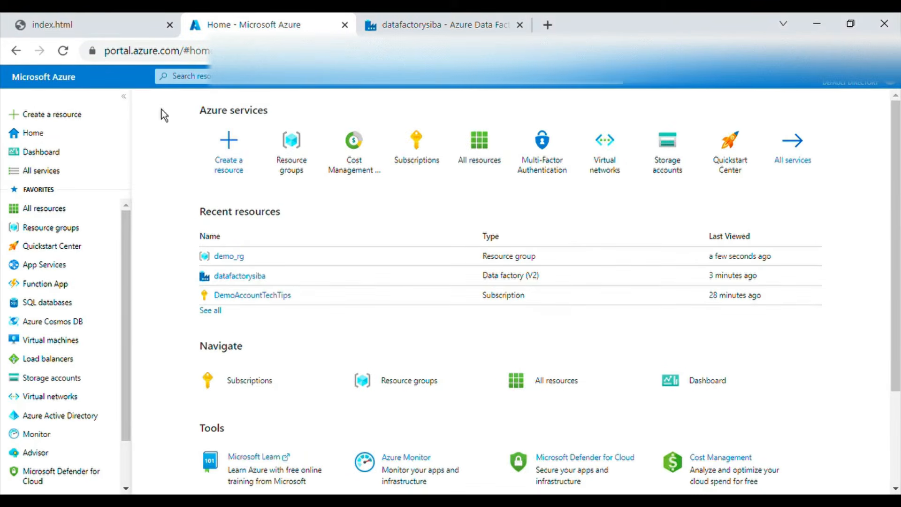
left_click(232, 166)
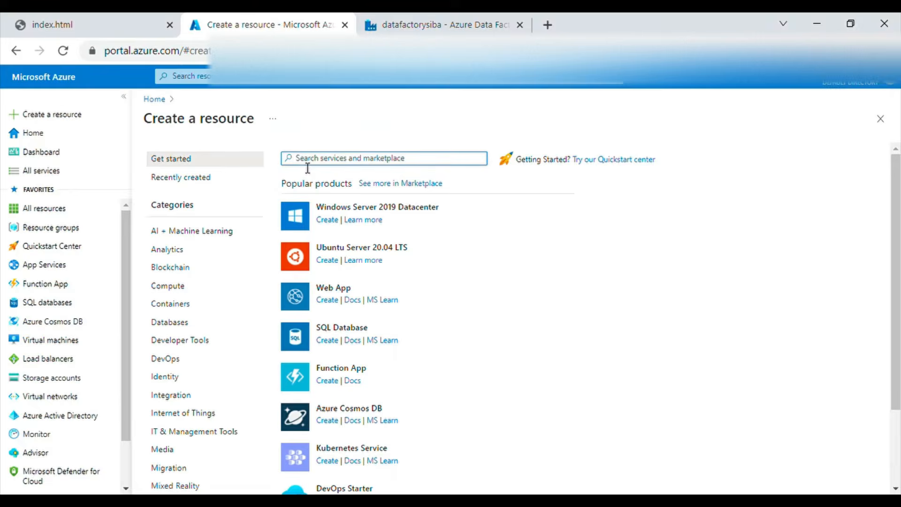
key("ctrl+v")
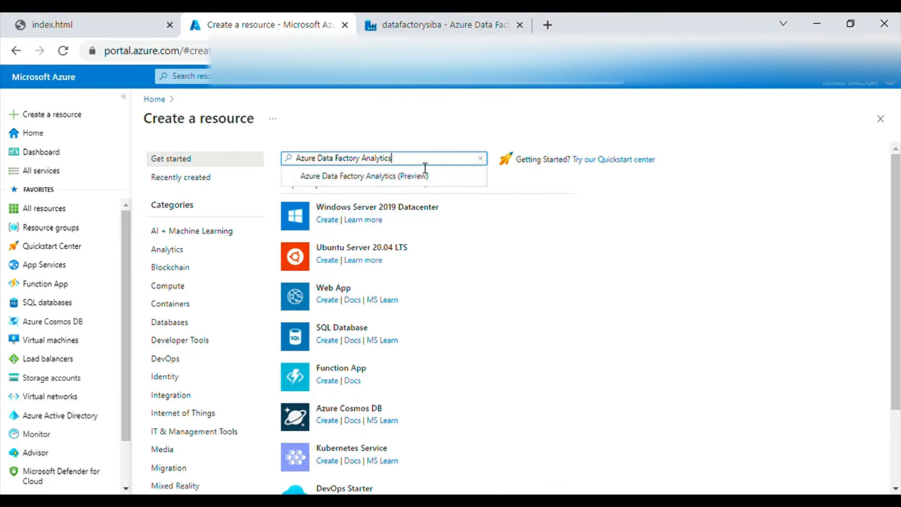
left_click(403, 179)
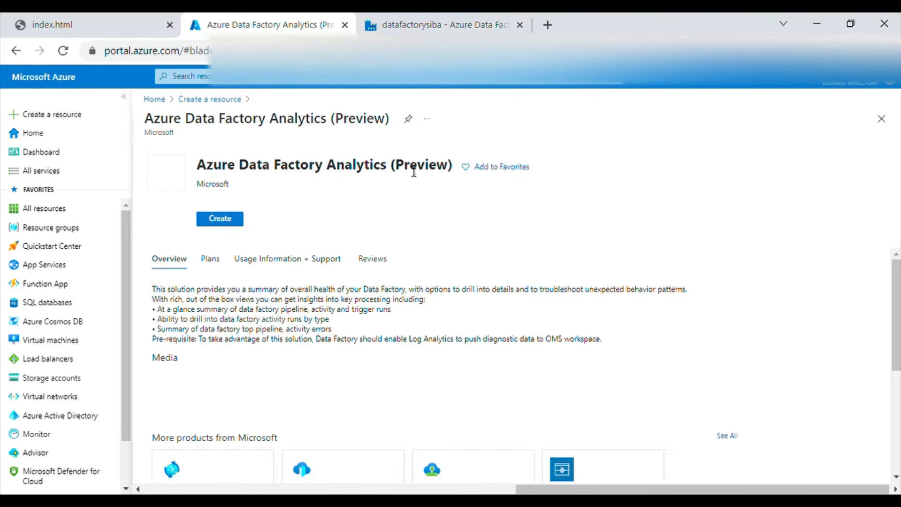
left_click(221, 239)
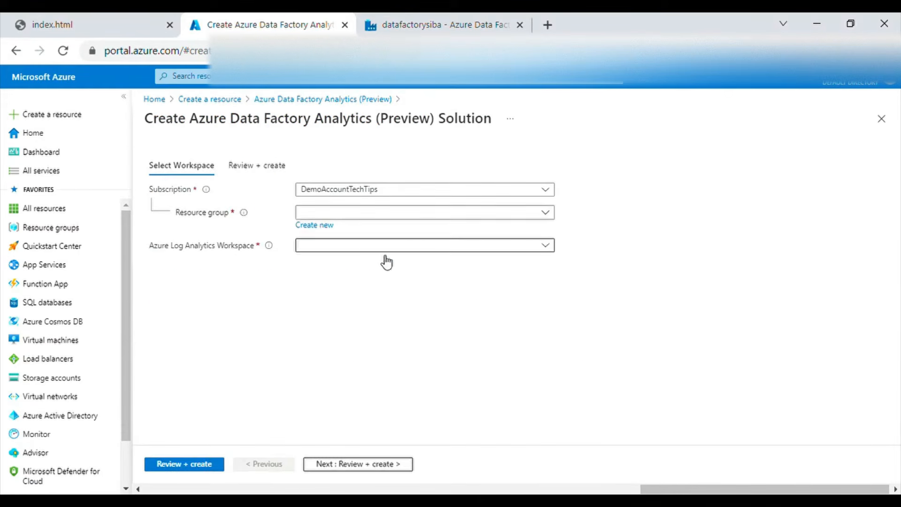
Step: Assign the solution to resource group demo_rg and workspace loganalyticsworkspace, then validate and create it
left_click(362, 214)
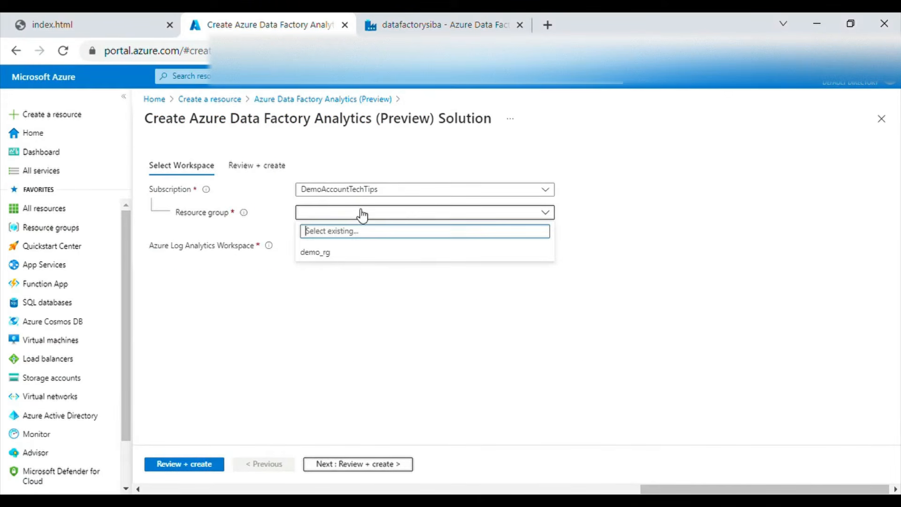
left_click(362, 251)
left_click(357, 249)
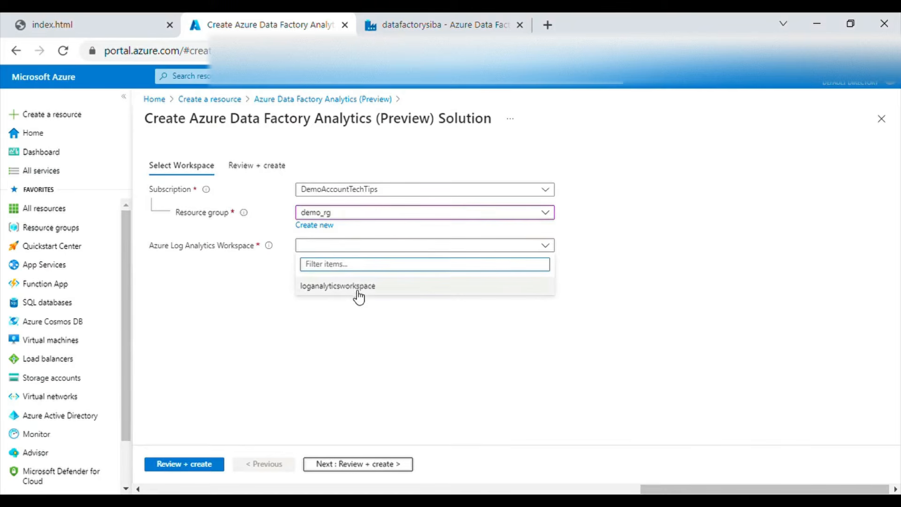
left_click(334, 294)
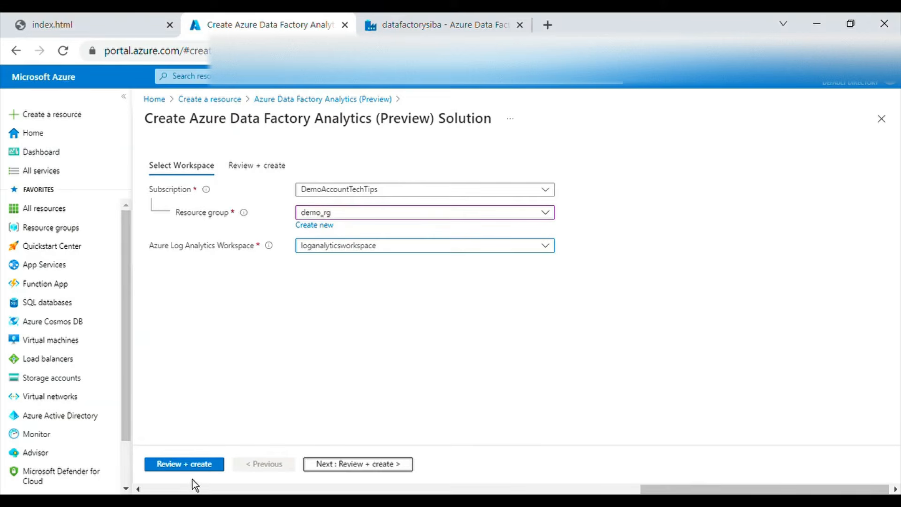
left_click(181, 465)
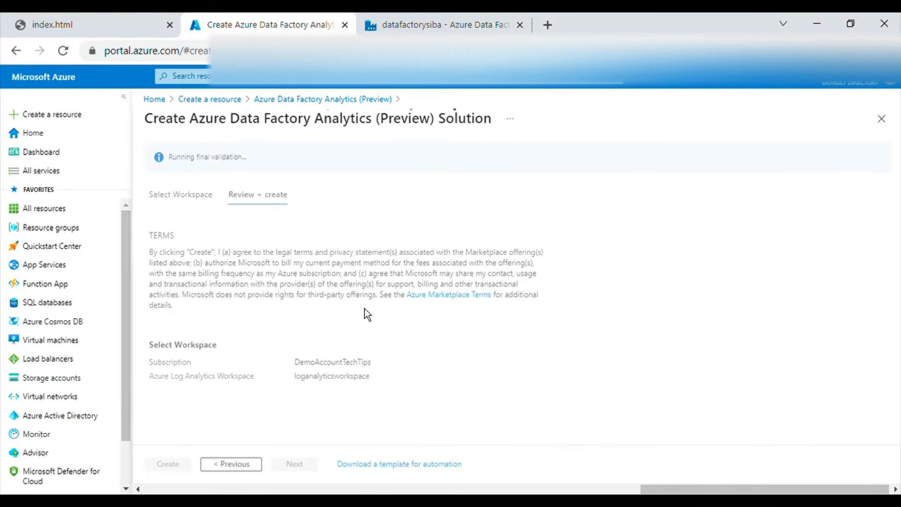
left_click(168, 463)
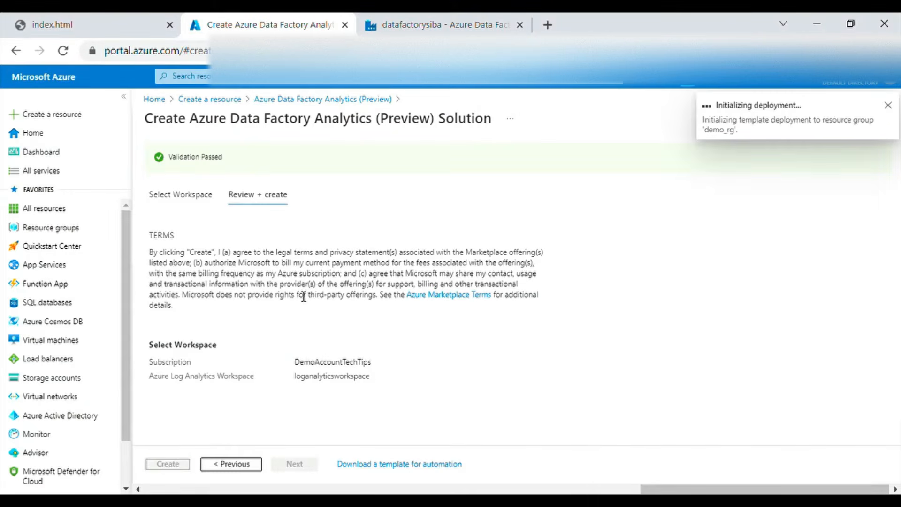
Step: Return to the portal home page while the solution deploys, then open the deployed AzureDataFactoryAnalytics solution
left_click(157, 101)
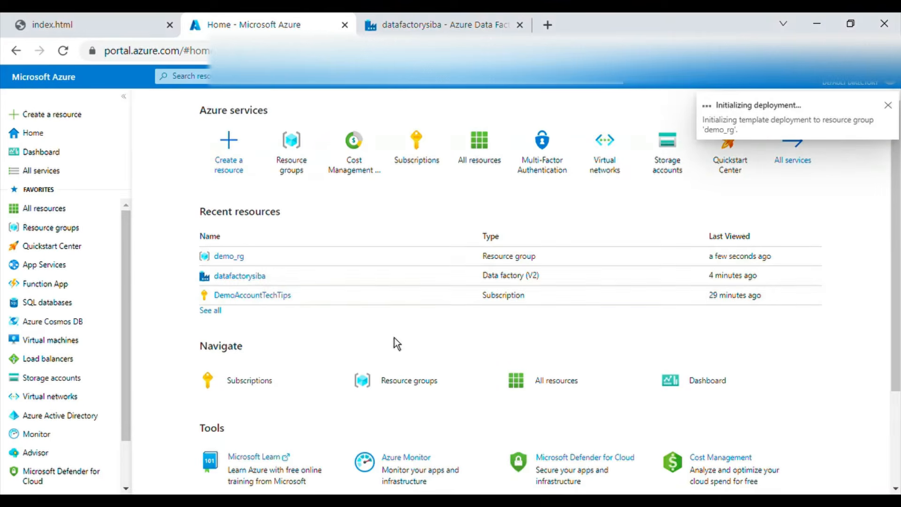
left_click(220, 256)
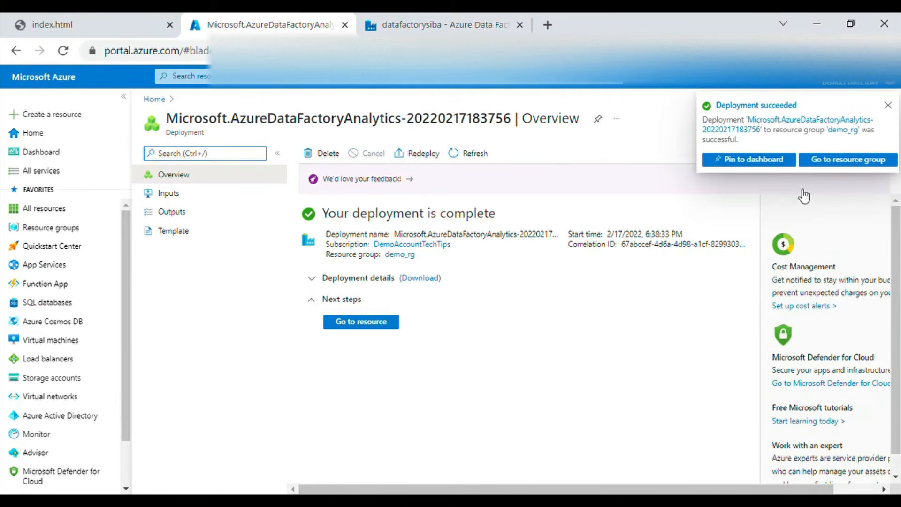
left_click(368, 323)
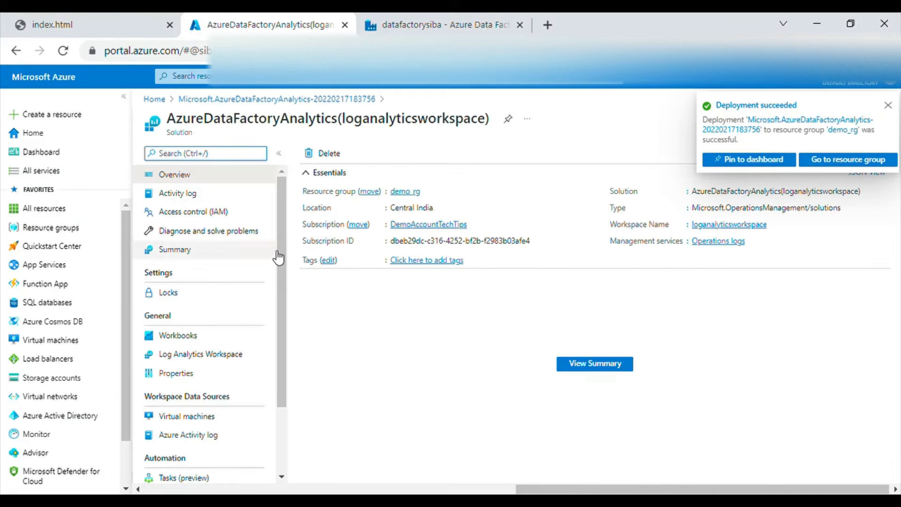
Step: Open the demo_rg resource group, reload it, and check the types of the resources it lists
left_click(407, 192)
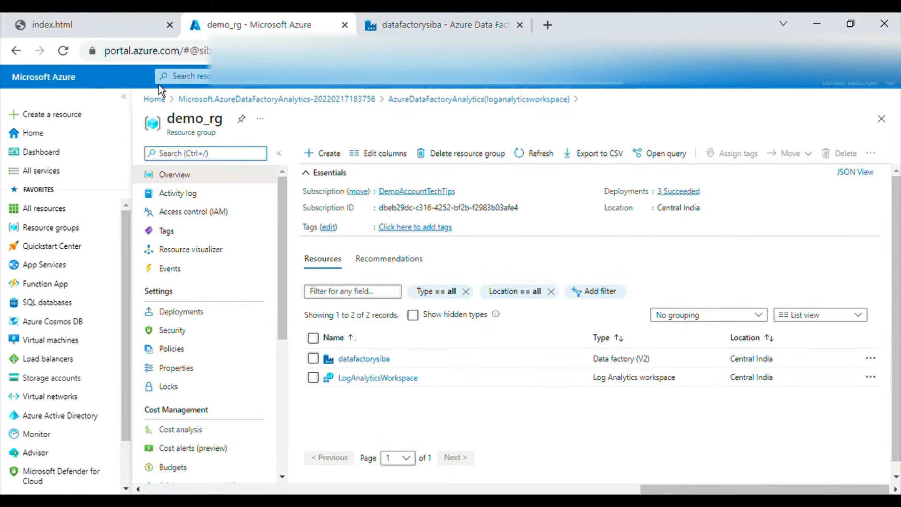
key("F5")
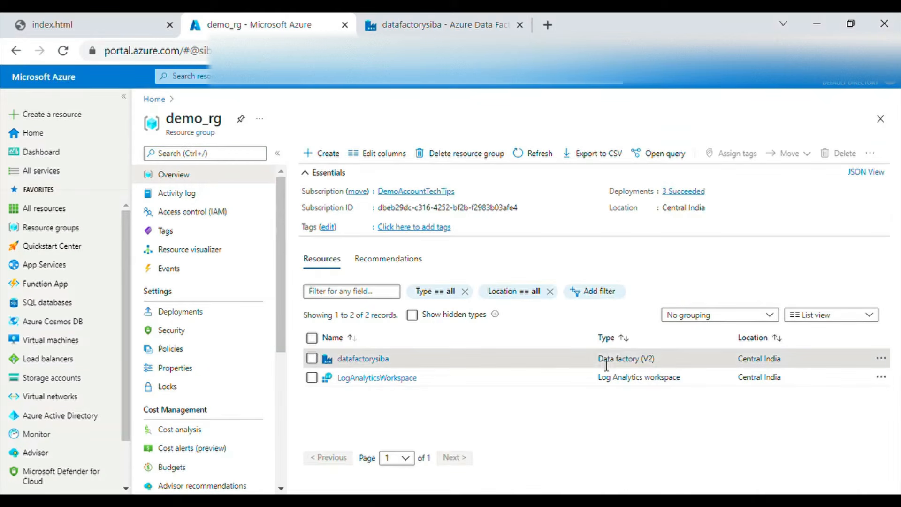
left_click_drag(599, 359, 661, 366)
left_click_drag(599, 377, 691, 384)
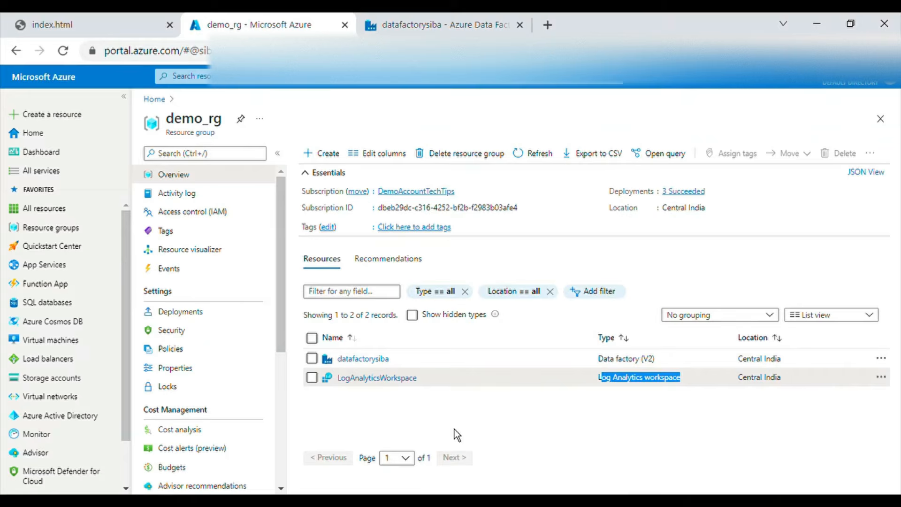
left_click(65, 51)
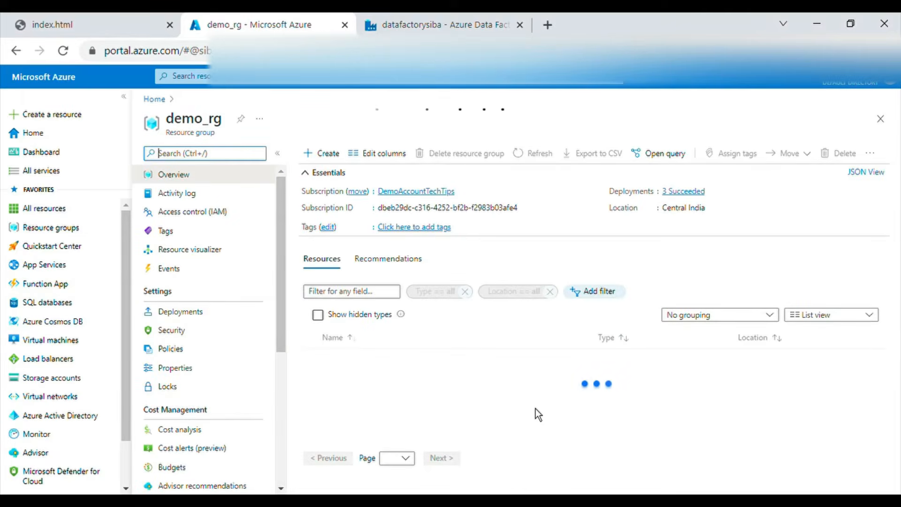
Step: Open LogAnalyticsWorkspace from demo_rg and view the summary of its AzureDataFactoryAnalytics solution
left_click(375, 377)
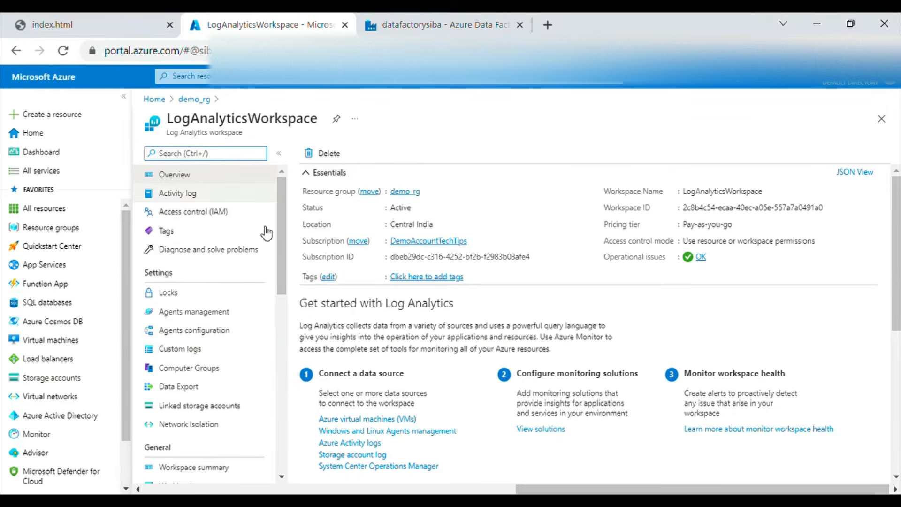
scroll(266, 232, "down", 4)
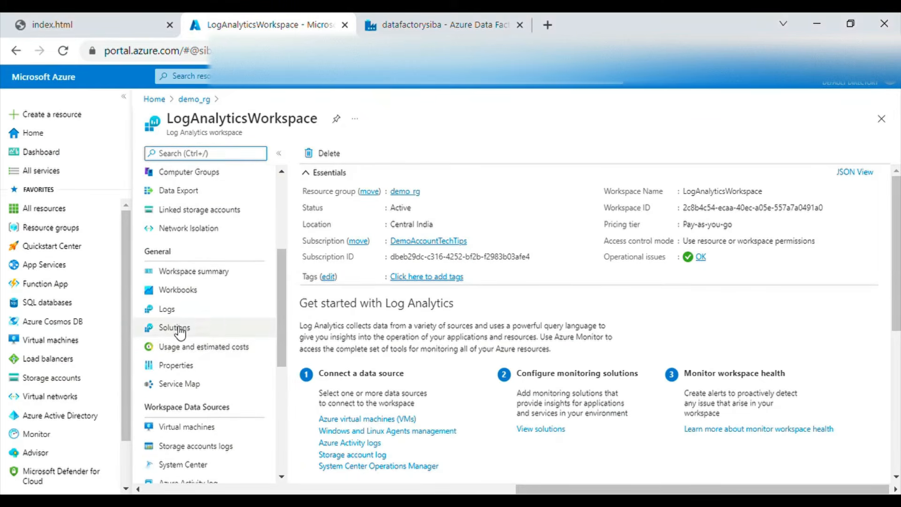
left_click(180, 329)
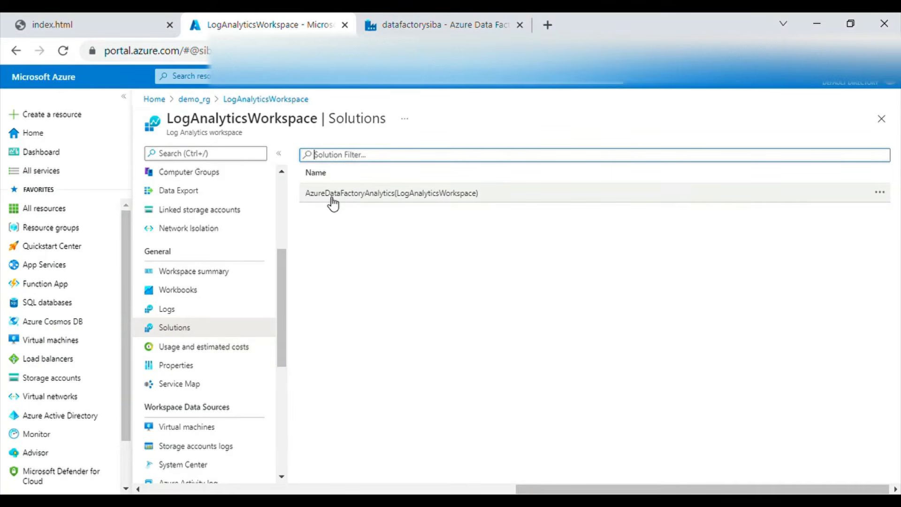
left_click(397, 199)
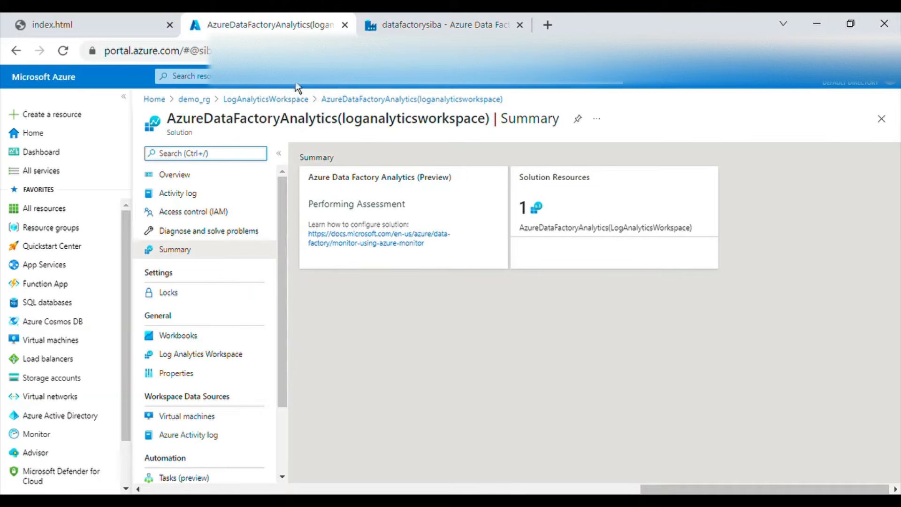
Step: Return to the portal home page and review the Data Factory, workspace and analytics stages of the flow on index.html
left_click(155, 99)
left_click(141, 25)
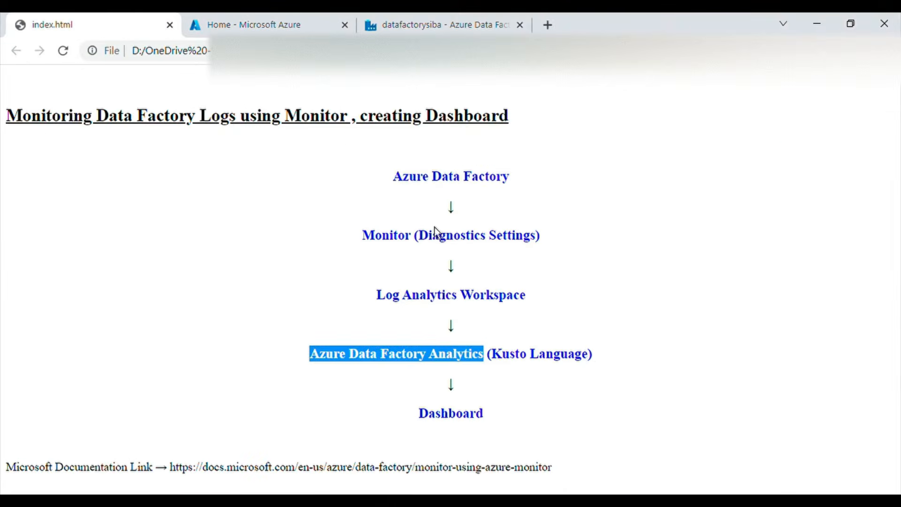
left_click_drag(394, 180, 508, 182)
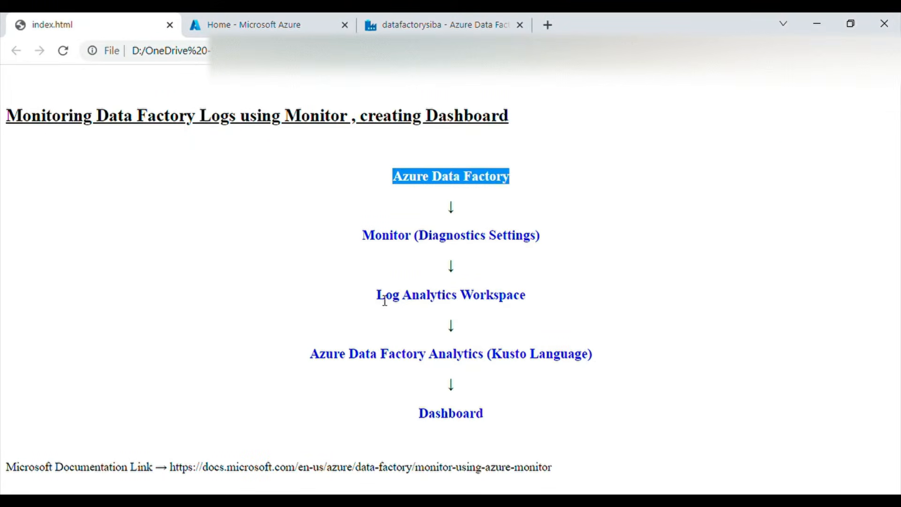
left_click_drag(379, 297, 581, 314)
left_click_drag(310, 356, 514, 364)
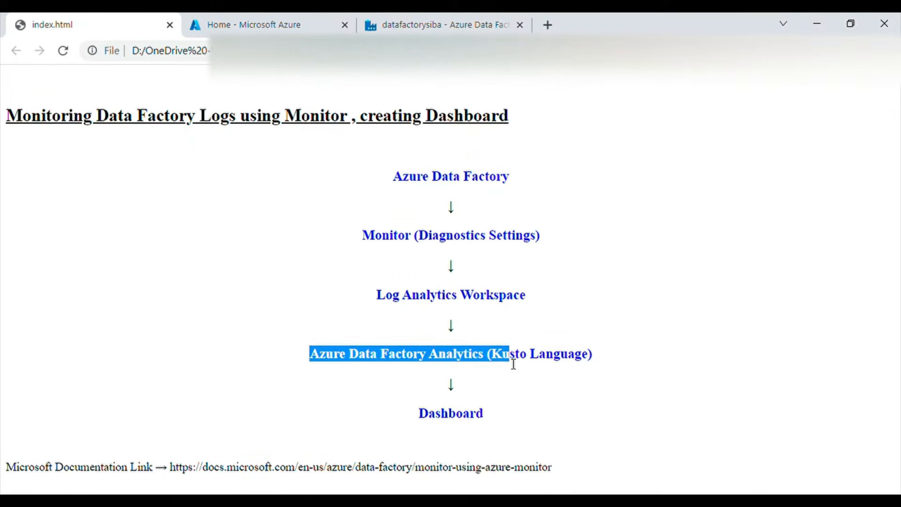
Step: Review the Monitor (Diagnostics Settings) and Dashboard stages of the flow on index.html
left_click_drag(373, 236, 446, 237)
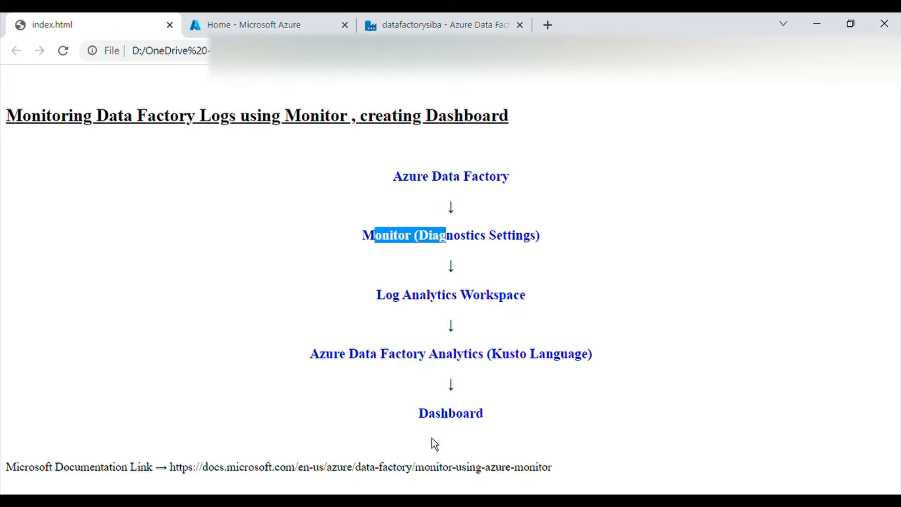
left_click_drag(429, 414, 518, 425)
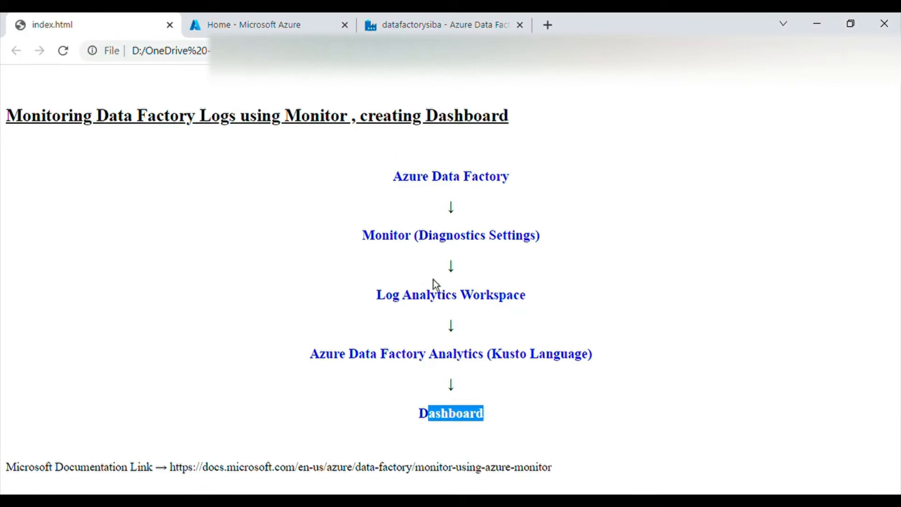
left_click_drag(368, 240, 413, 242)
Step: Switch to the Azure portal, search for "monitor" and open the Monitor service
key("ctrl+Tab")
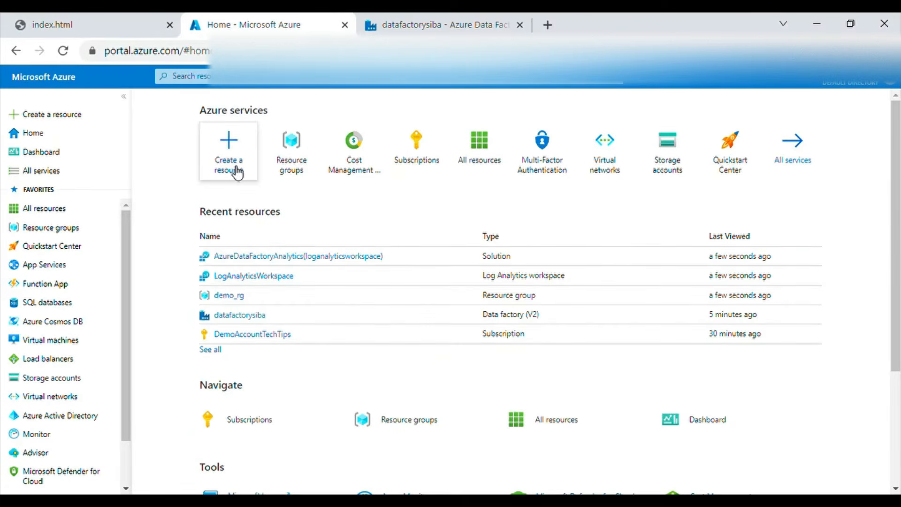
left_click(309, 86)
type("moni")
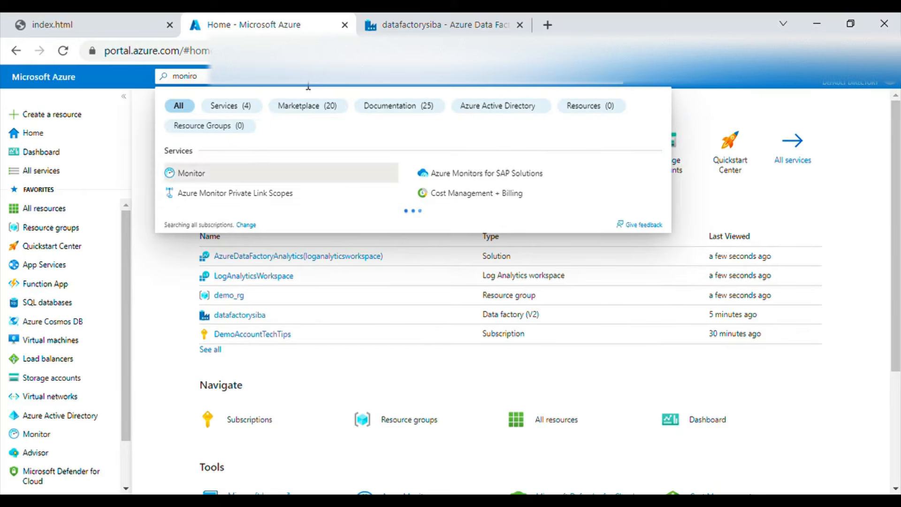
key("BackSpace")
type("i")
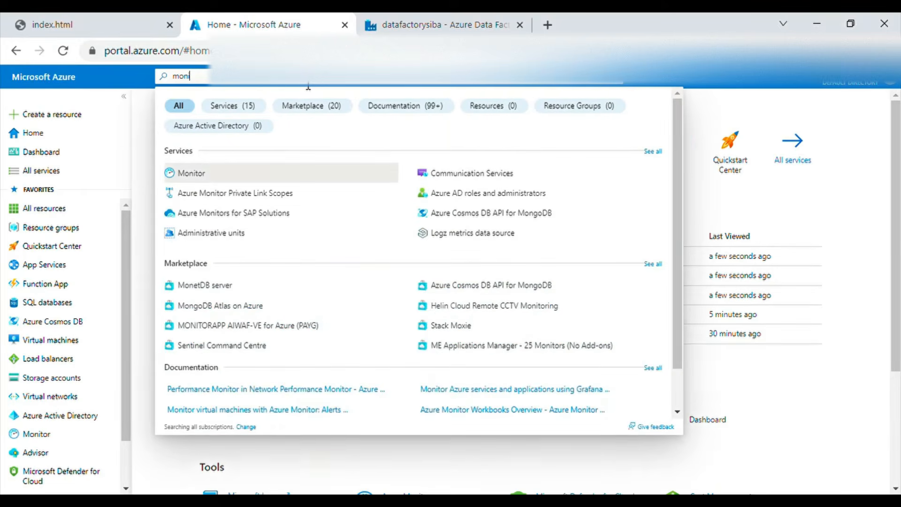
type("tor")
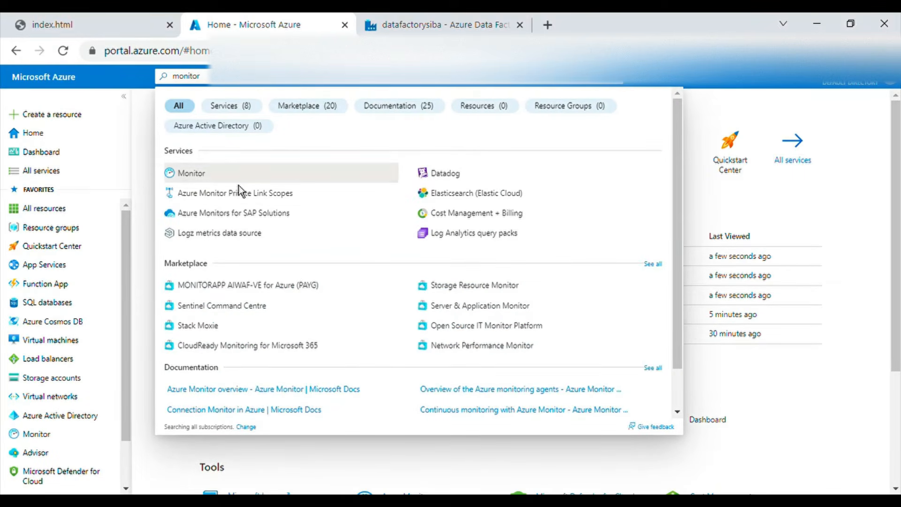
left_click(197, 181)
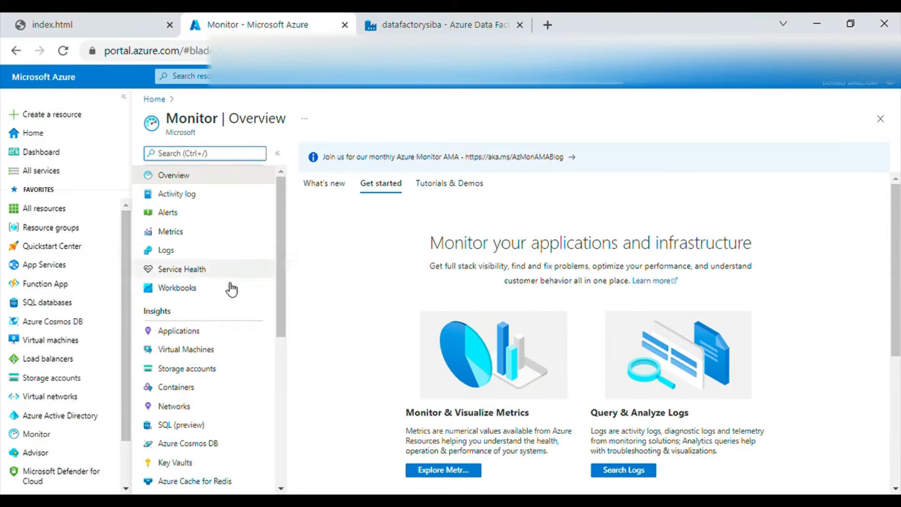
Step: Open Monitor's diagnostic settings for the datafactorysiba data factory
scroll(244, 351, "down", 5)
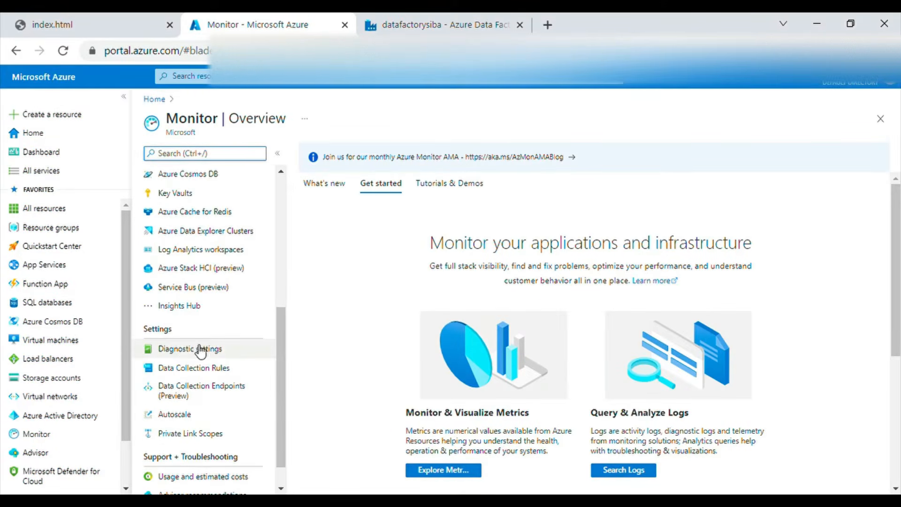
left_click(186, 349)
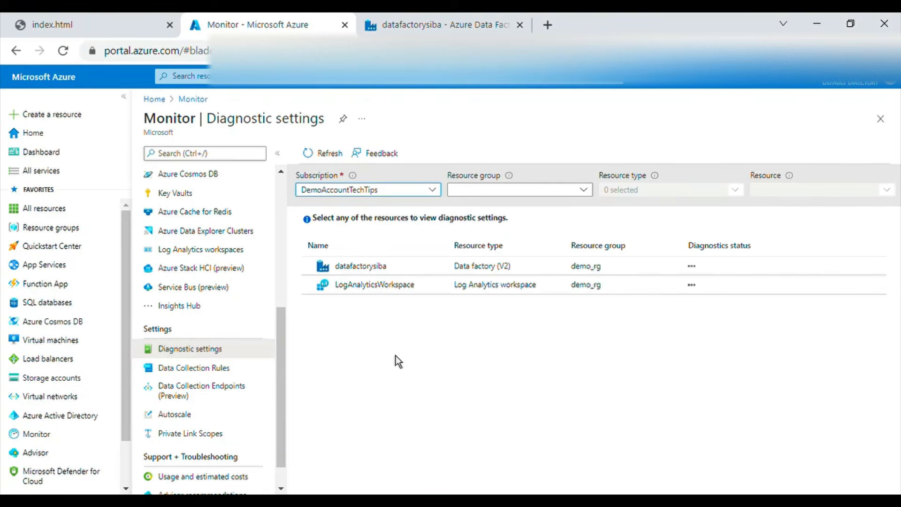
left_click(367, 268)
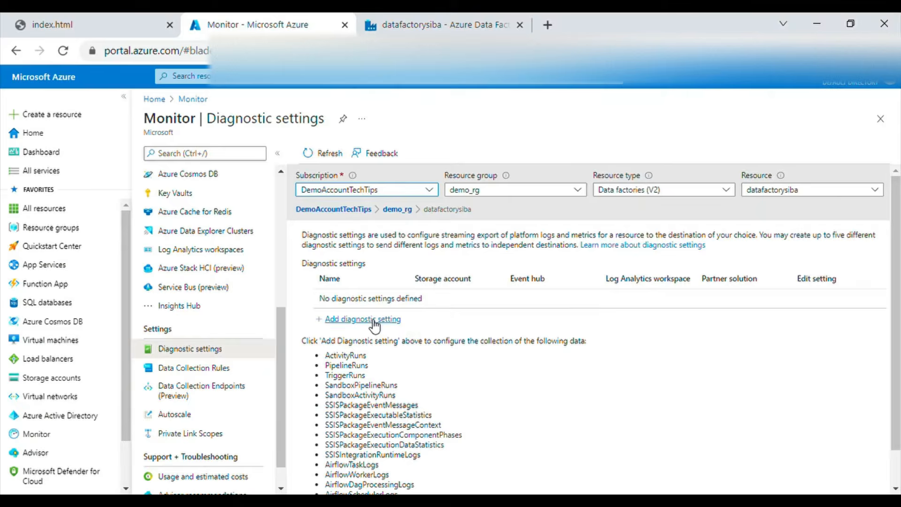
Step: Add a diagnostic setting that sends allLogs to LogAnalyticsWorkspace (centralindia), with Azure diagnostics as the destination table
left_click(374, 319)
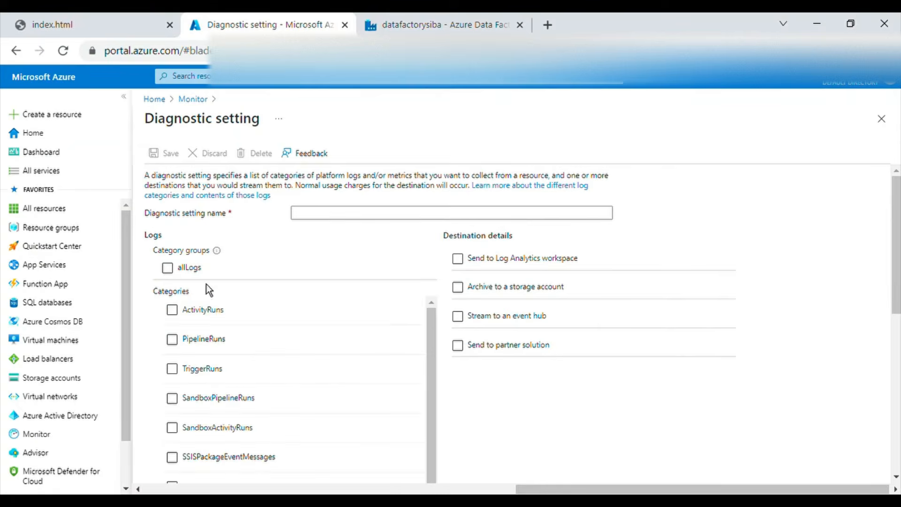
left_click(167, 267)
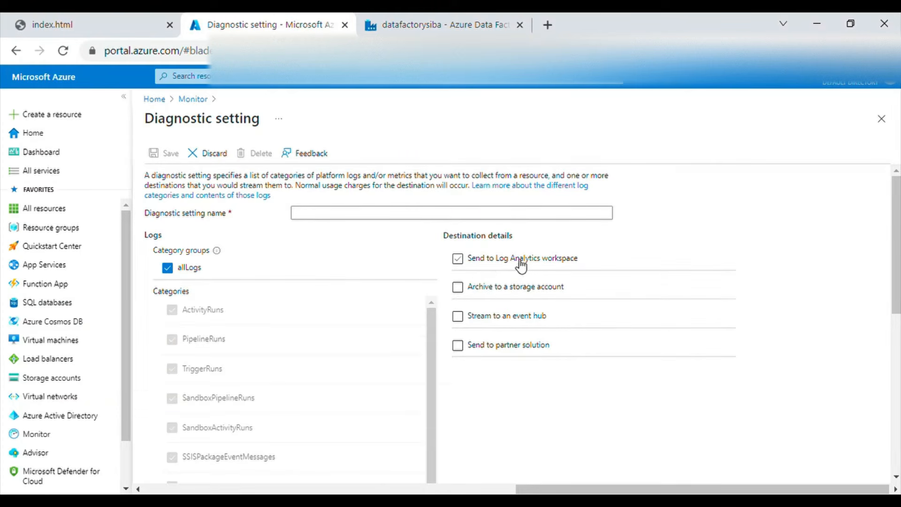
left_click(458, 261)
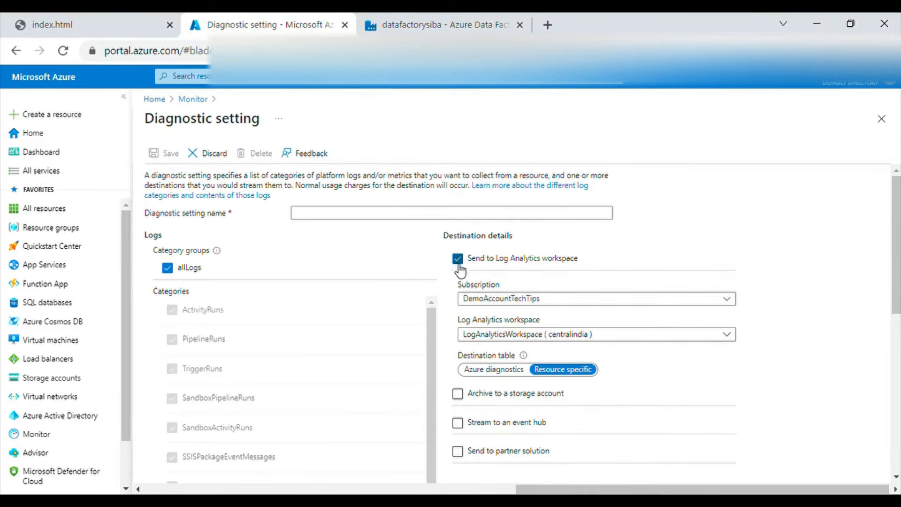
left_click(531, 337)
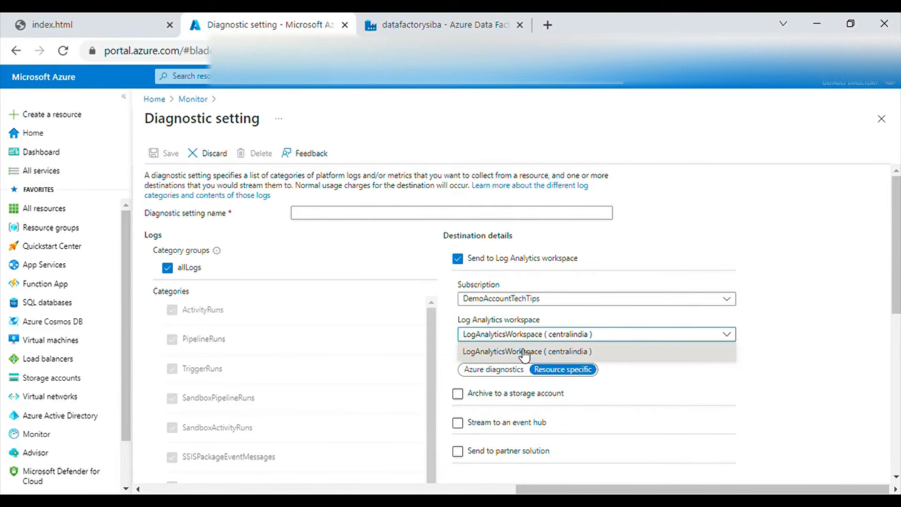
left_click(523, 350)
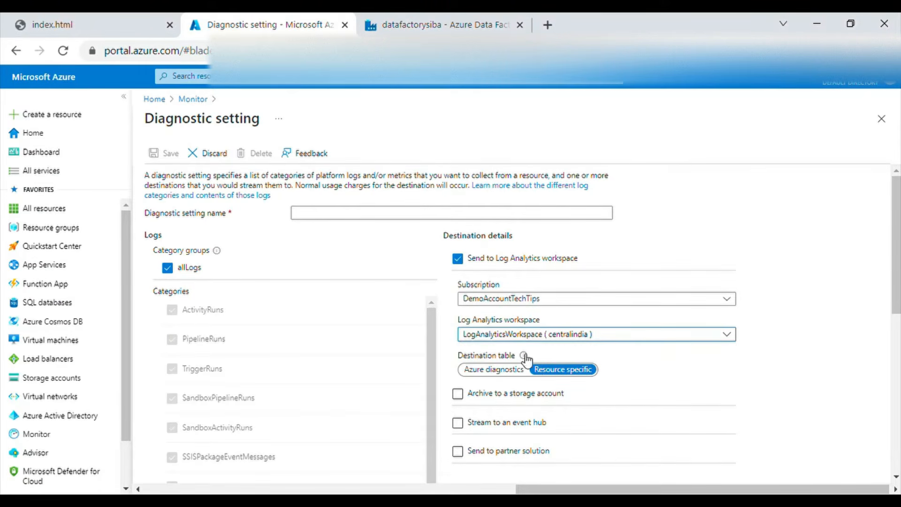
left_click(496, 370)
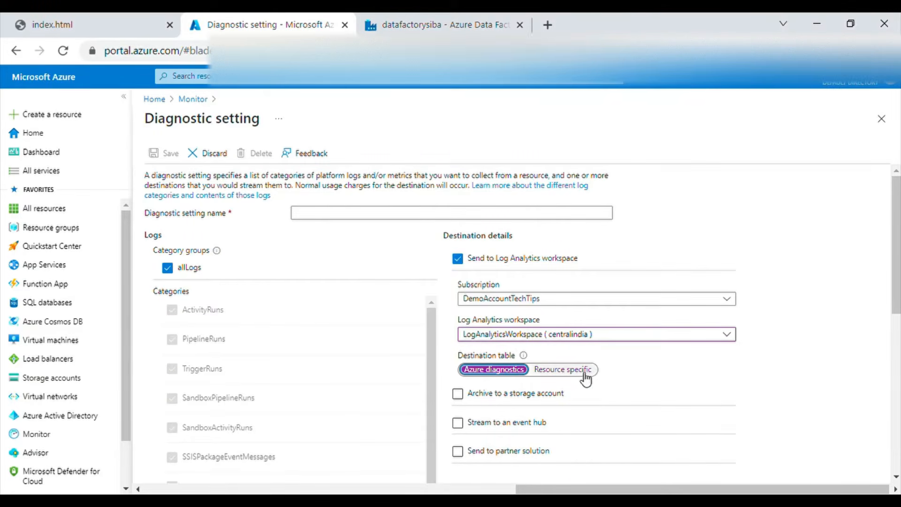
left_click(568, 370)
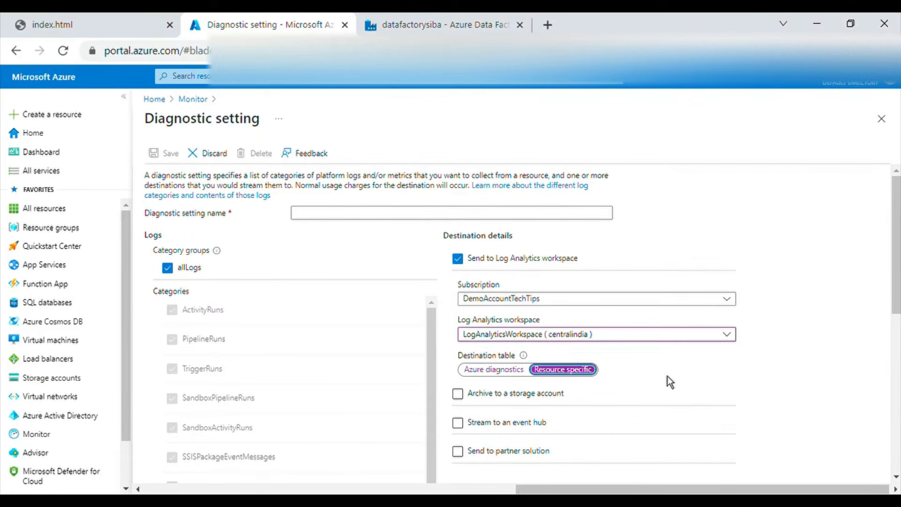
left_click(496, 371)
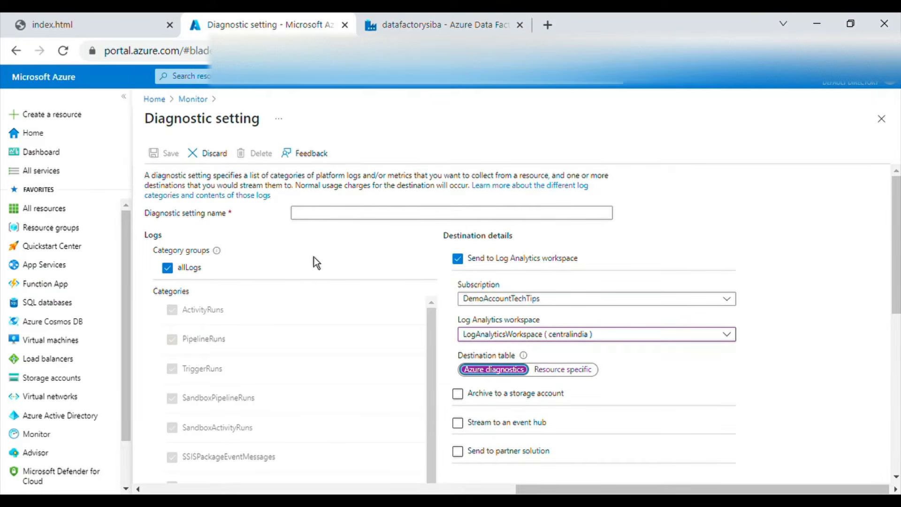
Step: Name the diagnostic setting loganalyticssettings, save it and return to the diagnostic settings list
left_click(325, 214)
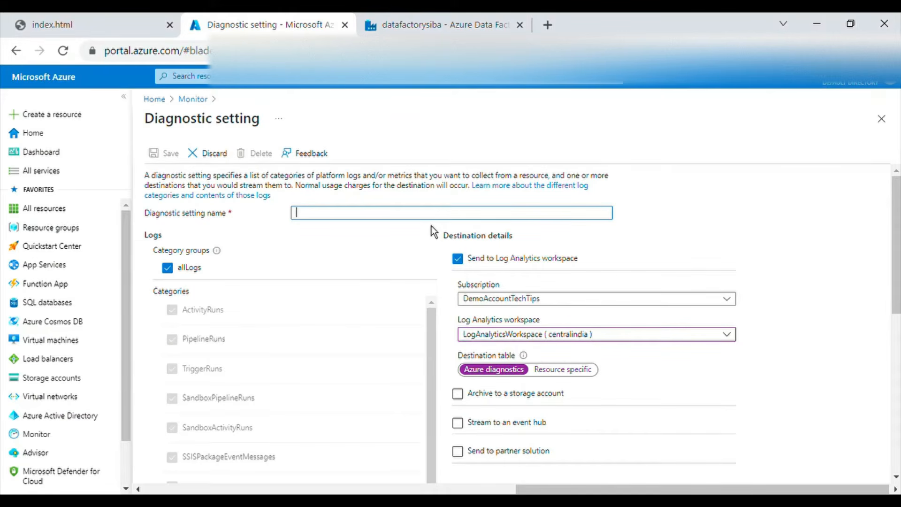
type("loganalytics")
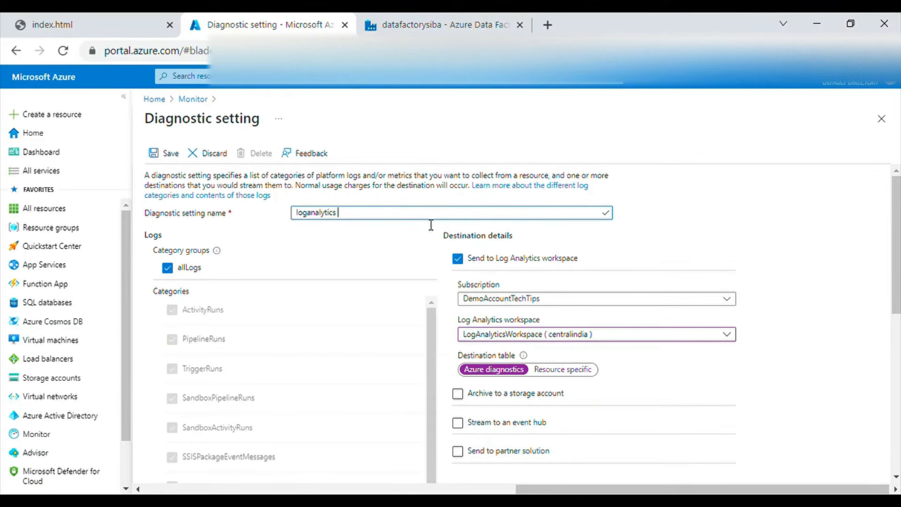
type("settings")
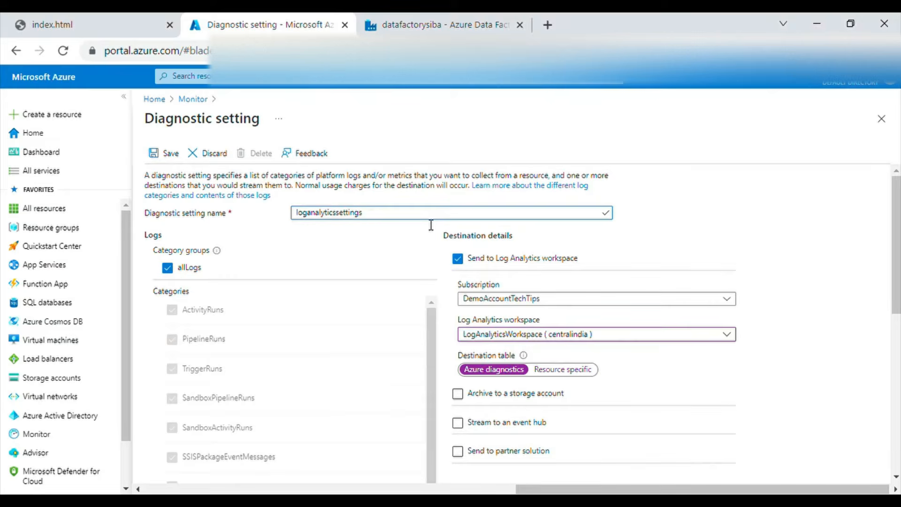
left_click(169, 153)
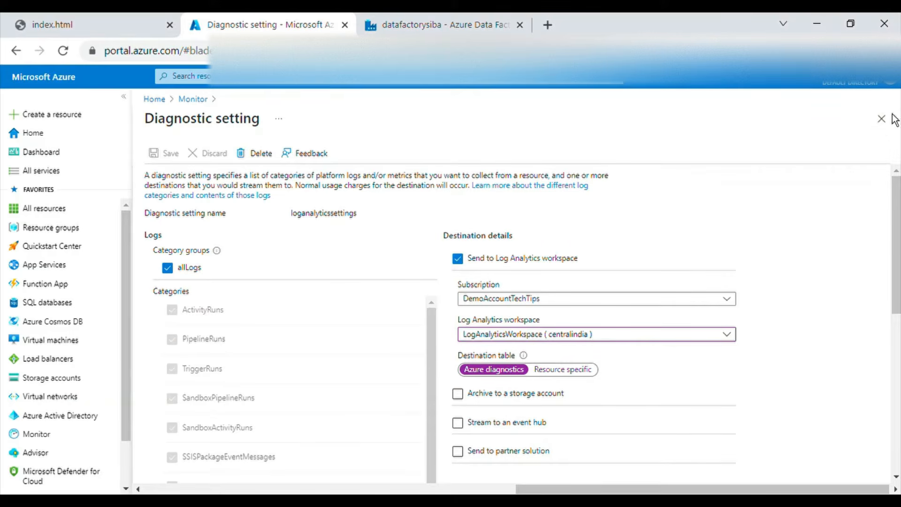
left_click(883, 119)
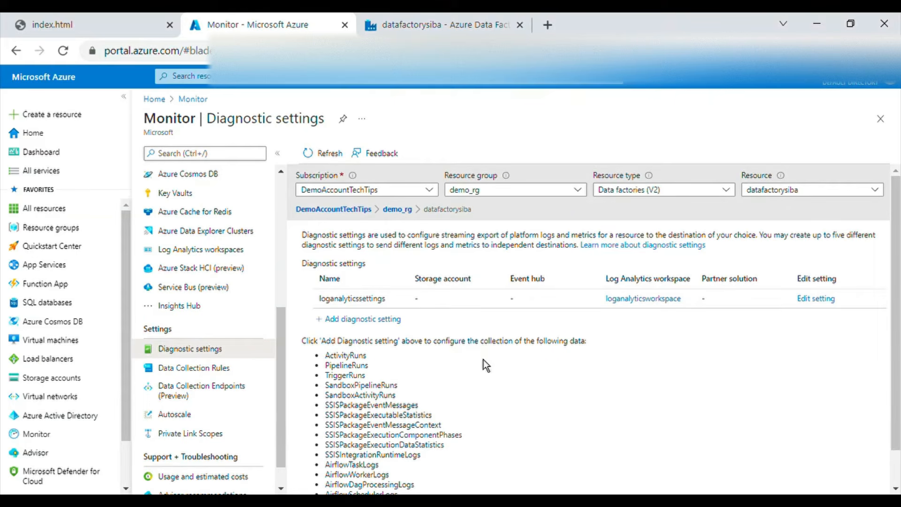
Step: Open the workspace linked to loganalyticssettings and go to its Logs query editor, dismissing the sample queries
left_click(646, 300)
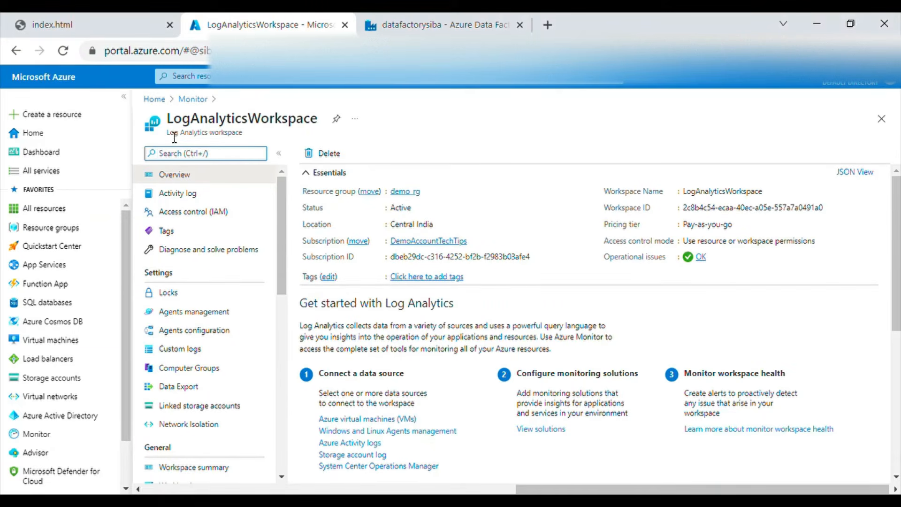
left_click_drag(168, 135, 250, 137)
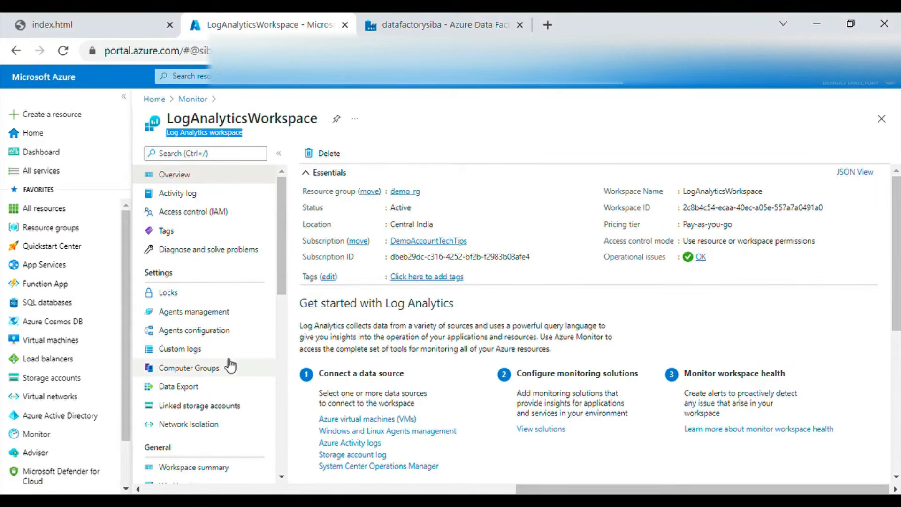
scroll(232, 364, "down", 3)
left_click(190, 384)
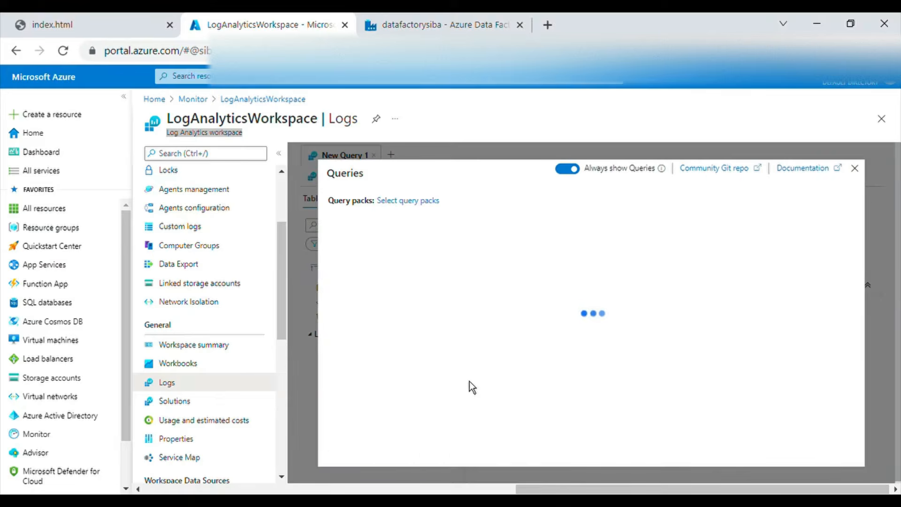
left_click(856, 169)
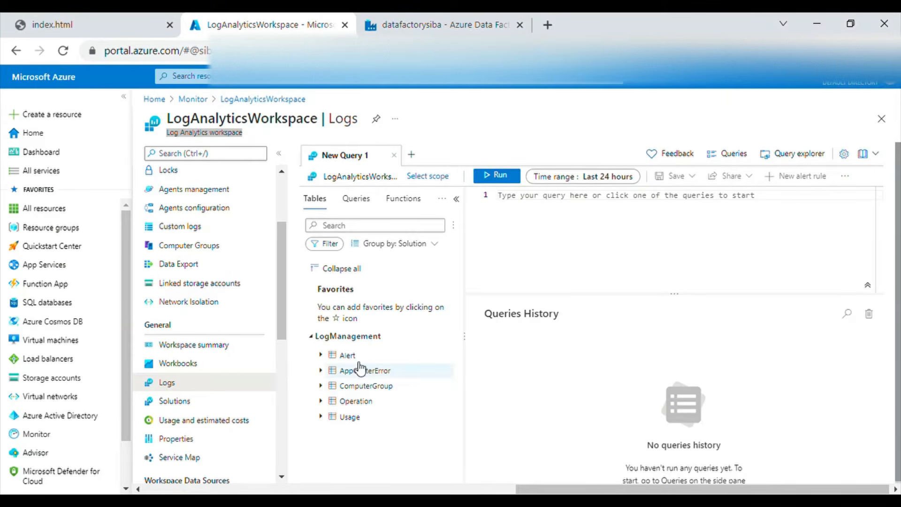
Step: Examine the queries, including the Applications category, and the functions and tables available for workspace log queries
left_click(364, 204)
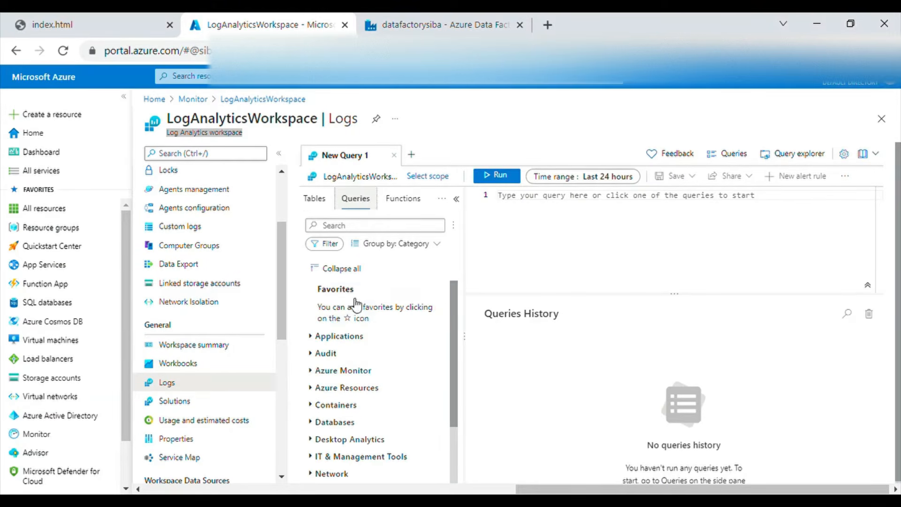
left_click(311, 338)
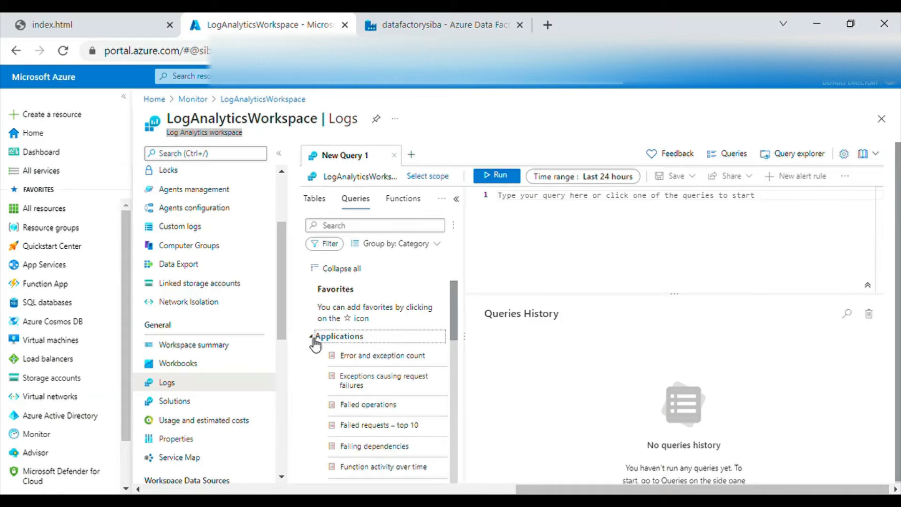
left_click(313, 337)
left_click(317, 199)
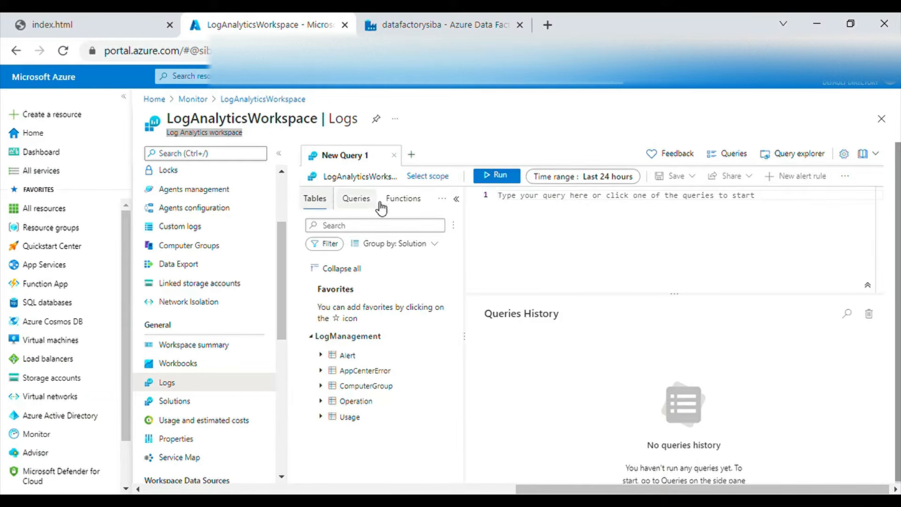
left_click(407, 203)
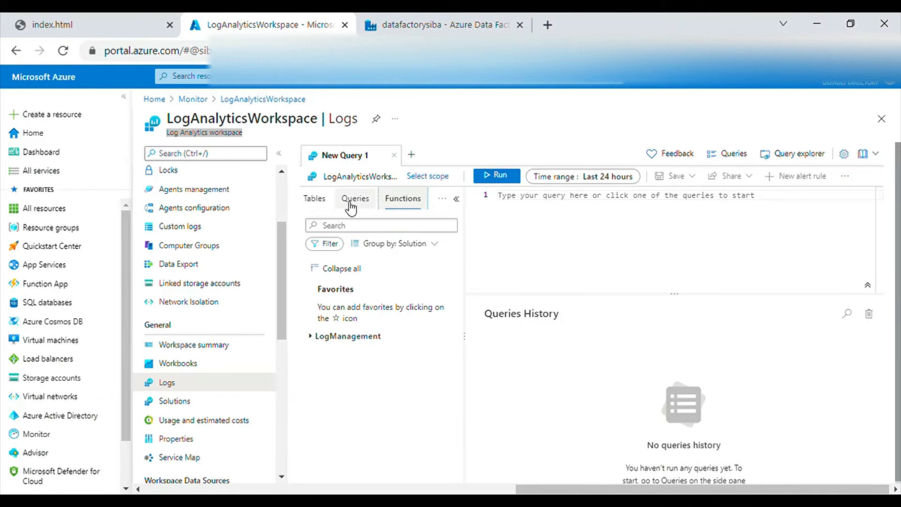
left_click(319, 204)
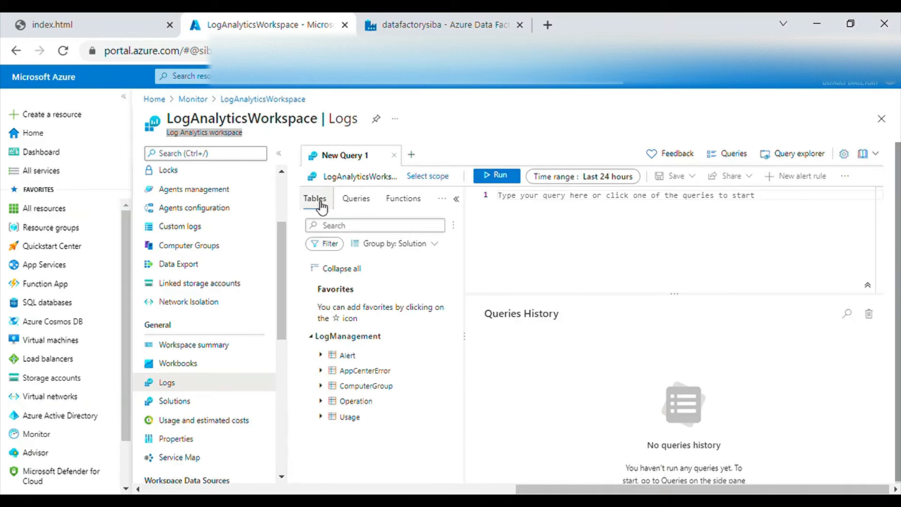
Step: Open the AzureDataFactoryAnalytics solution from the workspace's solutions and check its Azure Data Factory Analytics (Preview) summary
left_click(175, 403)
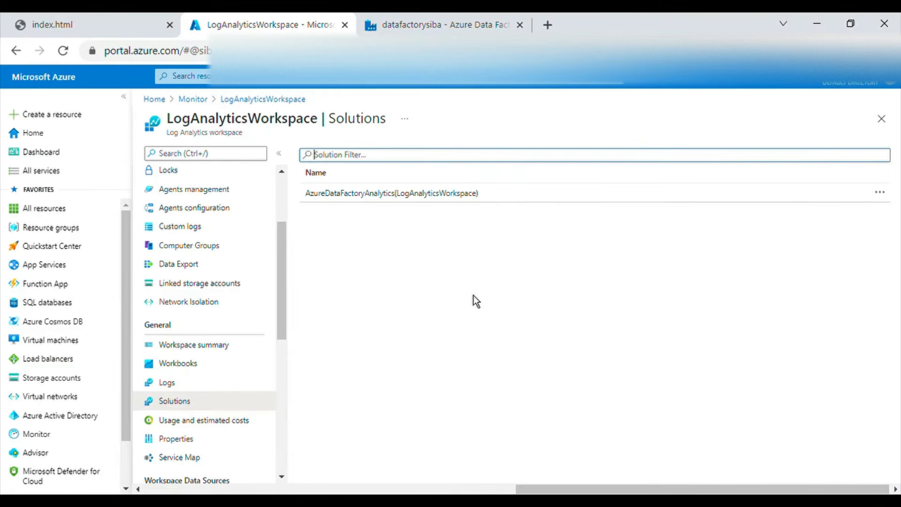
left_click(400, 188)
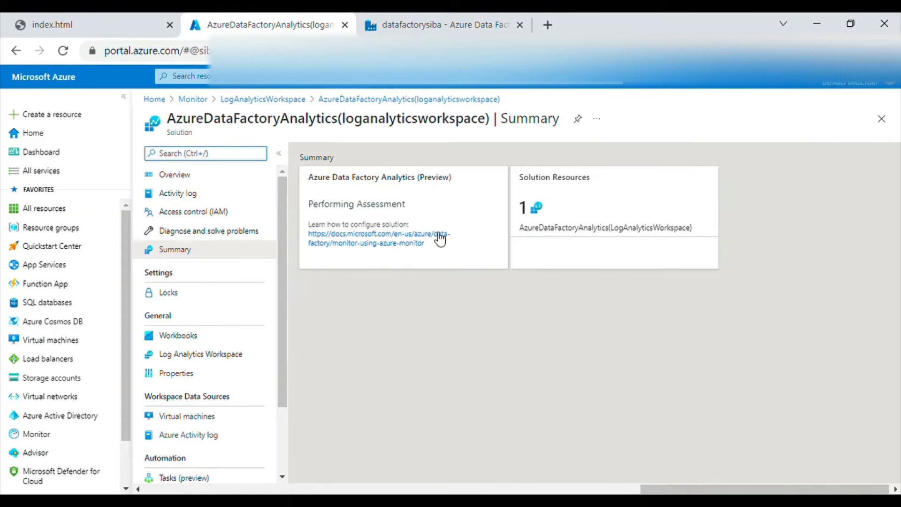
left_click(374, 205)
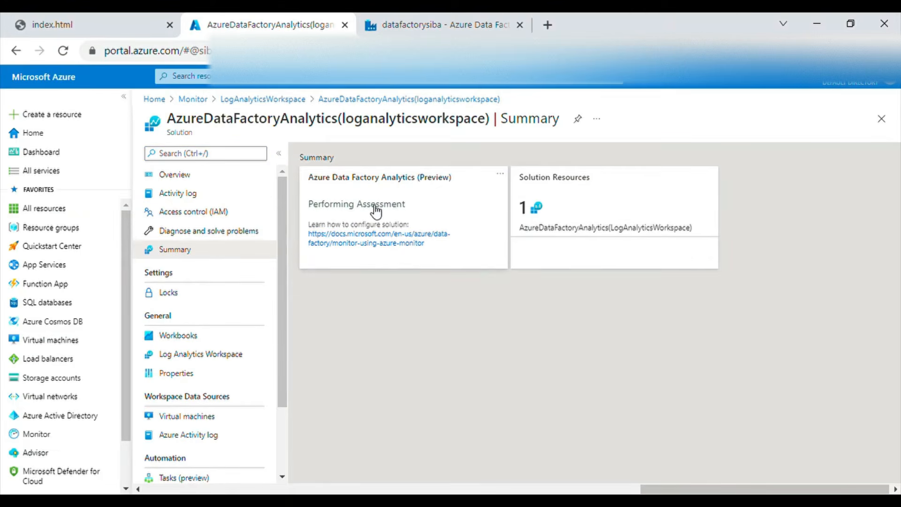
Step: Return to LogAnalyticsWorkspace and check the LogManagement tables in its Logs editor, dismissing the sample queries
left_click(582, 228)
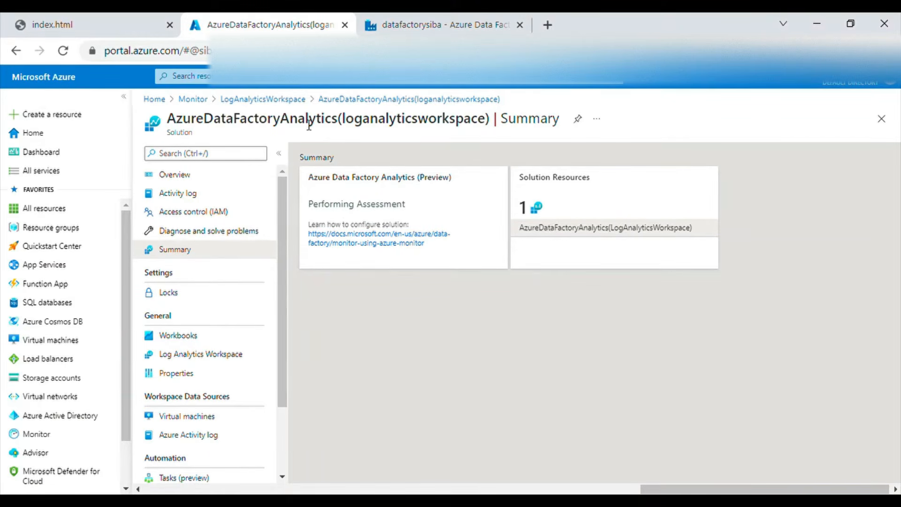
left_click(289, 99)
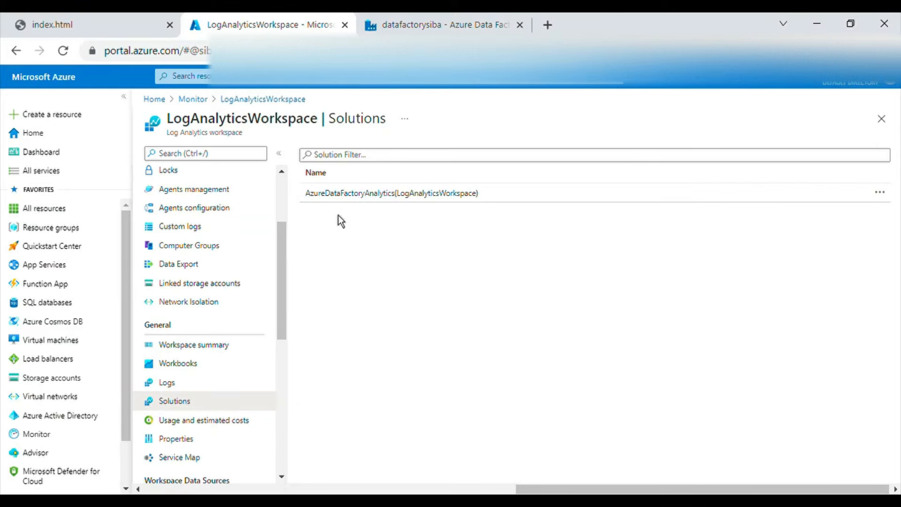
left_click(173, 389)
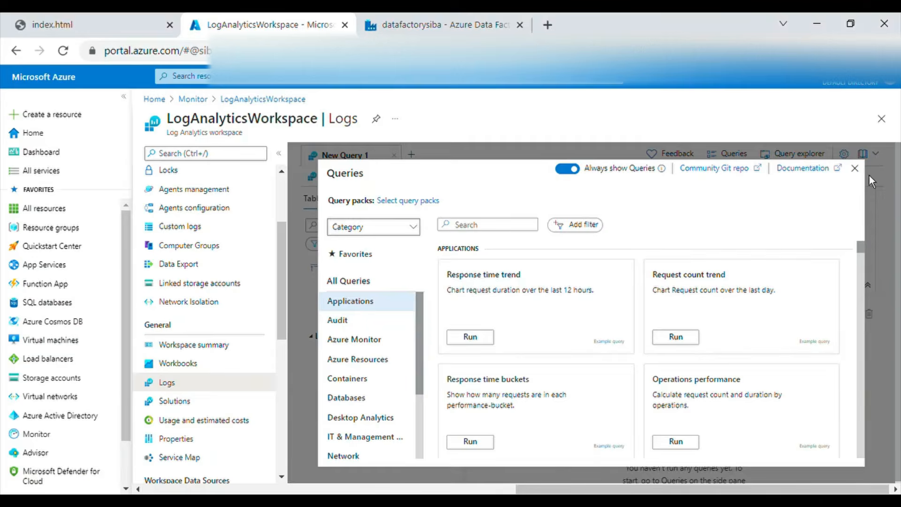
left_click(854, 168)
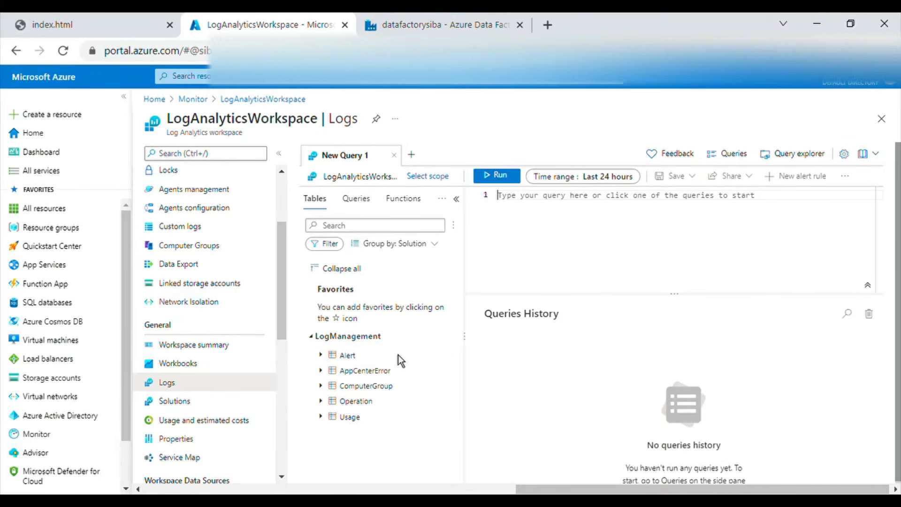
left_click(312, 338)
left_click(314, 339)
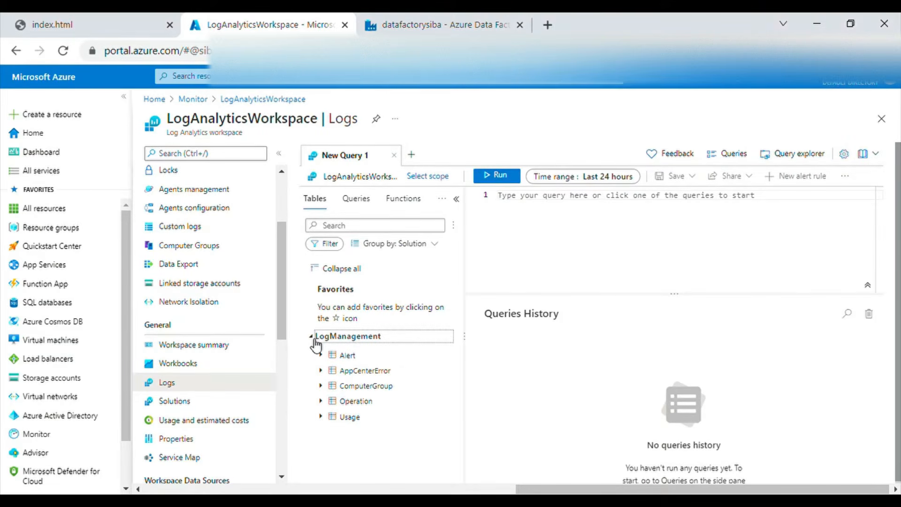
left_click(613, 260)
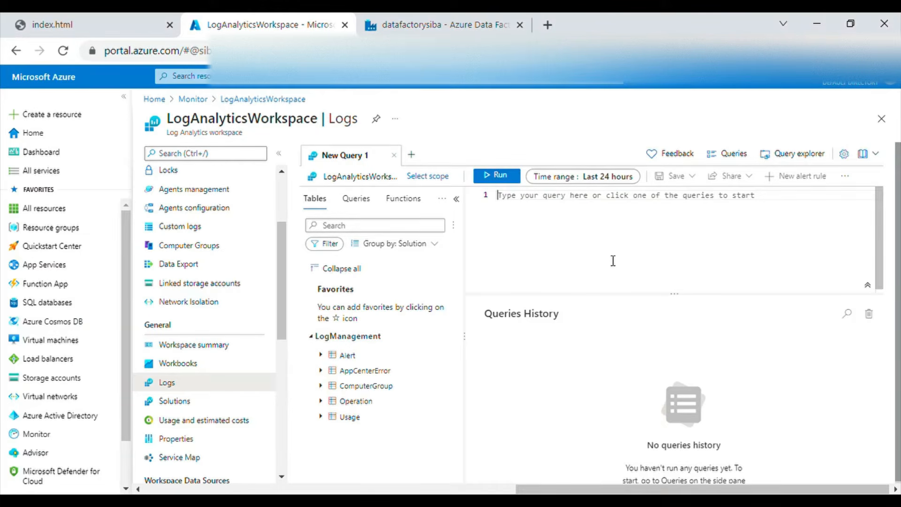
left_click(207, 347)
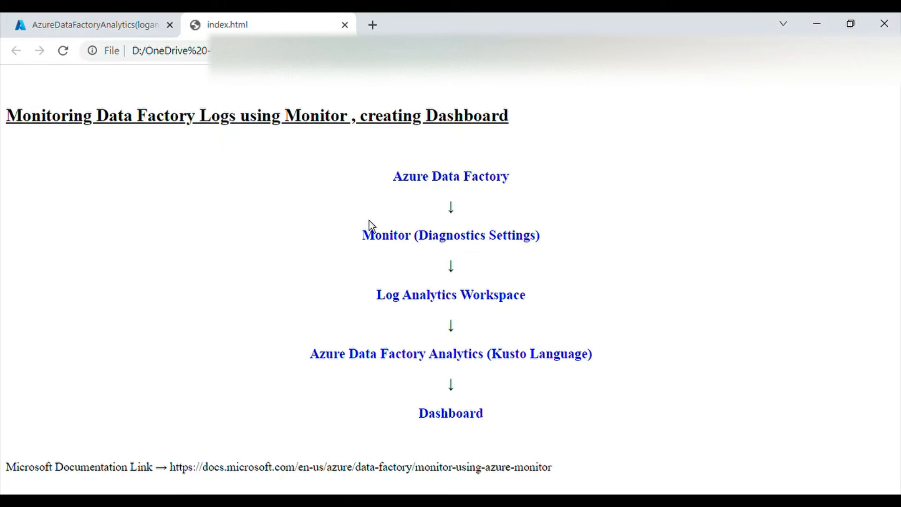
Step: Open the Azure Data Factory Analytics (Preview) view from the solution's summary and examine its run, error and statistics charts
left_click(128, 35)
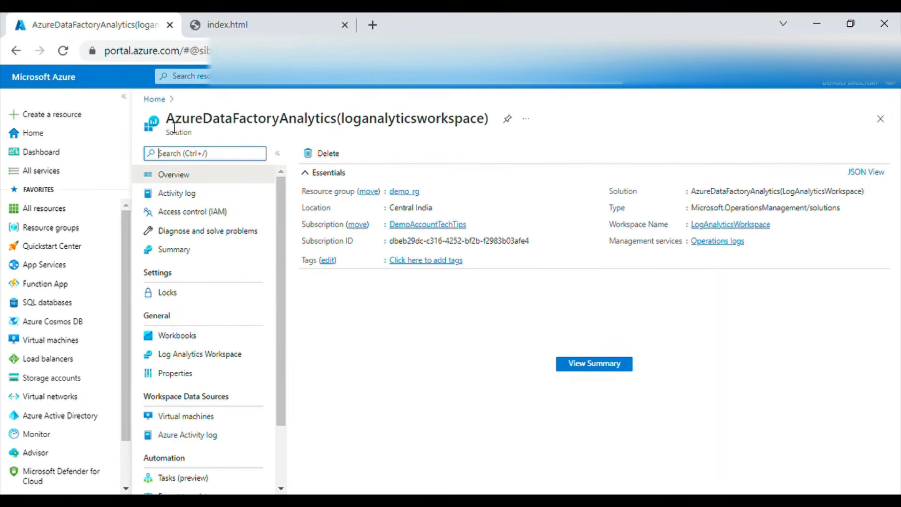
left_click_drag(168, 126, 337, 131)
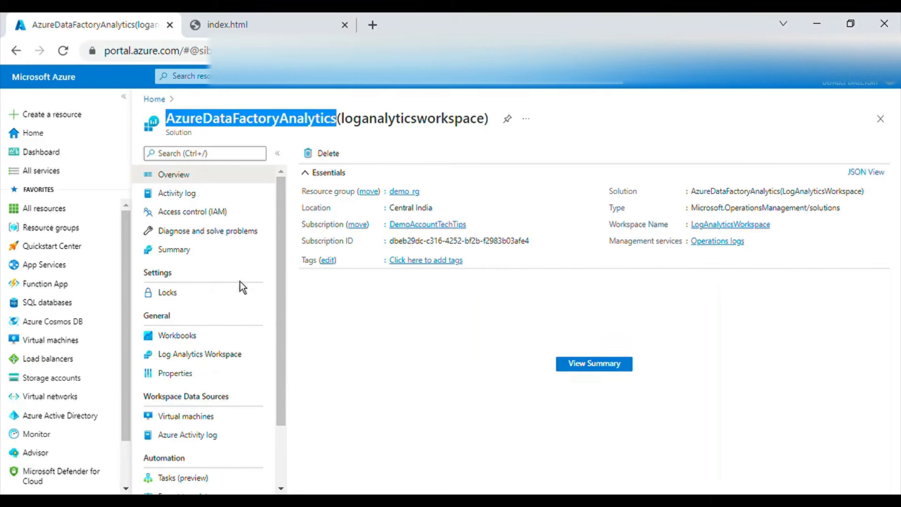
left_click(183, 253)
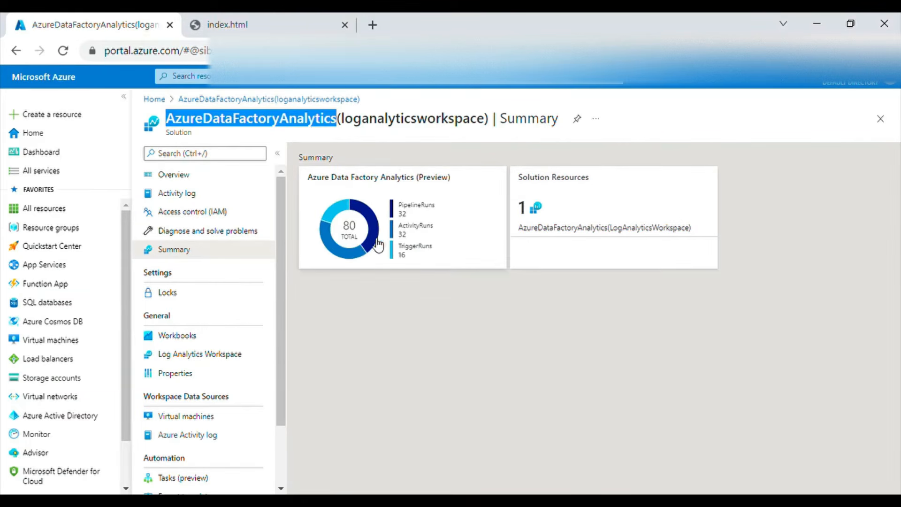
left_click(353, 235)
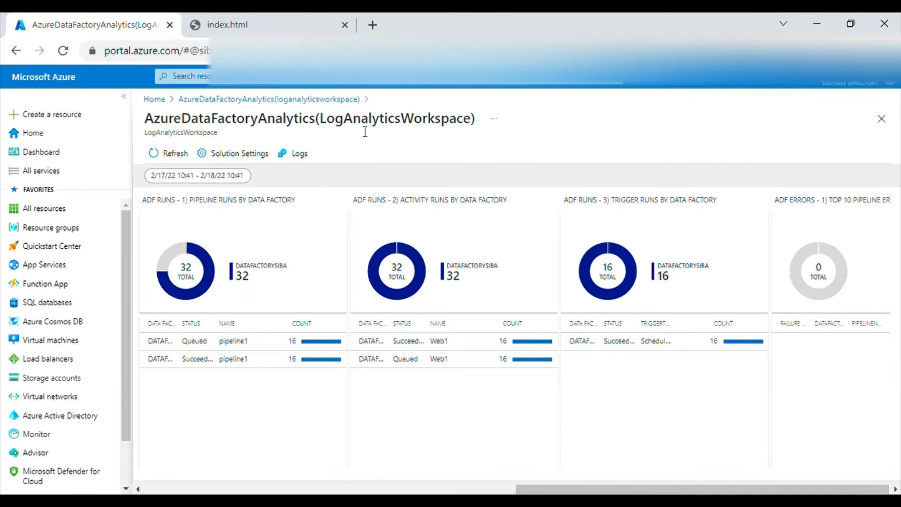
left_click_drag(322, 123, 401, 125)
left_click_drag(146, 124, 318, 125)
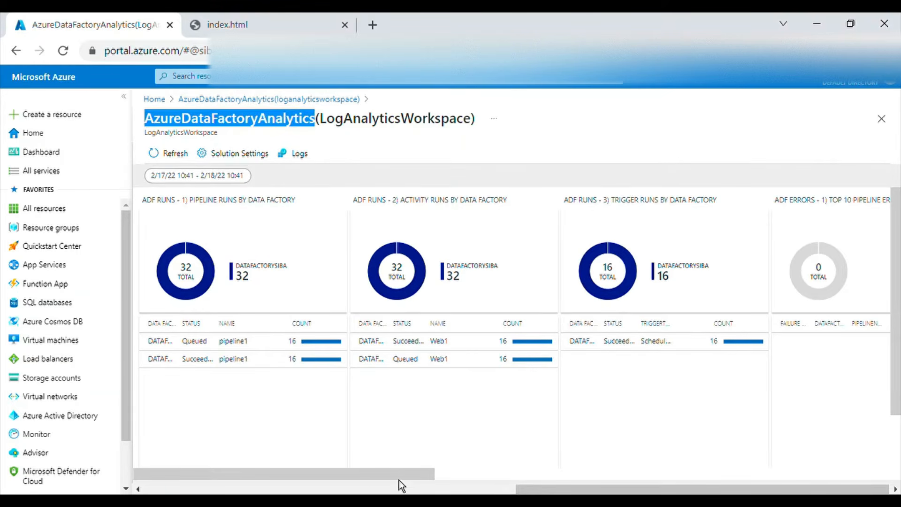
left_click_drag(397, 478, 816, 490)
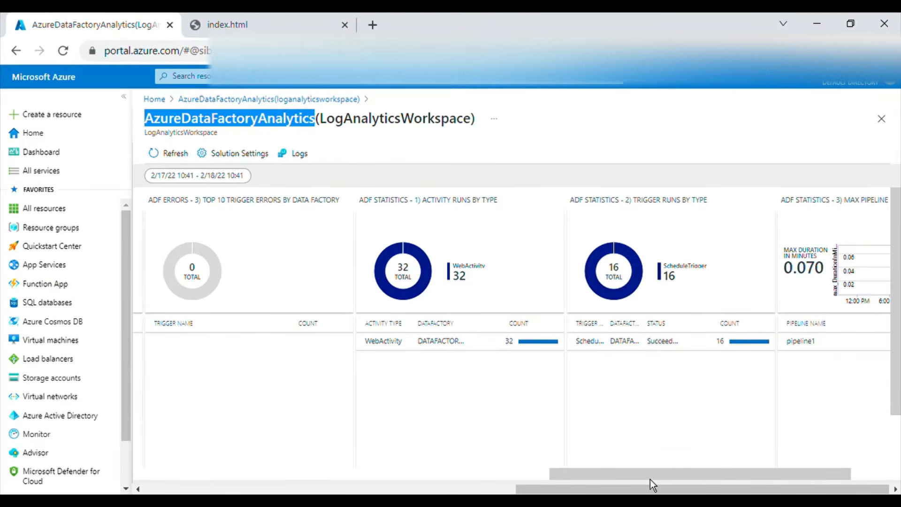
left_click_drag(649, 480, 191, 470)
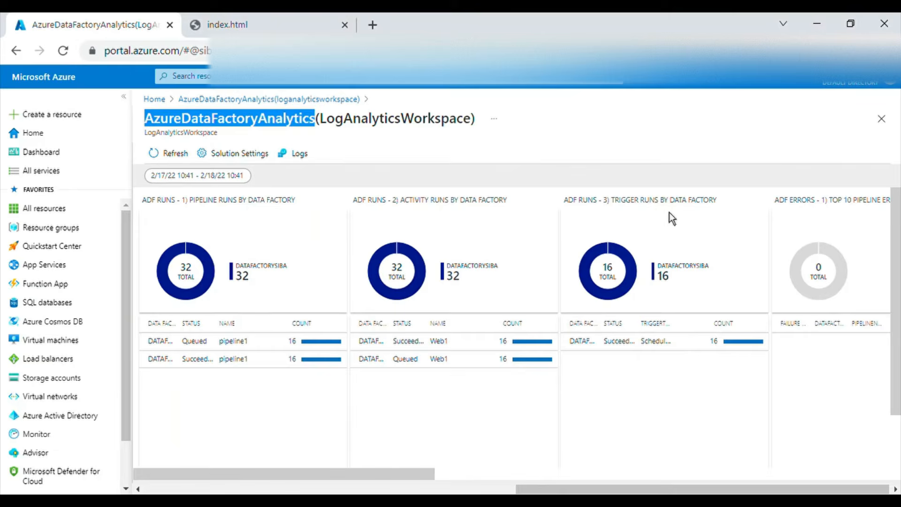
Step: Open the log query behind the activity runs by data factory chart and relate it to the Kusto Language stage in the index.html outline
left_click(401, 280)
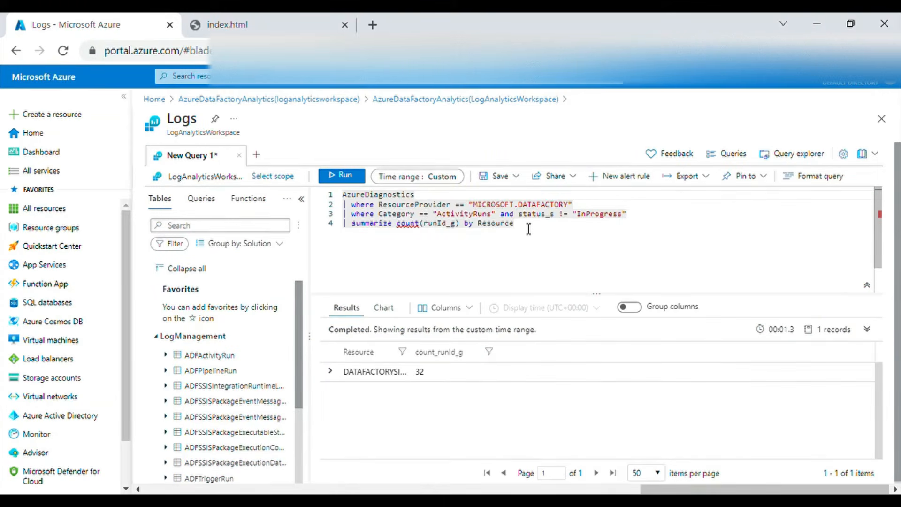
left_click_drag(516, 224, 343, 194)
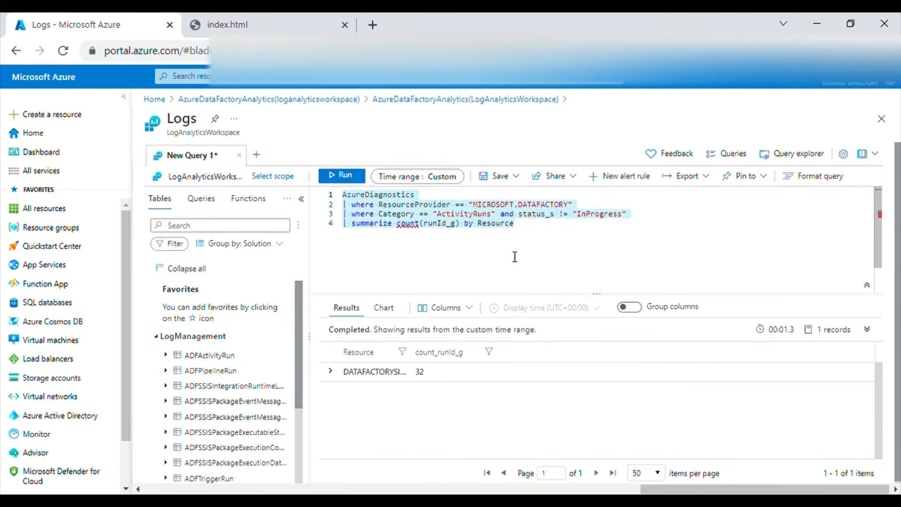
left_click(282, 25)
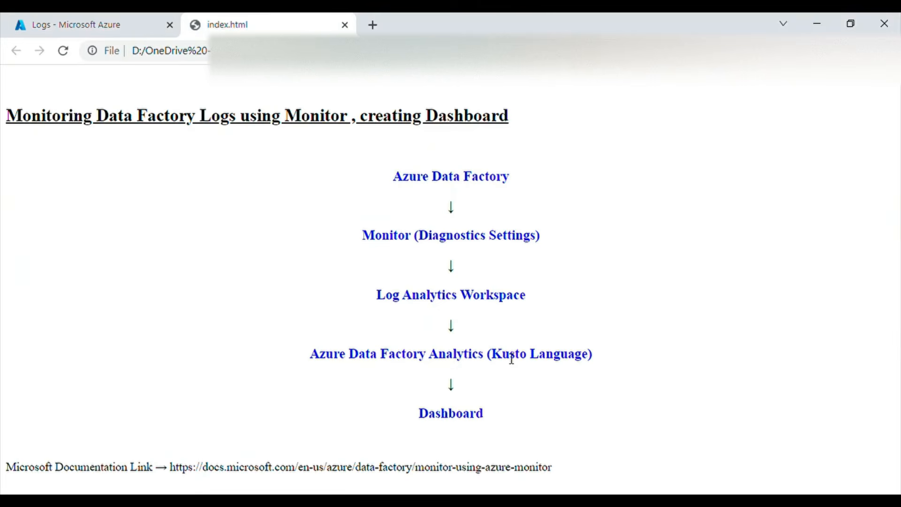
left_click_drag(500, 360, 592, 363)
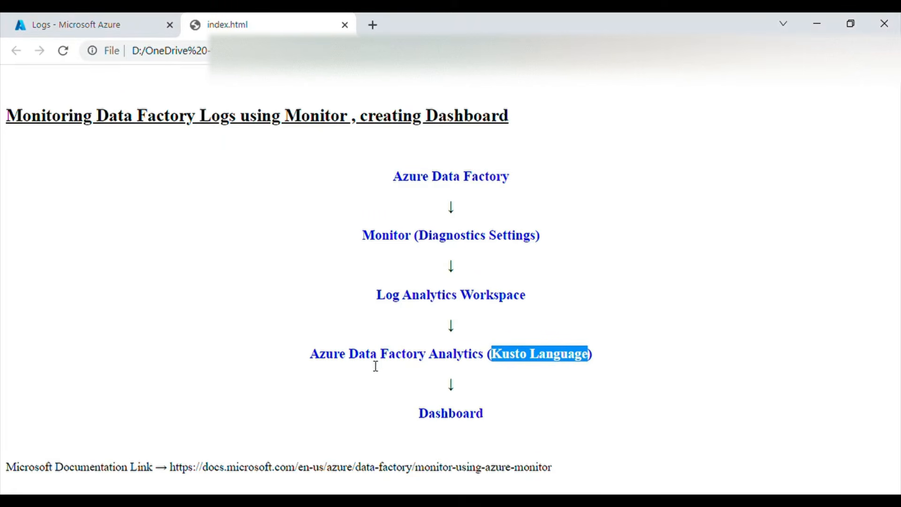
left_click_drag(348, 357, 474, 366)
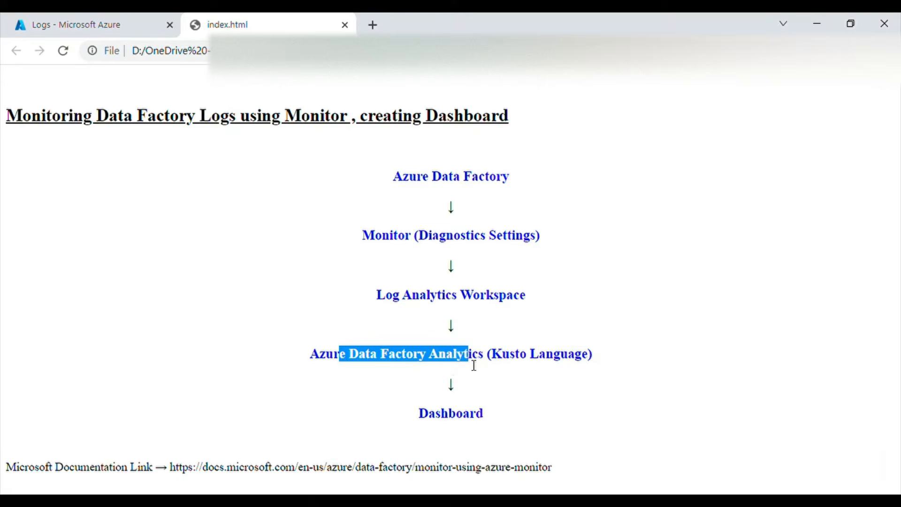
left_click_drag(435, 413, 548, 413)
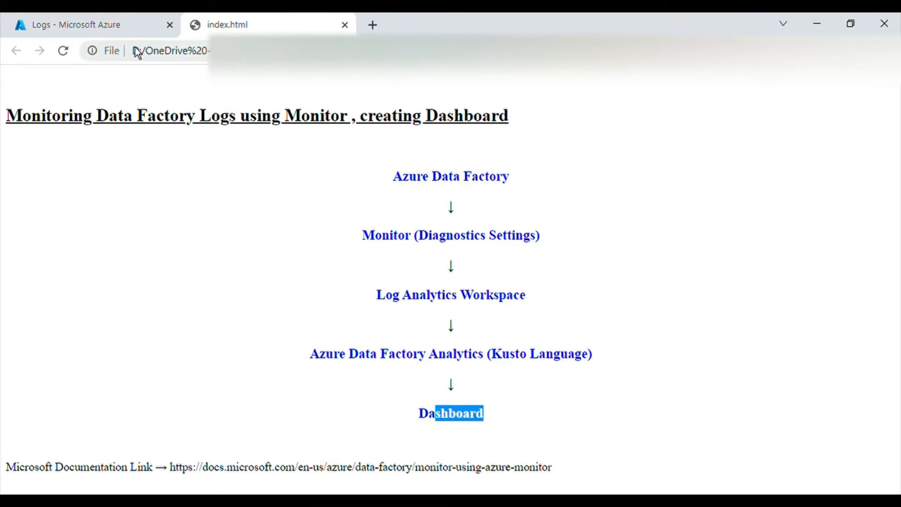
left_click(134, 33)
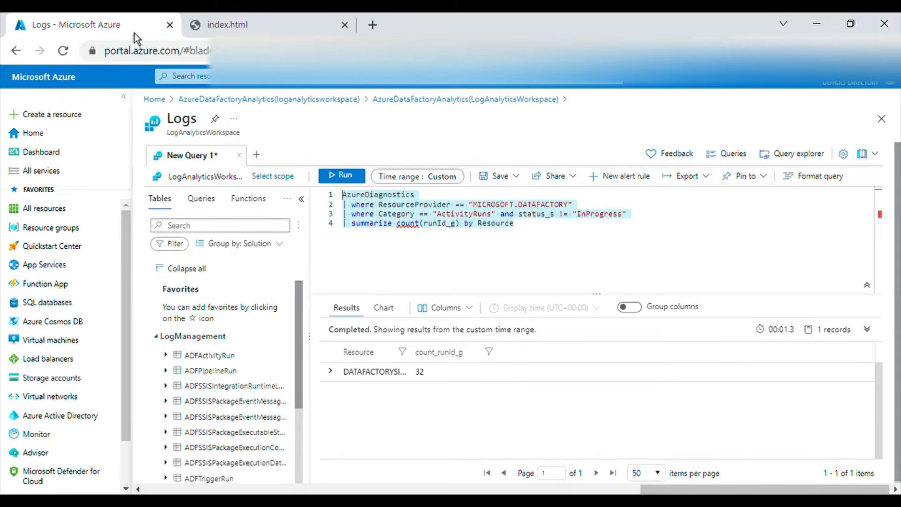
Step: Examine the AzureDiagnostics query's ResourceProvider, Category and status_s filters, its summarize line and the returned count_runId_g value
left_click(534, 225)
left_click_drag(584, 207, 367, 205)
left_click(368, 199)
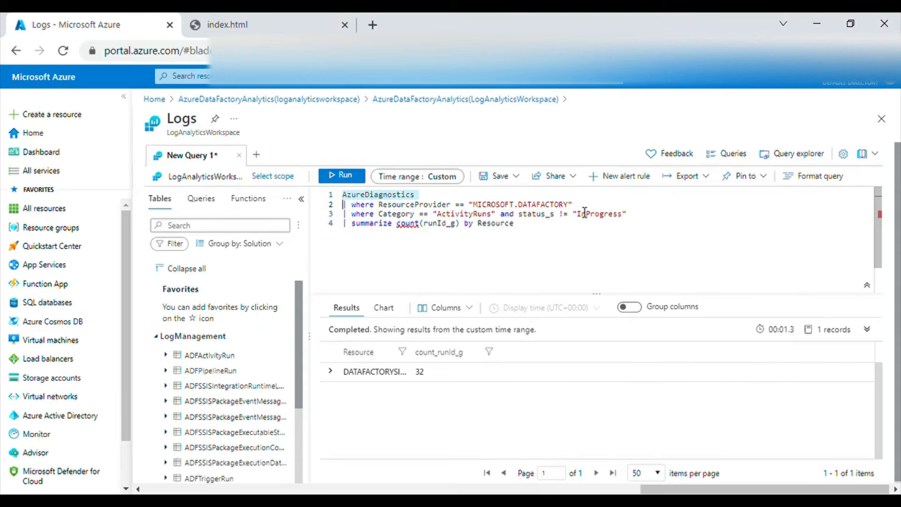
left_click_drag(584, 206, 348, 213)
left_click_drag(628, 215, 342, 221)
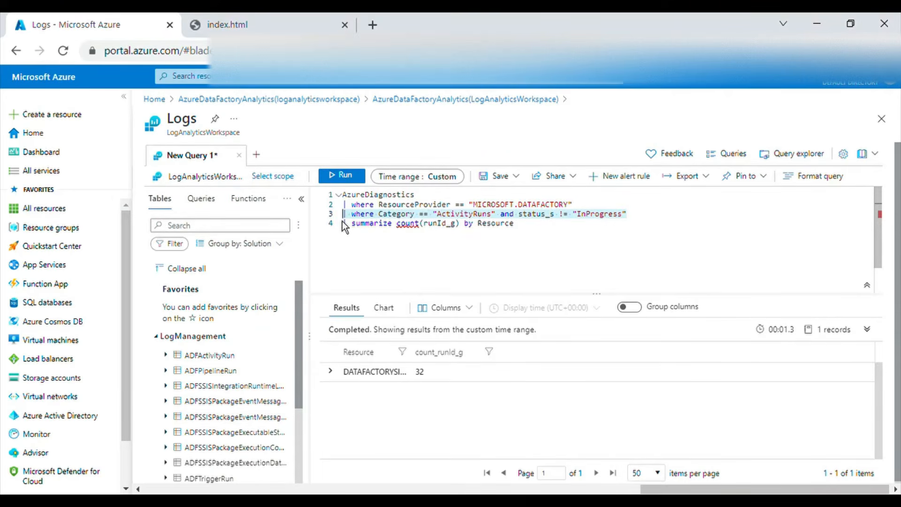
double_click(470, 214)
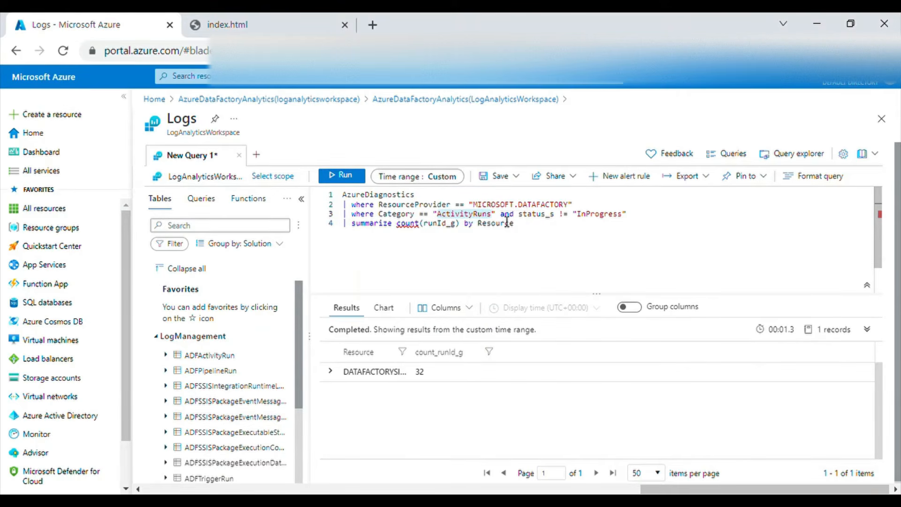
left_click_drag(501, 214, 627, 215)
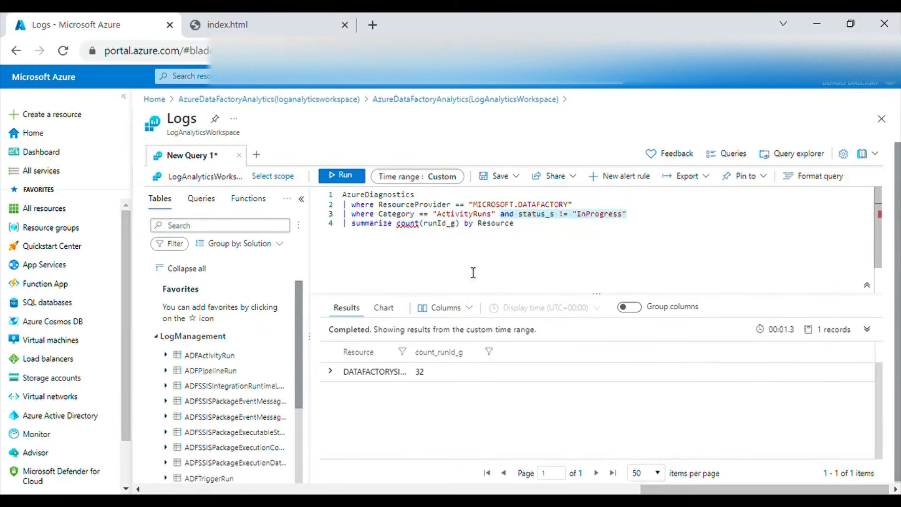
left_click_drag(348, 229, 514, 224)
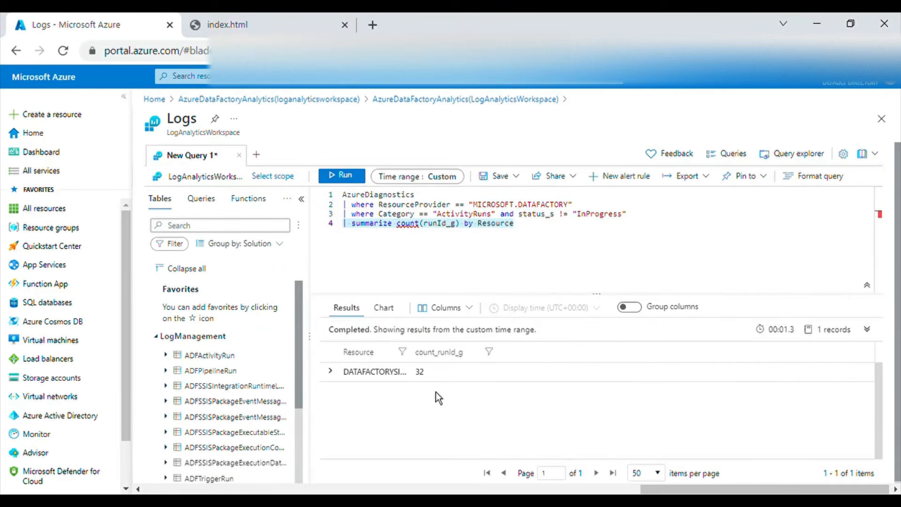
left_click(428, 378)
double_click(422, 373)
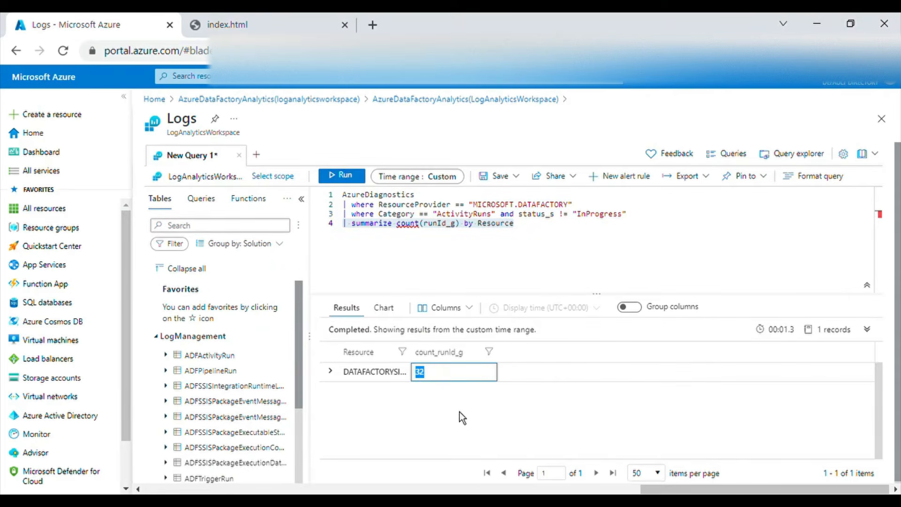
Step: Set the query's time range to Last 4 hours, run the full query and expand the data factory's result row
left_click(434, 180)
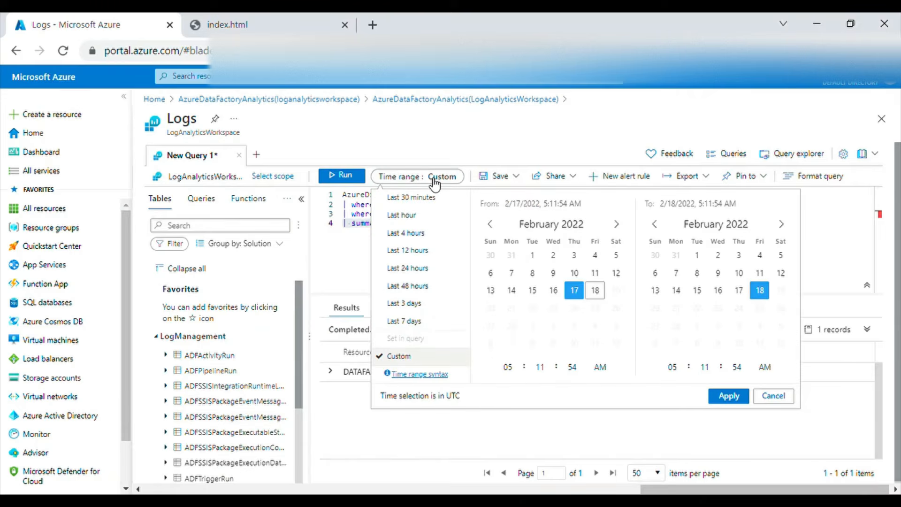
left_click(434, 180)
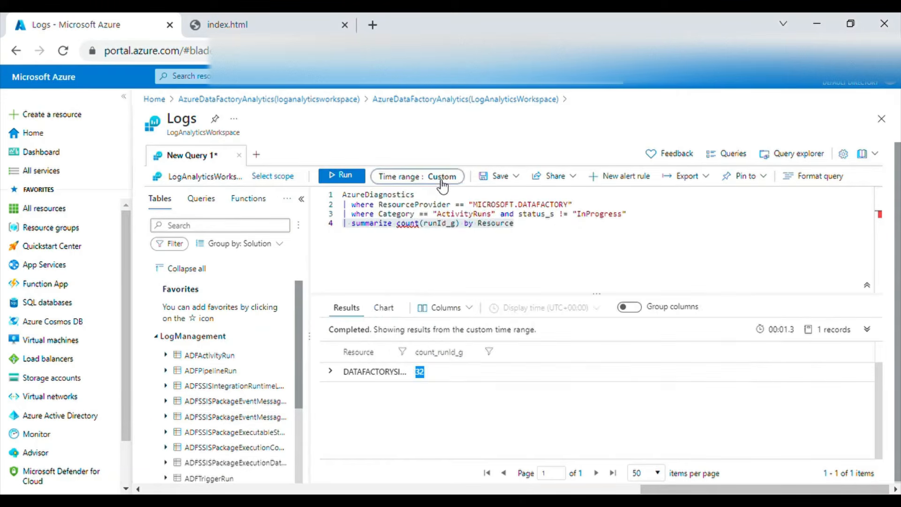
left_click(435, 181)
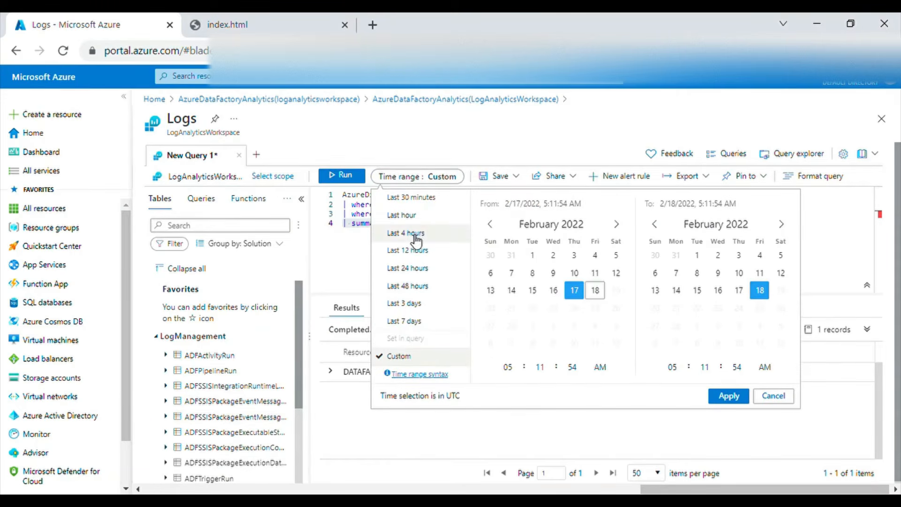
left_click(431, 232)
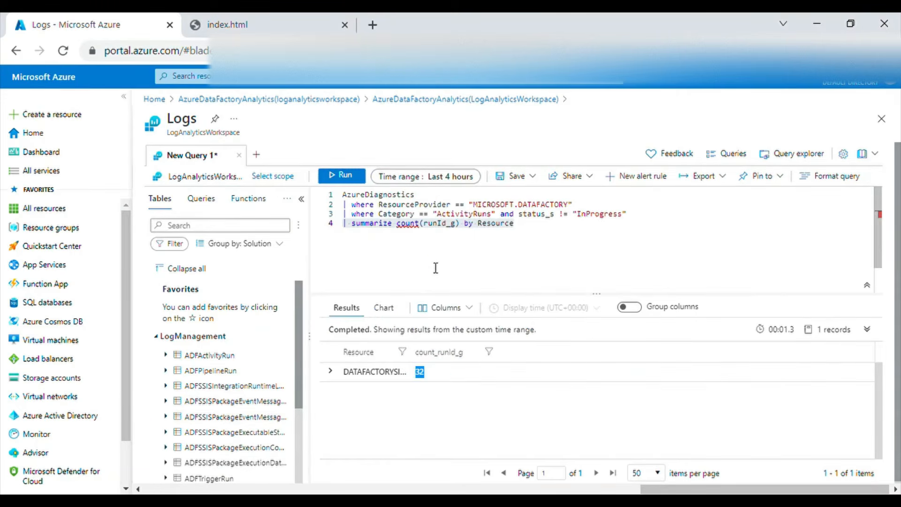
left_click(350, 177)
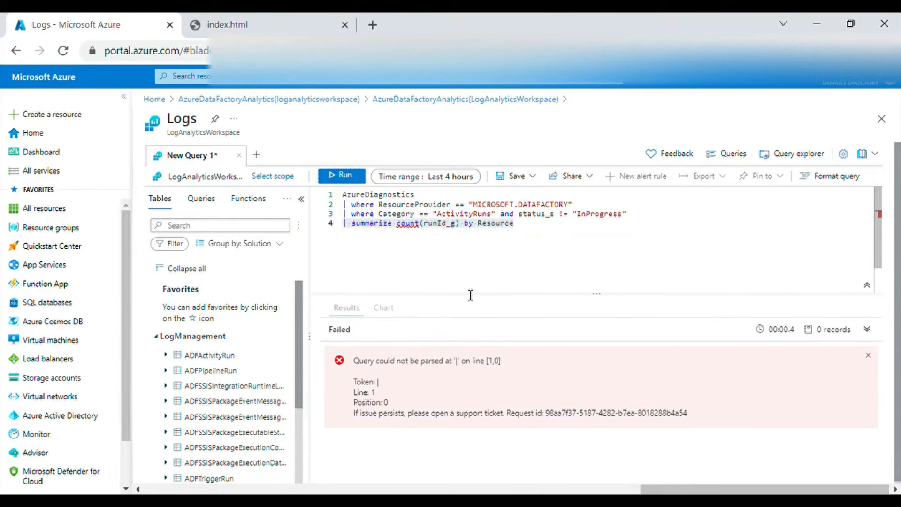
left_click(533, 233)
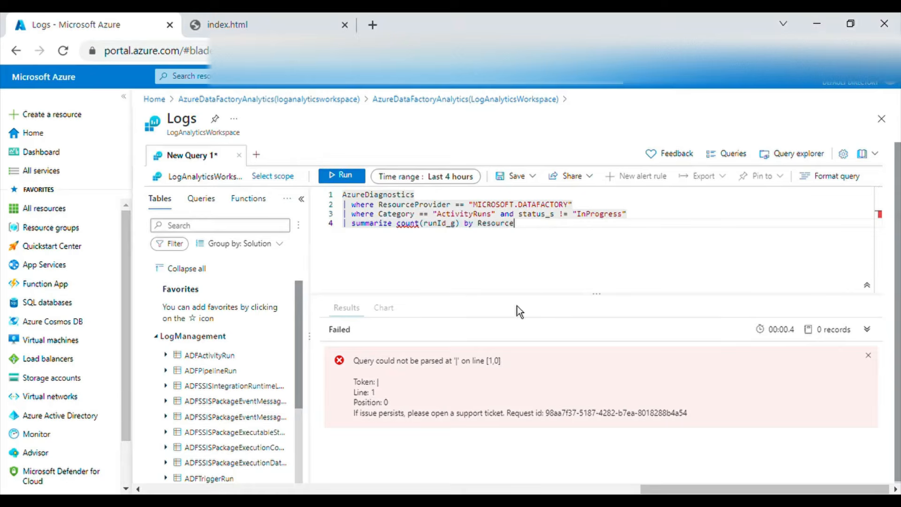
left_click(350, 177)
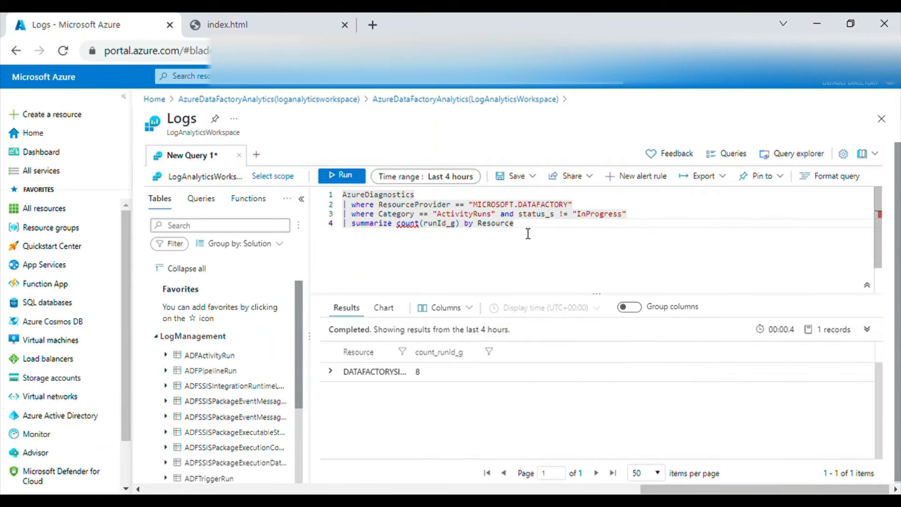
left_click(333, 373)
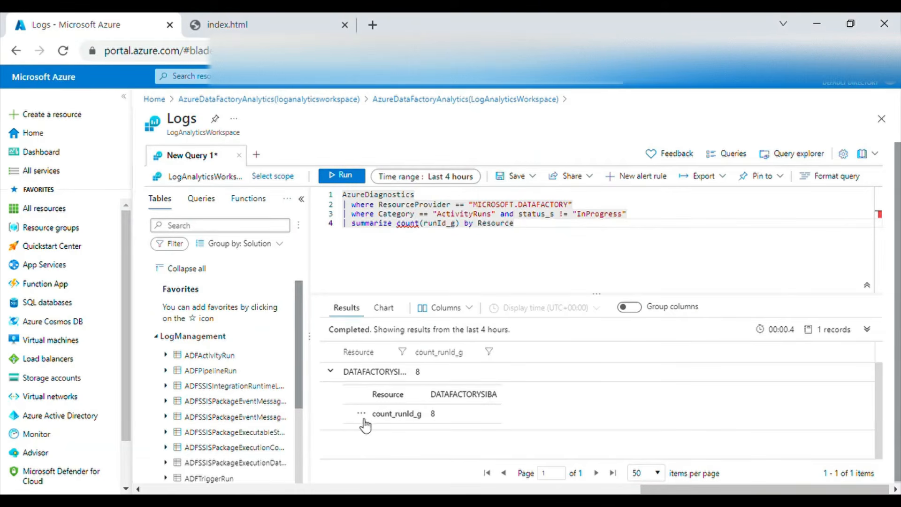
Step: Comment out the query's summarize line with //, run the query and look through the individual activity run records
left_click(520, 229)
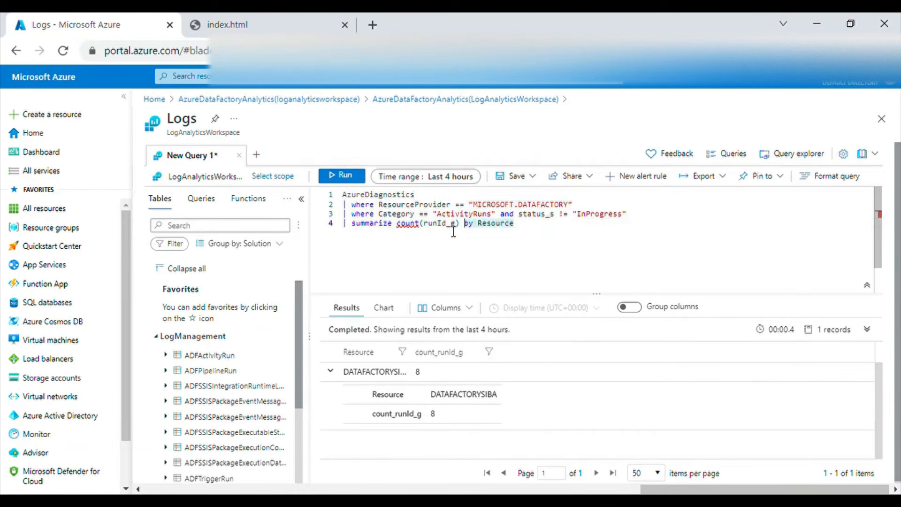
left_click(347, 226)
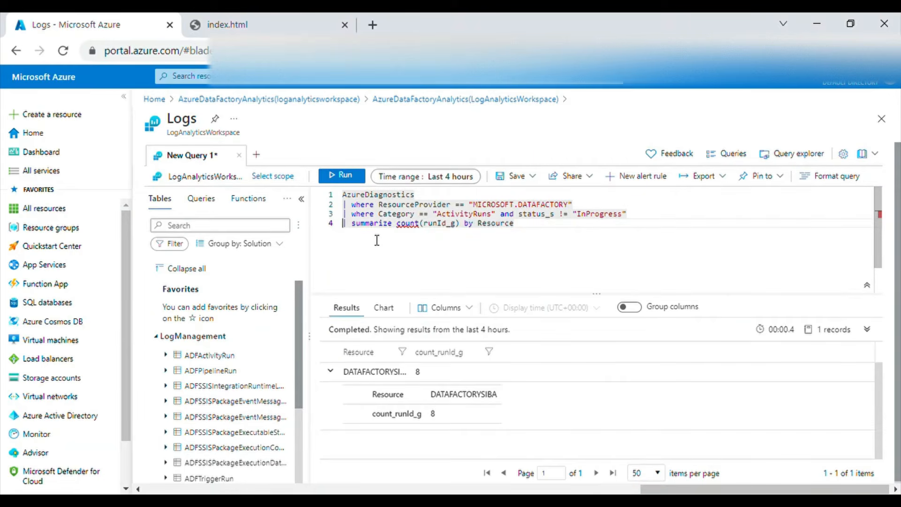
type("//")
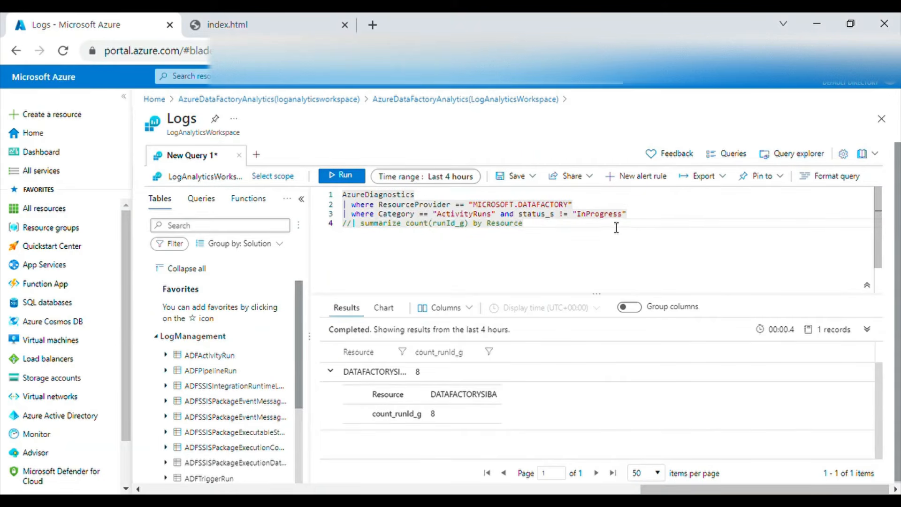
left_click(360, 181)
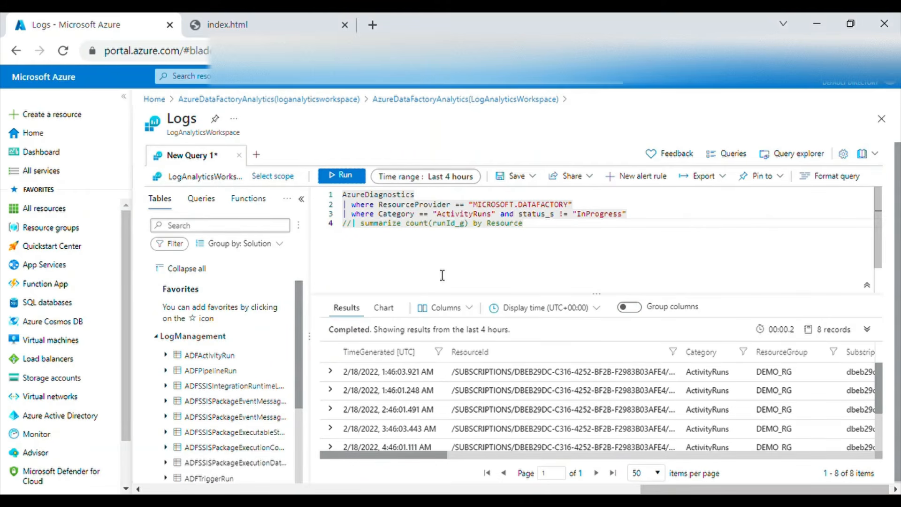
scroll(509, 415, "down", 3)
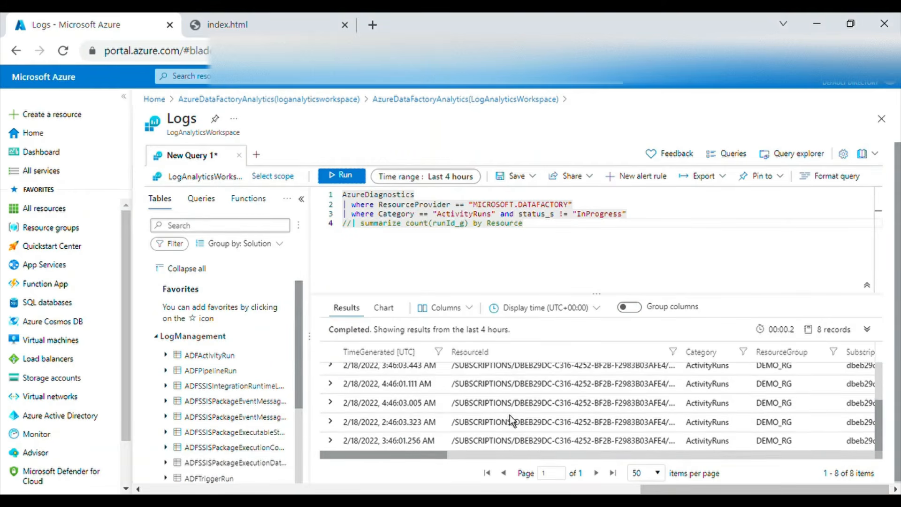
scroll(510, 414, "up", 3)
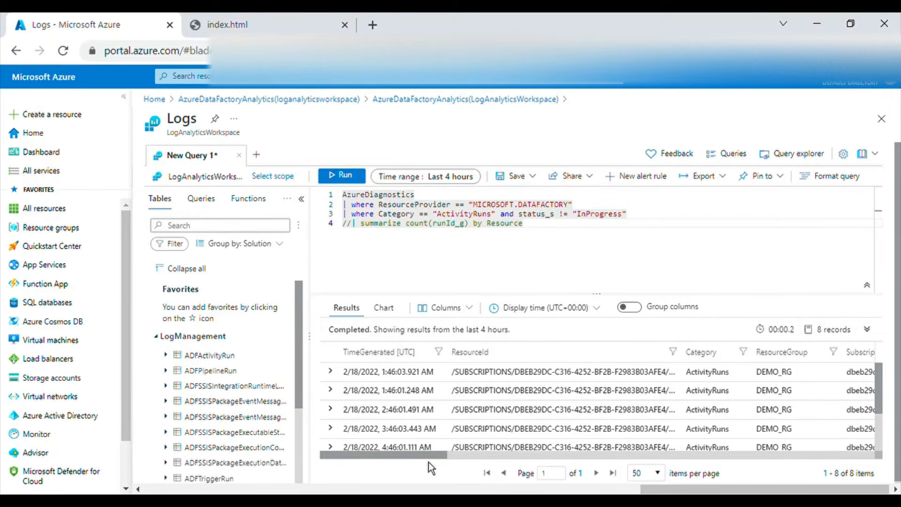
mouse_move(428, 462)
left_mouse_down()
mouse_move(457, 461)
mouse_move(416, 463)
left_mouse_up()
left_click_drag(428, 461, 677, 461)
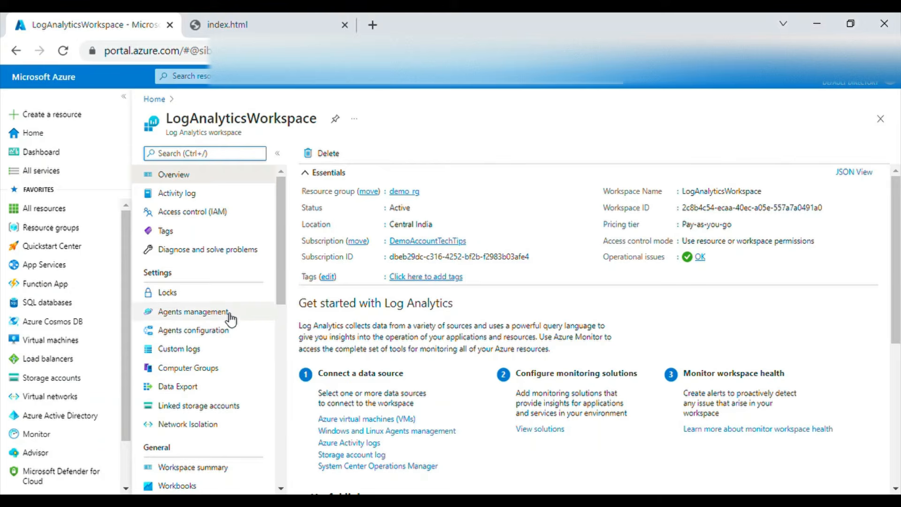
Step: Open the Logs editor of LogAnalyticsWorkspace and dismiss the sample queries window
scroll(230, 319, "down", 3)
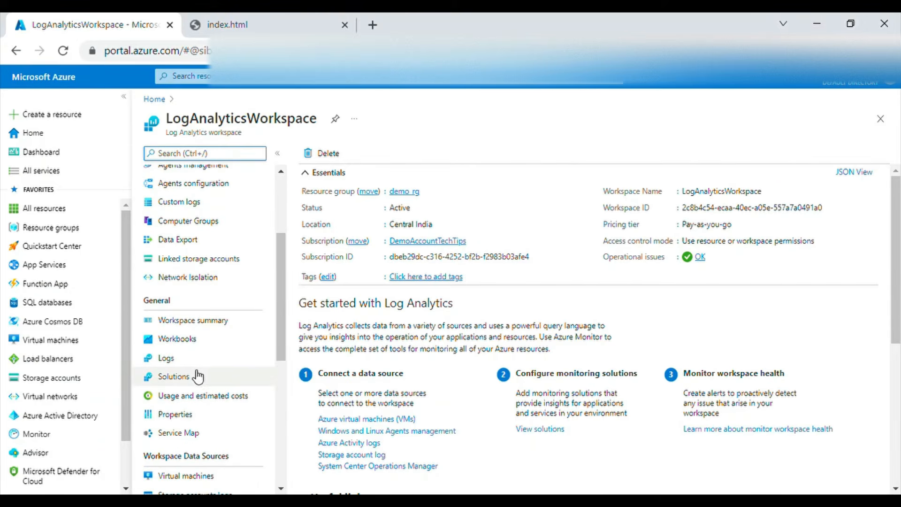
left_click(177, 361)
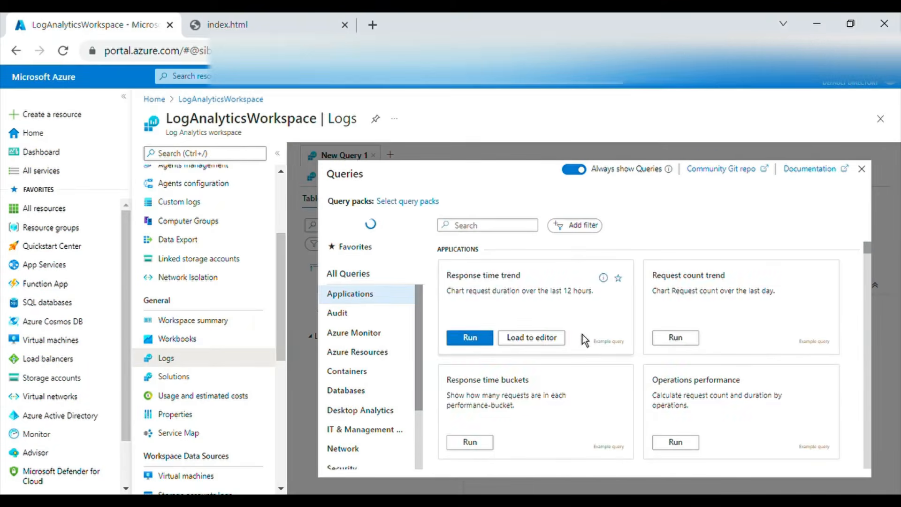
left_click(862, 169)
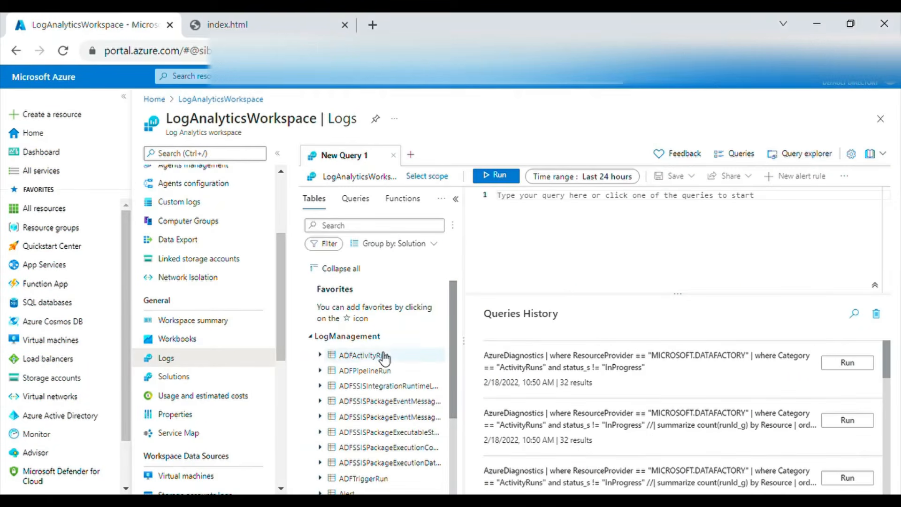
Step: Insert the AzureDiagnostics table into the empty query, run it and look across its result columns
scroll(384, 356, "down", 3)
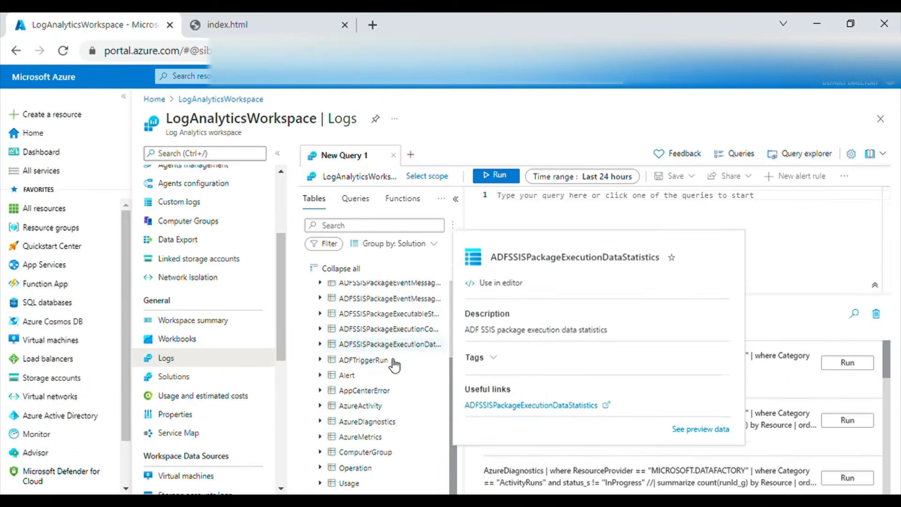
left_click(375, 421)
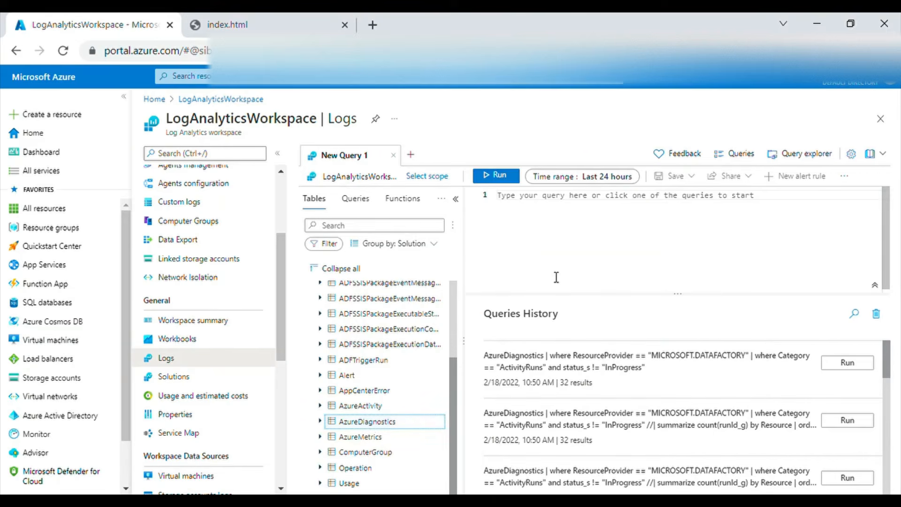
double_click(372, 421)
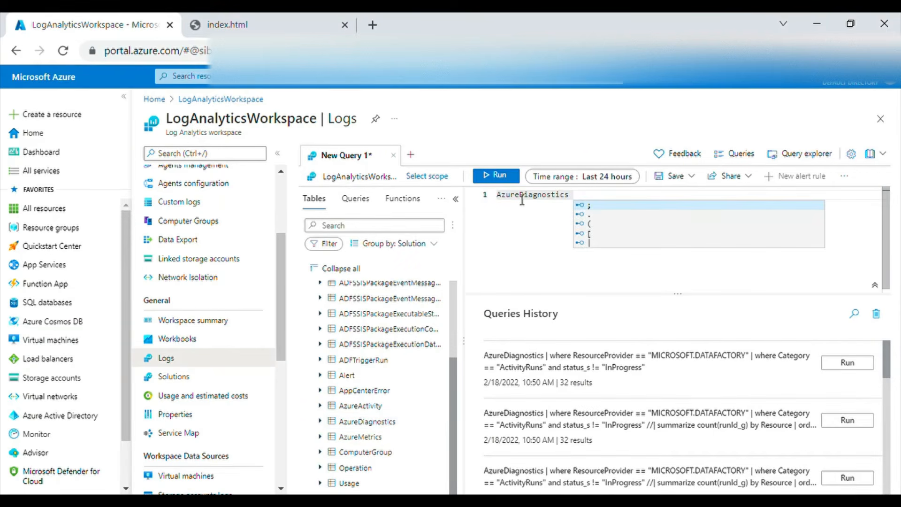
key("Escape")
left_click(498, 175)
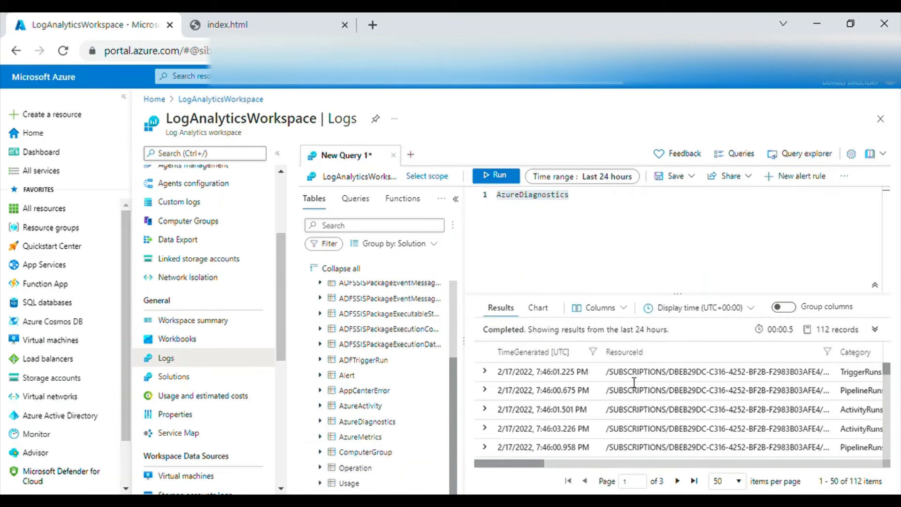
left_click_drag(539, 471, 670, 476)
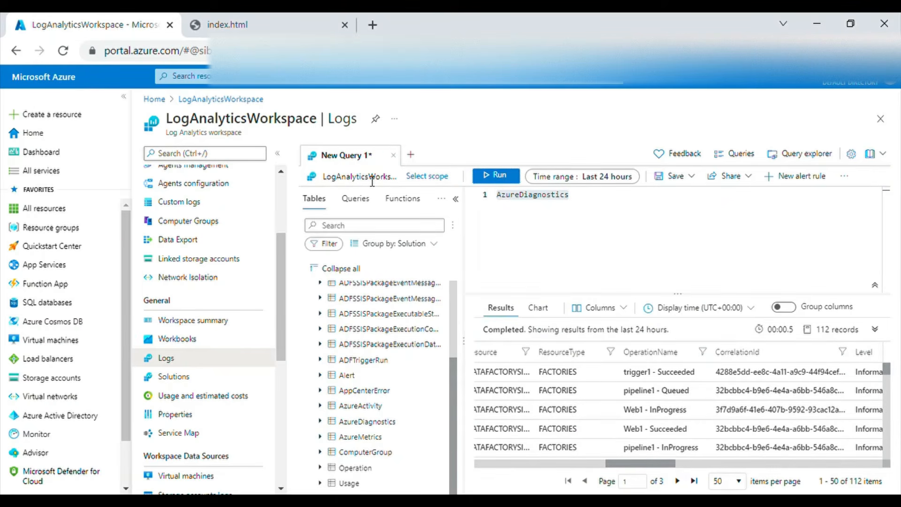
left_click_drag(644, 469, 508, 471)
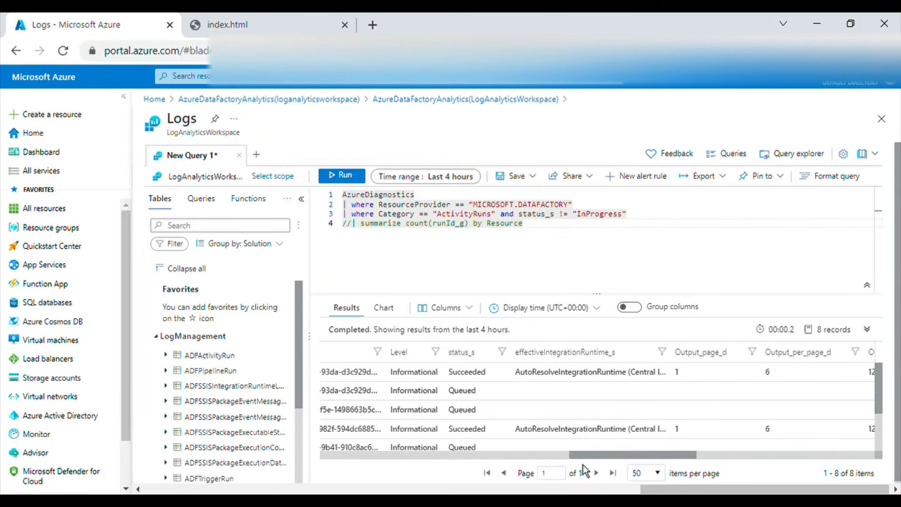
Step: Expand the first record of the activity runs query and examine its fields, including TimeGenerated, ResourceId and Category
left_click_drag(585, 464, 319, 464)
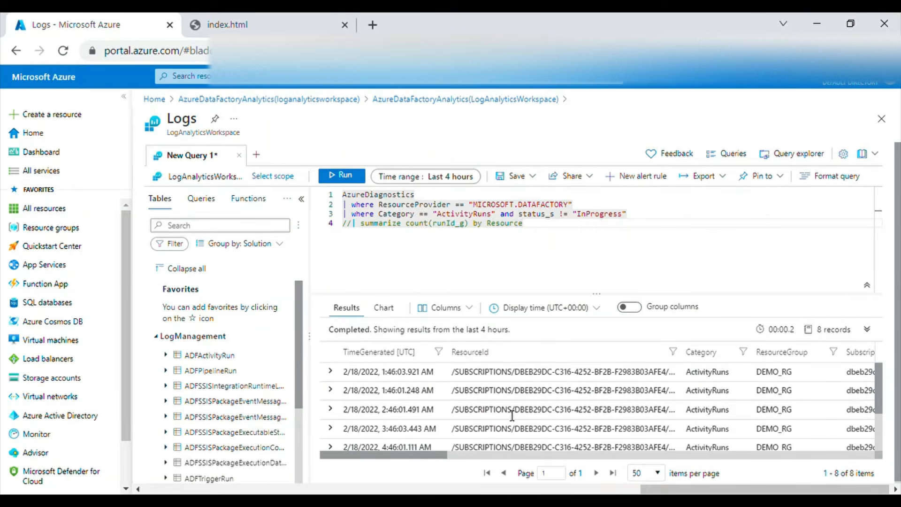
left_click(331, 371)
scroll(502, 404, "down", 2)
scroll(503, 404, "down", 1)
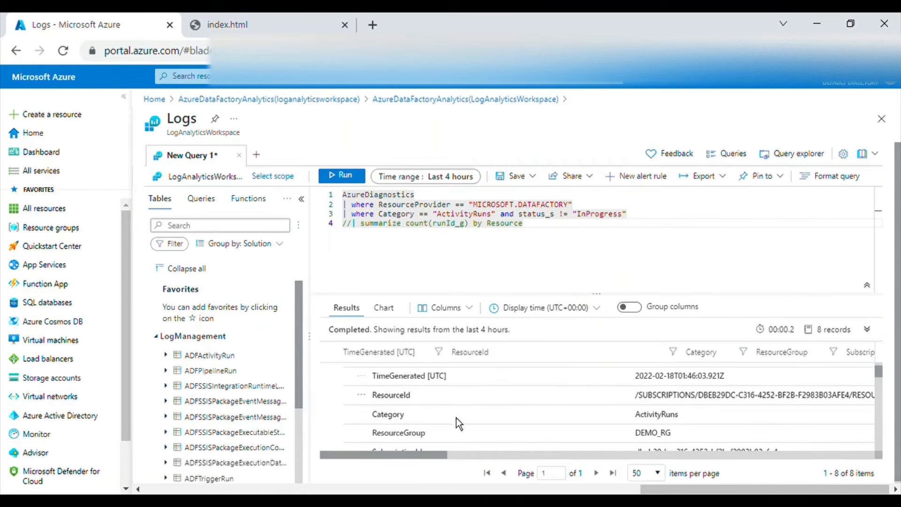
scroll(456, 417, "up", 3)
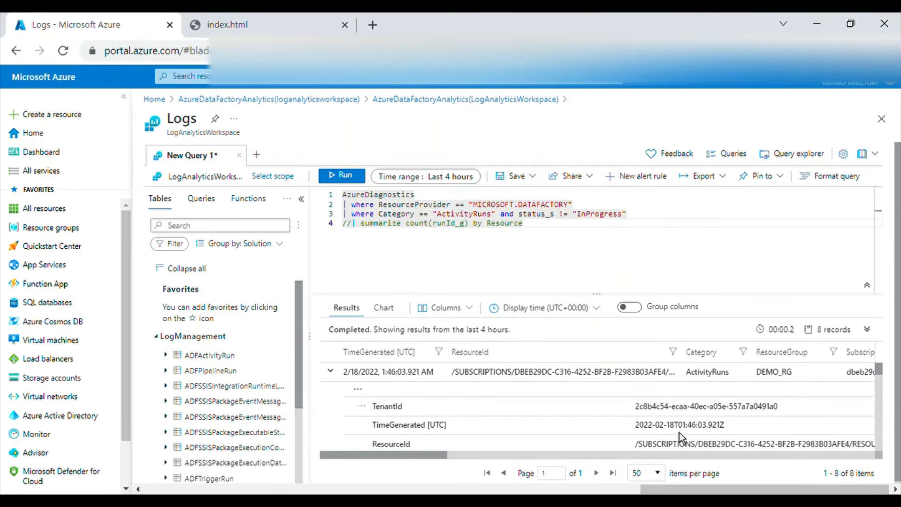
scroll(514, 410, "down", 2)
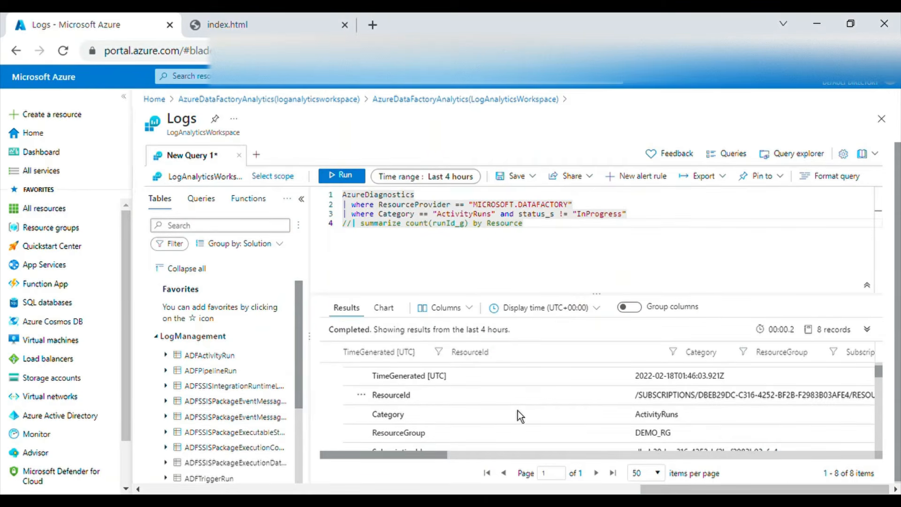
scroll(517, 410, "down", 1)
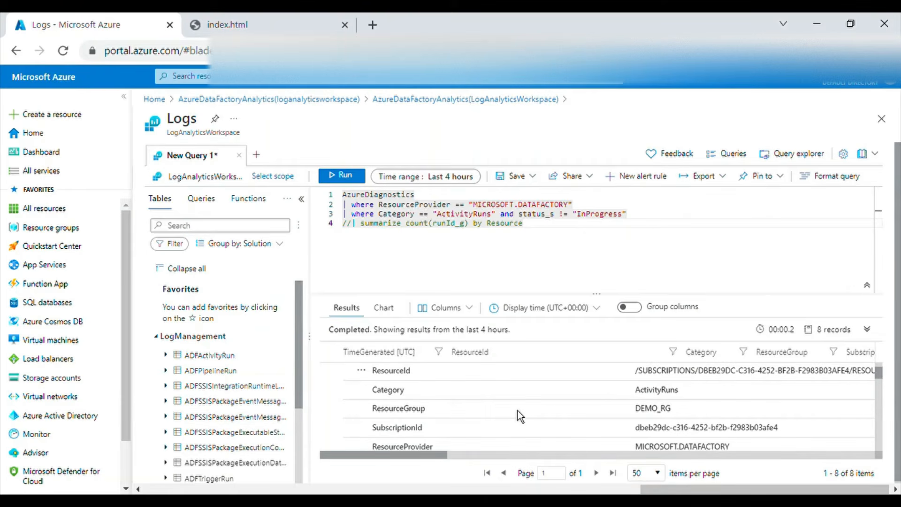
double_click(386, 389)
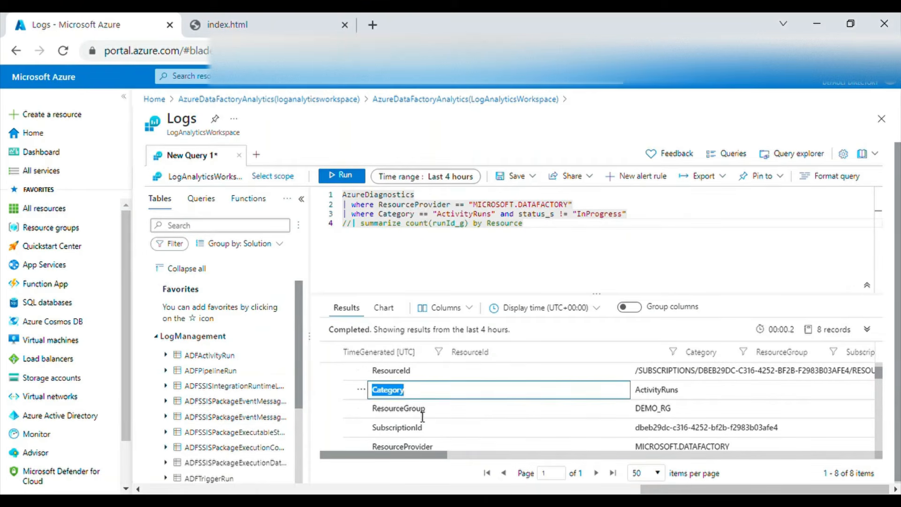
Step: Add a project line below the commented summarize line that returns the OperationName column from the expanded record
scroll(522, 421, "down", 4)
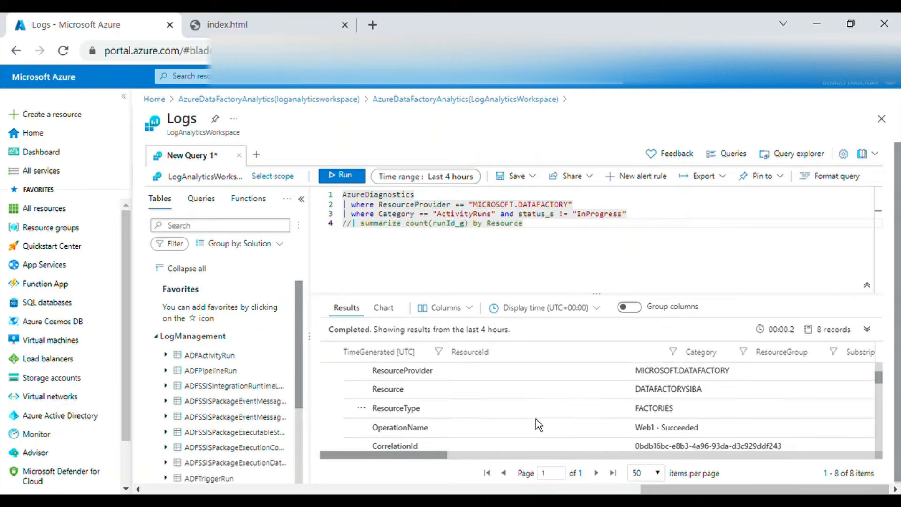
scroll(536, 418, "down", 1)
double_click(403, 406)
key("ctrl+c")
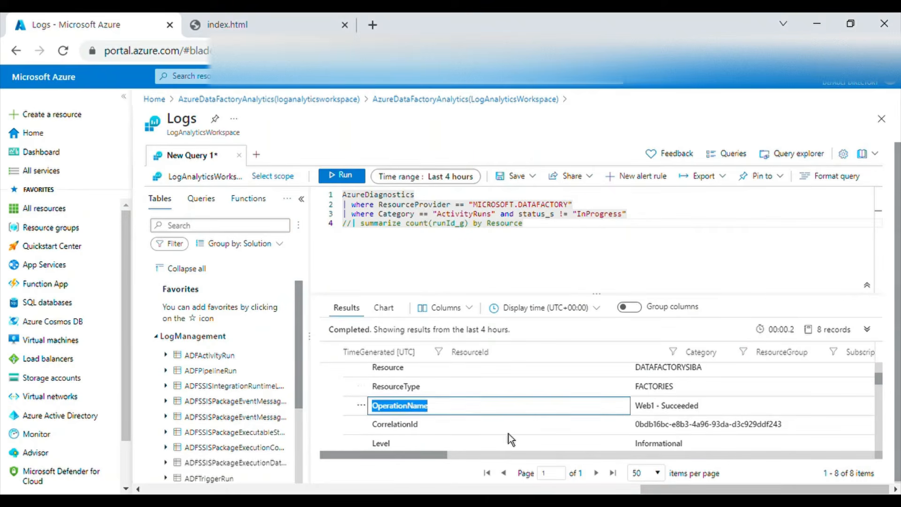
left_click(545, 235)
key("Return")
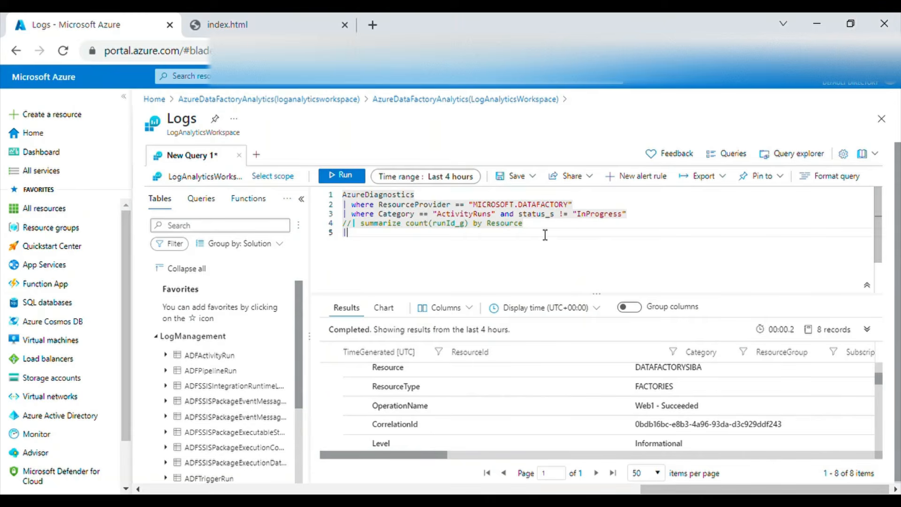
type("| project")
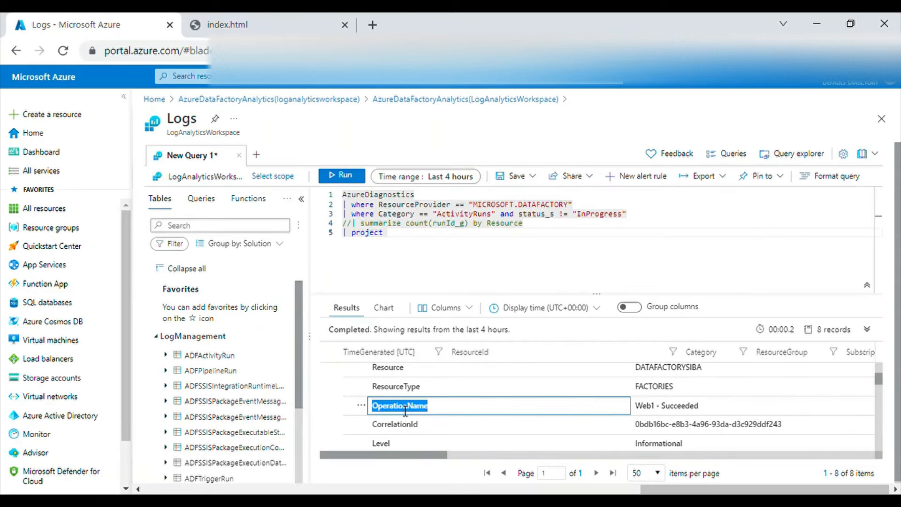
left_click(416, 235)
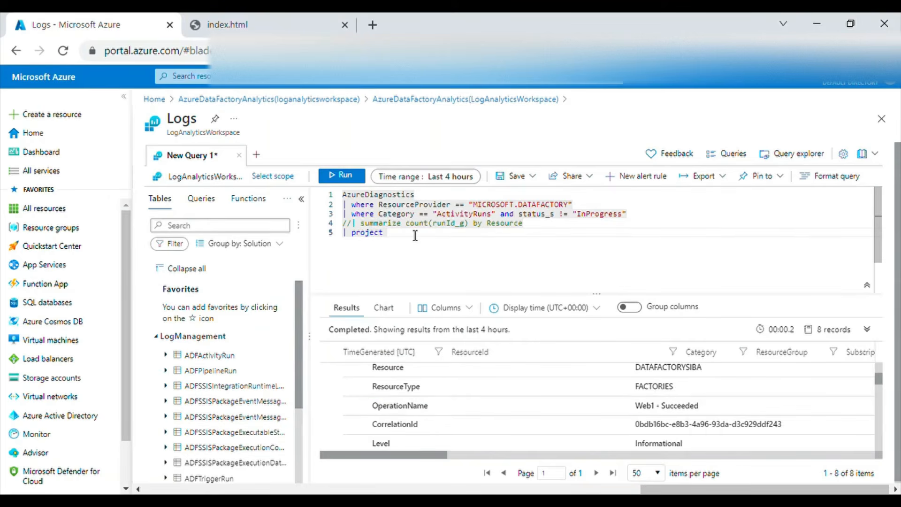
key("ctrl+v")
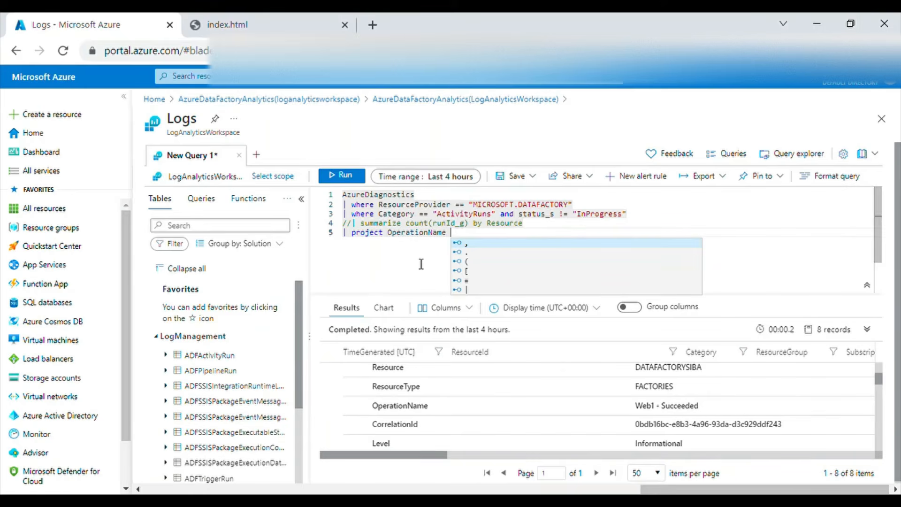
Step: Add the status_s column after OperationName in the project line, followed by a comma
scroll(653, 400, "down", 2)
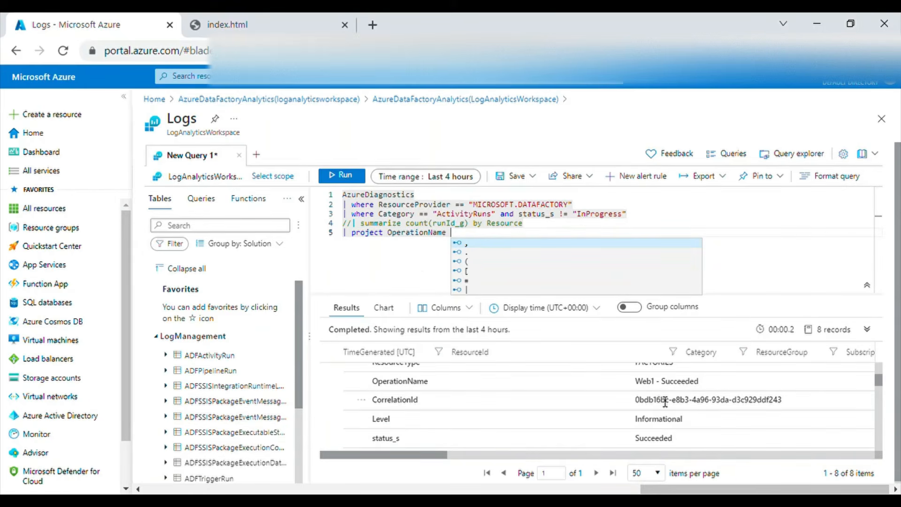
double_click(398, 415)
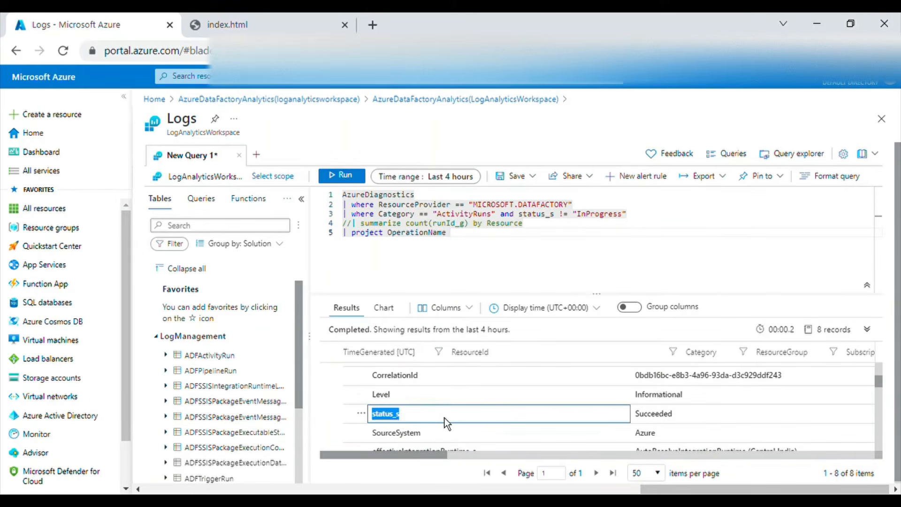
left_click(479, 240)
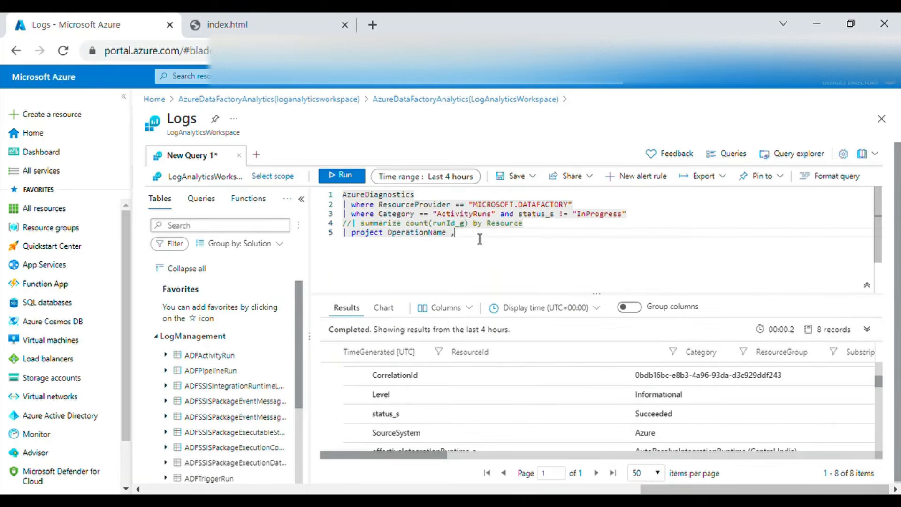
type("status_s,")
Step: Copy the TimeGenerated field name from the expanded record and insert it, followed by a comma, before OperationName in the project line
scroll(565, 410, "down", 3)
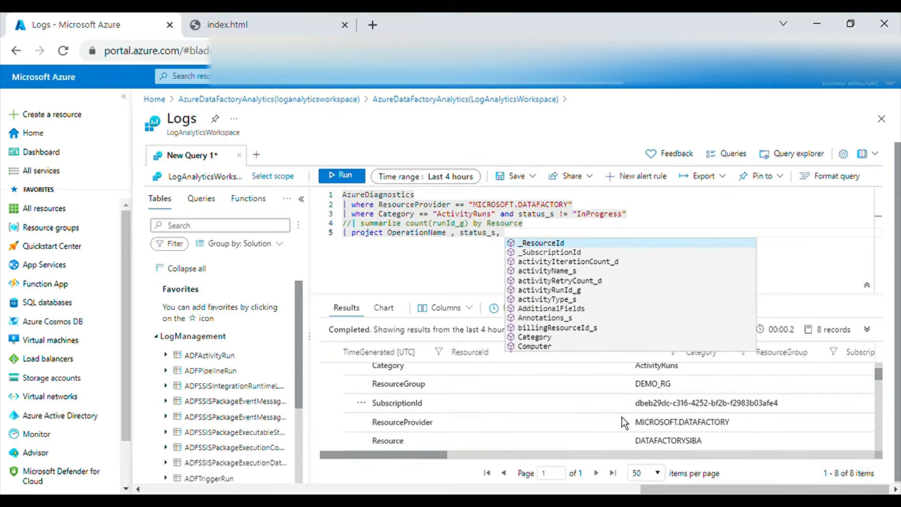
scroll(621, 417, "up", 3)
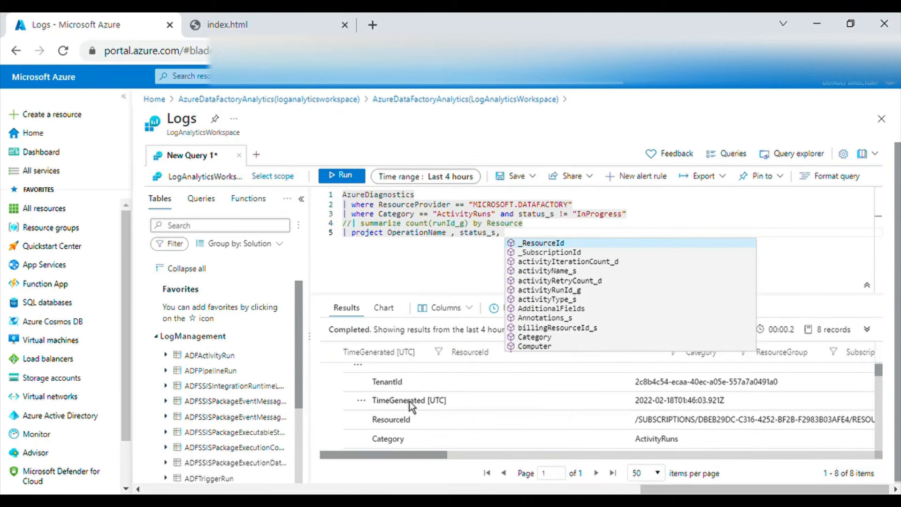
left_click(411, 405)
double_click(411, 405)
key("ctrl+c")
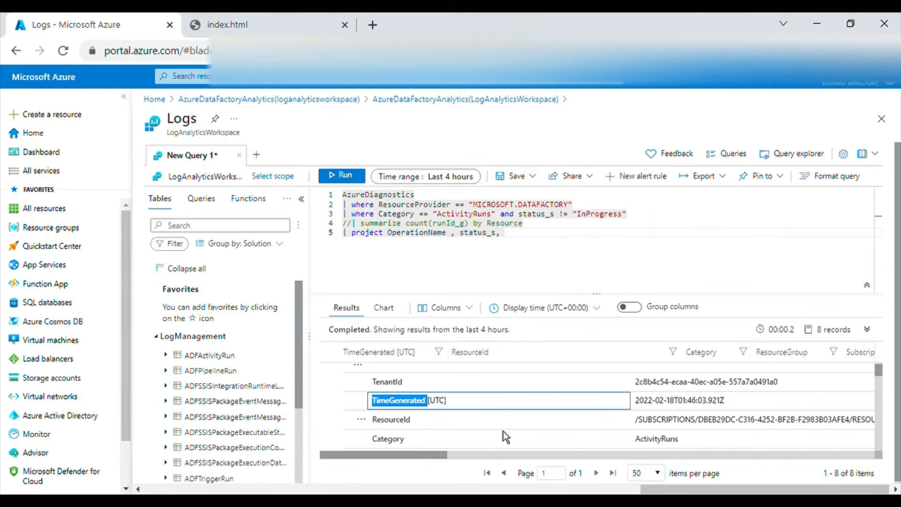
left_click(518, 237)
left_click(388, 235)
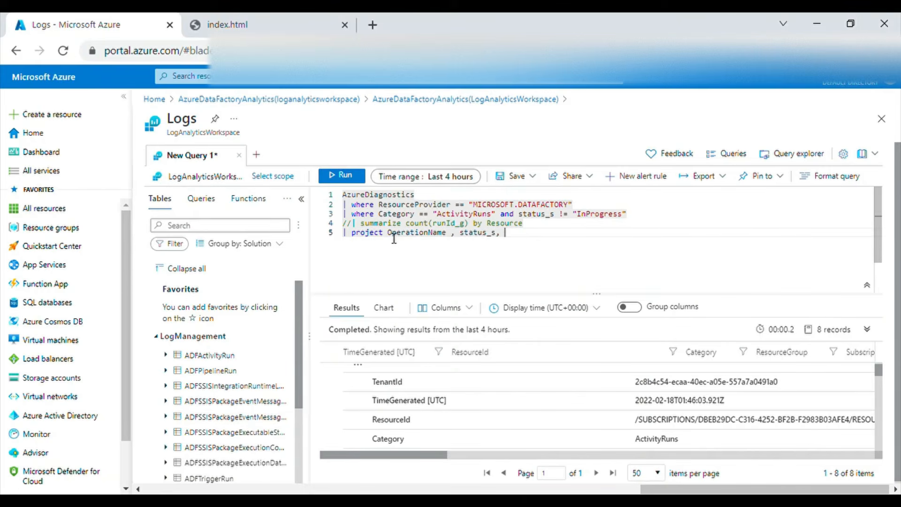
key("ctrl+v")
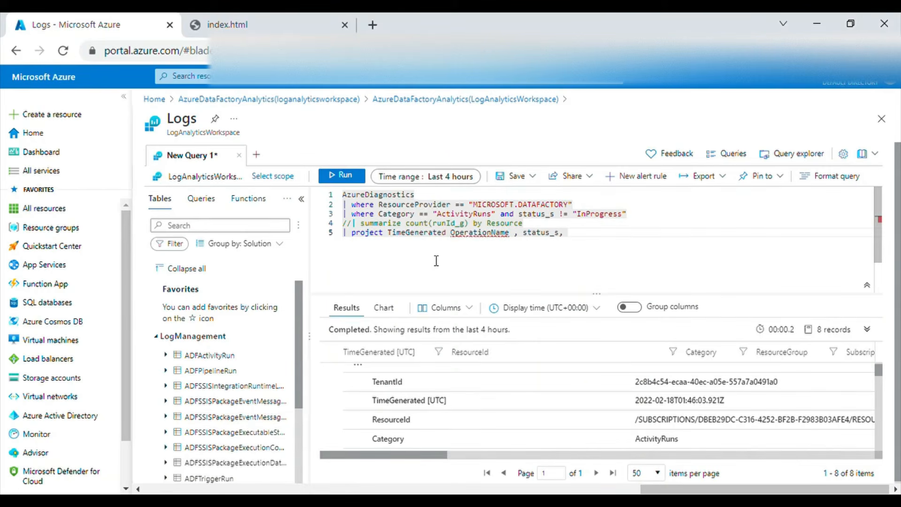
type(",")
left_click(425, 265)
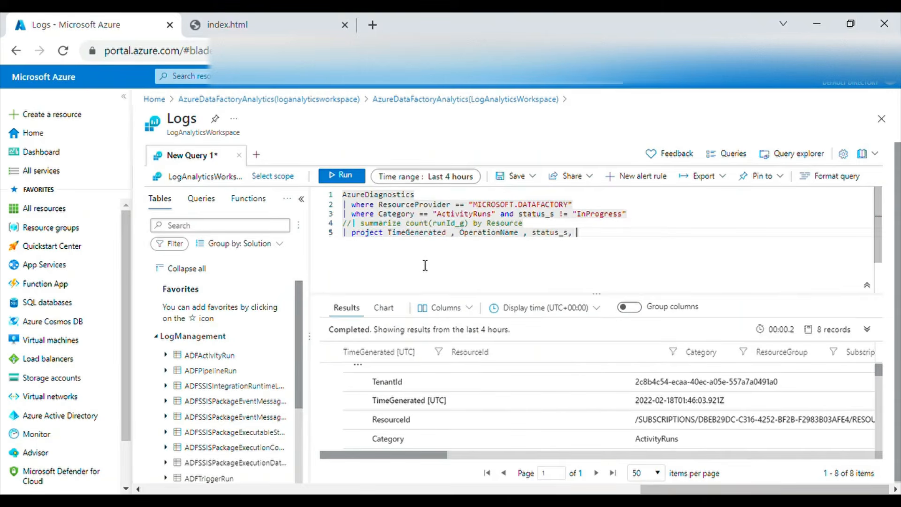
Step: Run the query, remove the trailing comma after status_s in the project line, and run it again
left_click(349, 178)
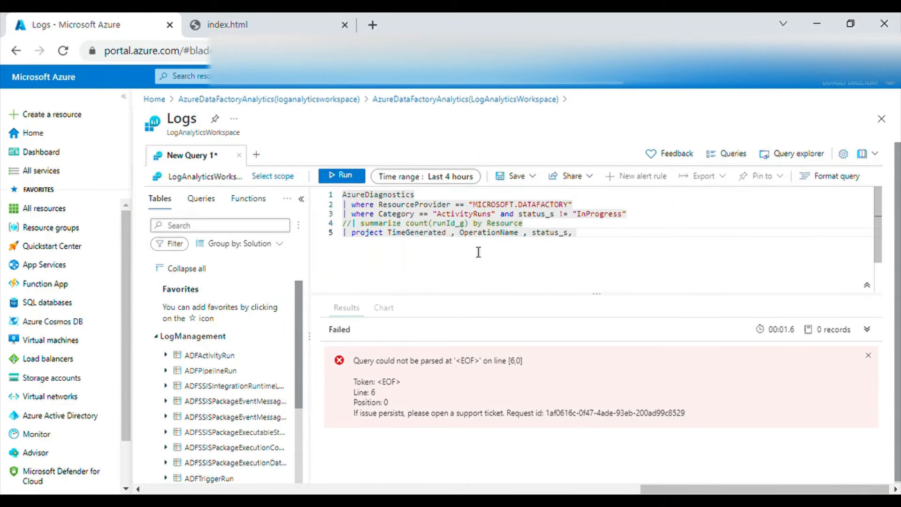
key("BackSpace")
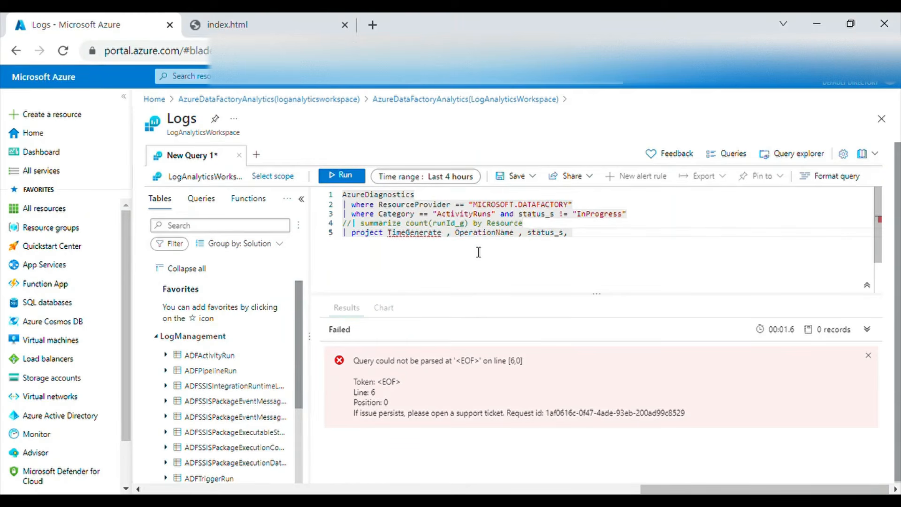
key("BackSpace")
type("e")
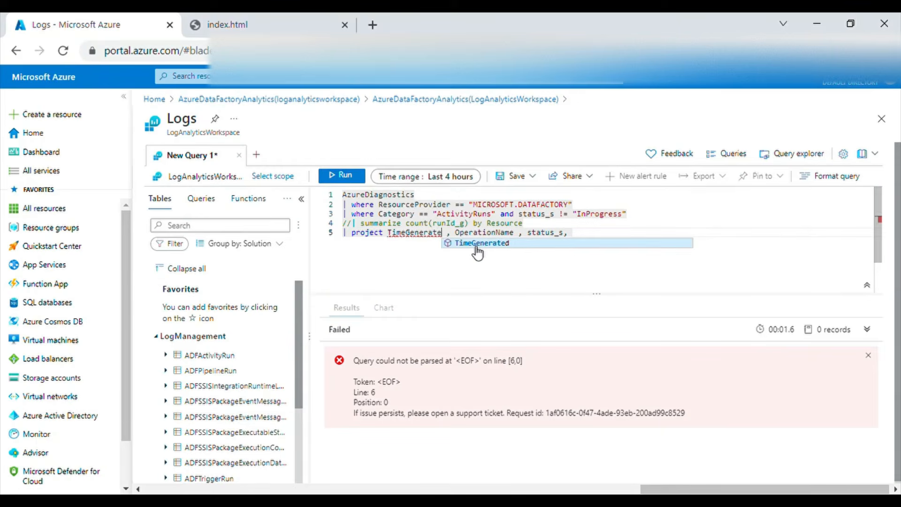
left_click(477, 249)
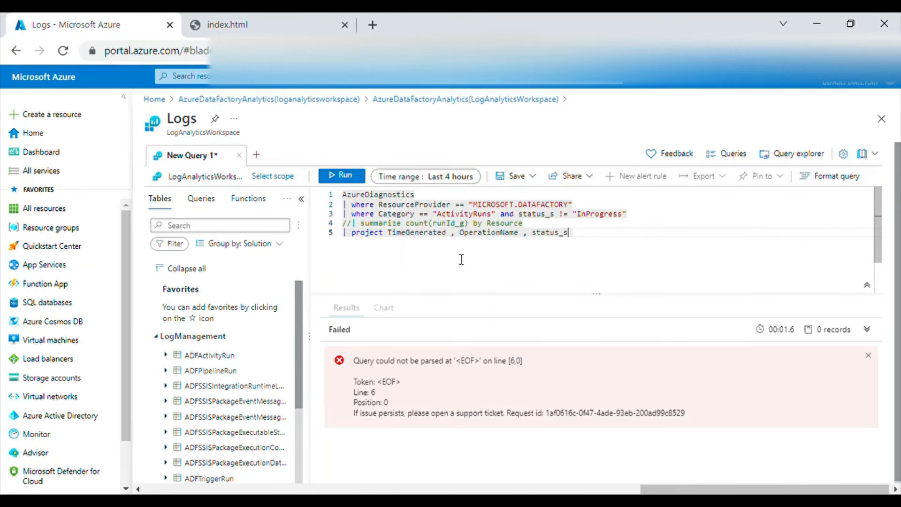
key("shift+Return")
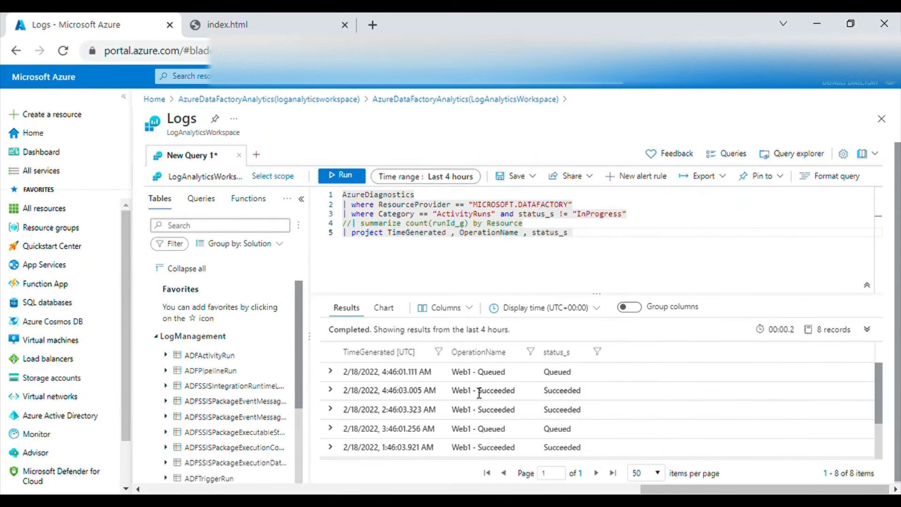
double_click(563, 377)
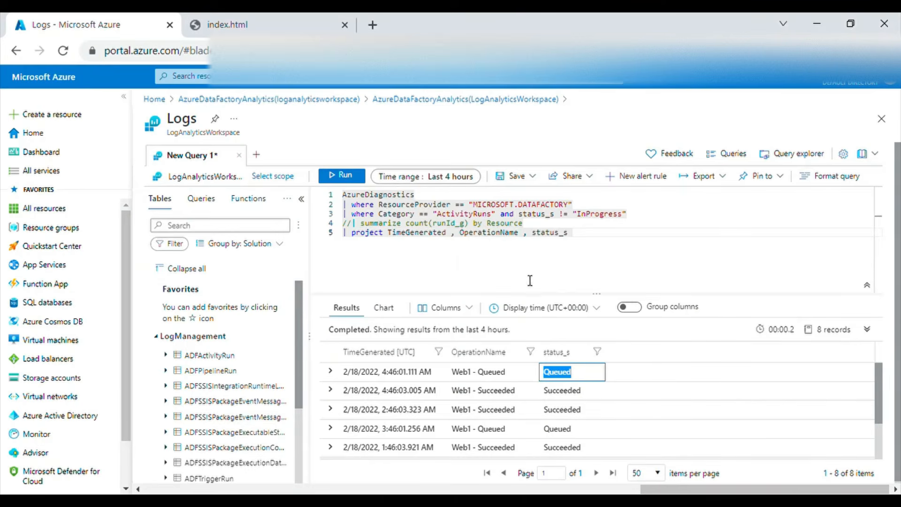
left_click(487, 233)
left_click_drag(568, 239, 344, 241)
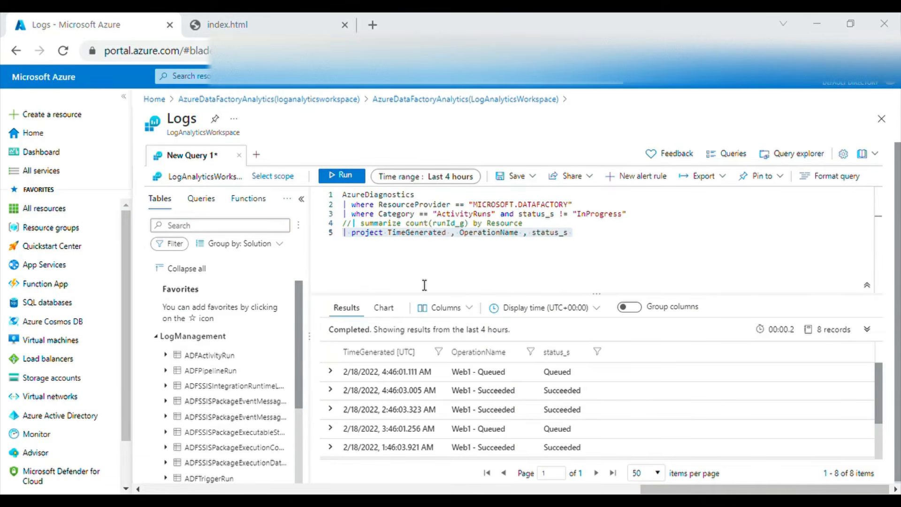
left_click(533, 278)
left_click(451, 294)
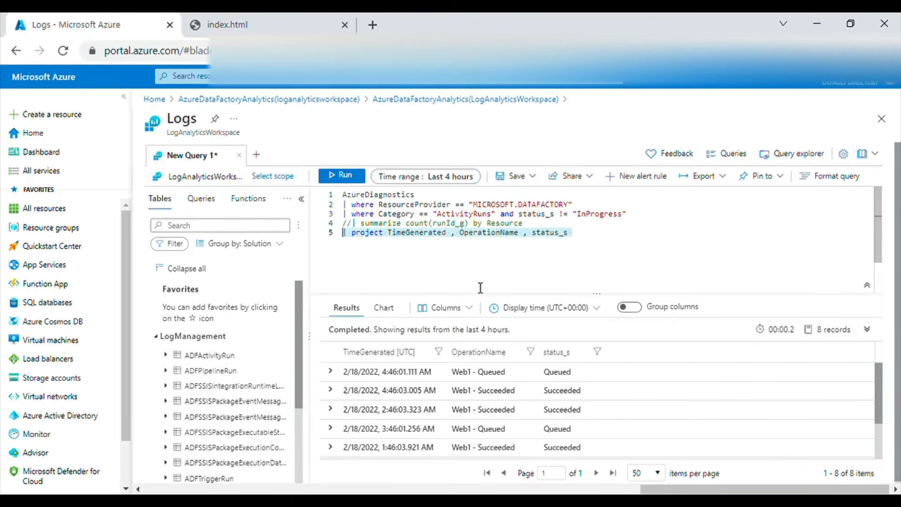
Step: Insert the lines "| order by OperationName desc" and "| extend SL=row_number()" between the commented summarize line and the project line
left_click(545, 225)
key("Return")
type("| order by OperationName desc | extend SL=row_number()")
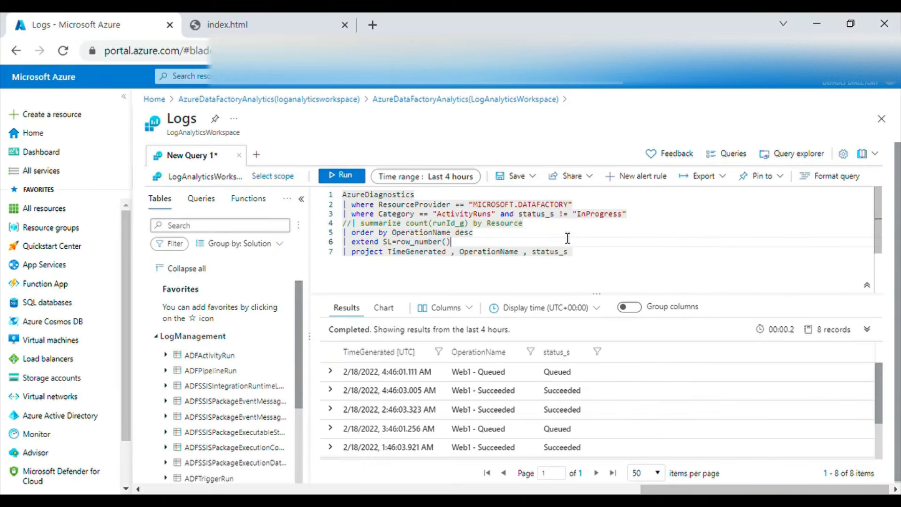
Step: Replace OperationName with TimeGenerated in the order by line, keeping the descending order
left_click(489, 257)
double_click(423, 254)
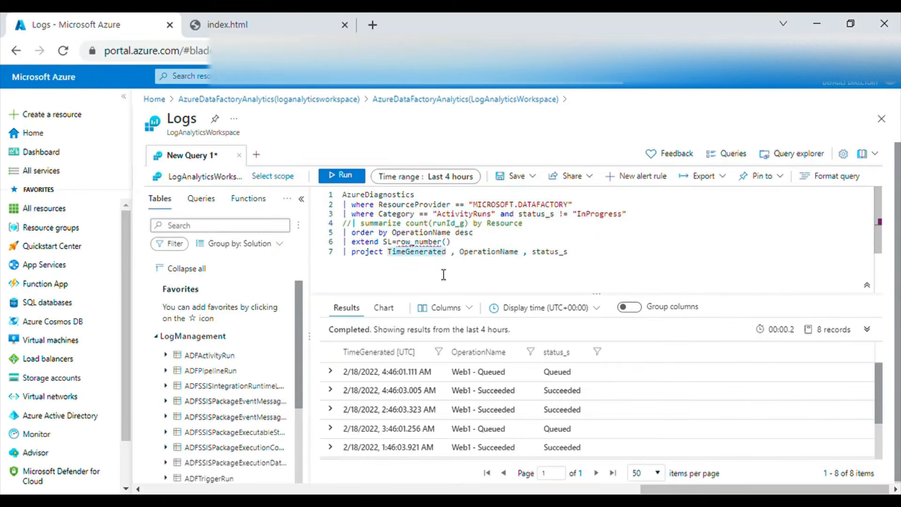
key("ctrl+c")
double_click(434, 233)
key("ctrl+v")
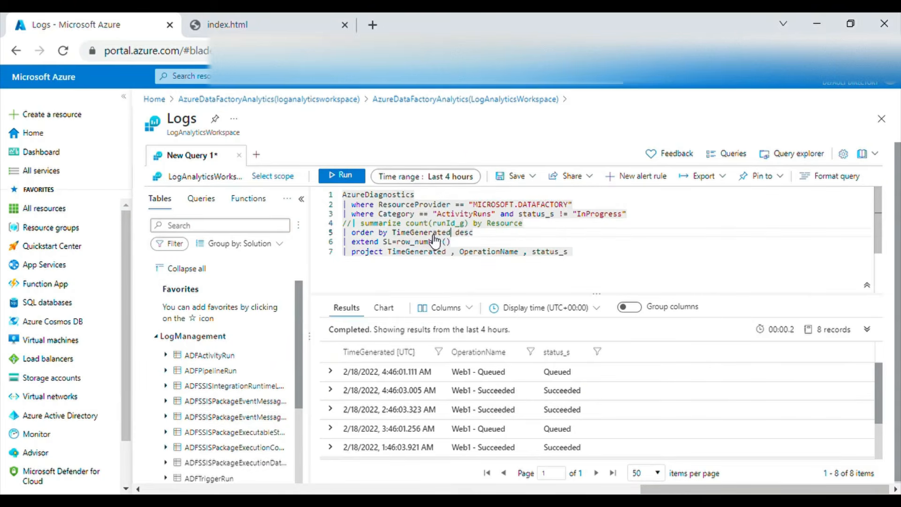
left_click_drag(486, 234, 343, 234)
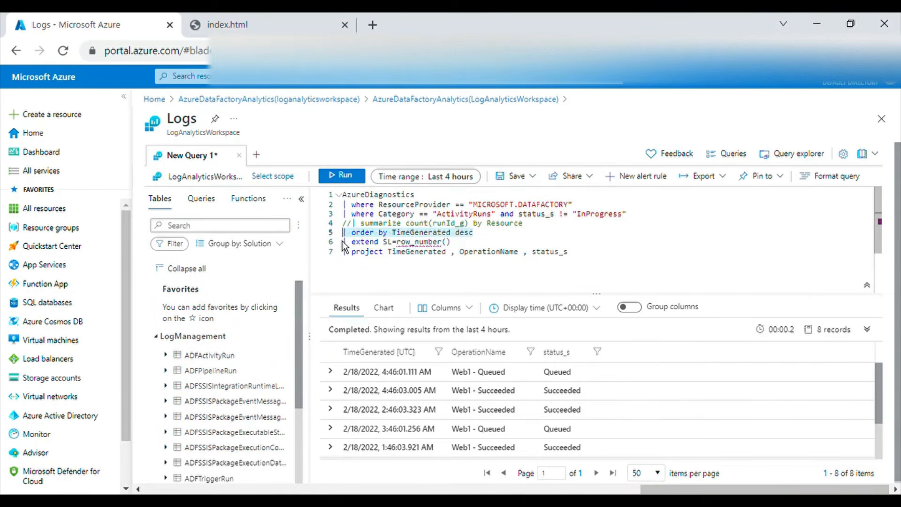
Step: Add SL as the first column of the project line, before TimeGenerated, and run the query
left_click(455, 244)
left_click(389, 252)
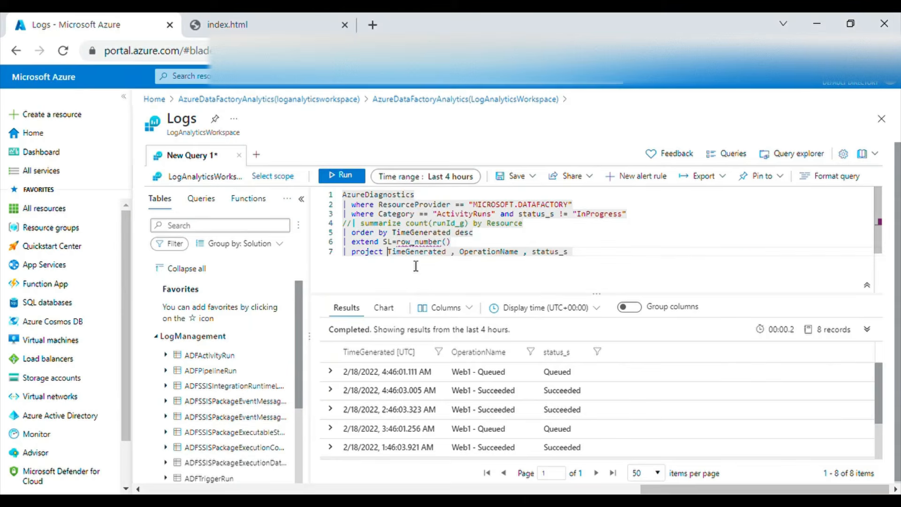
type("SL,")
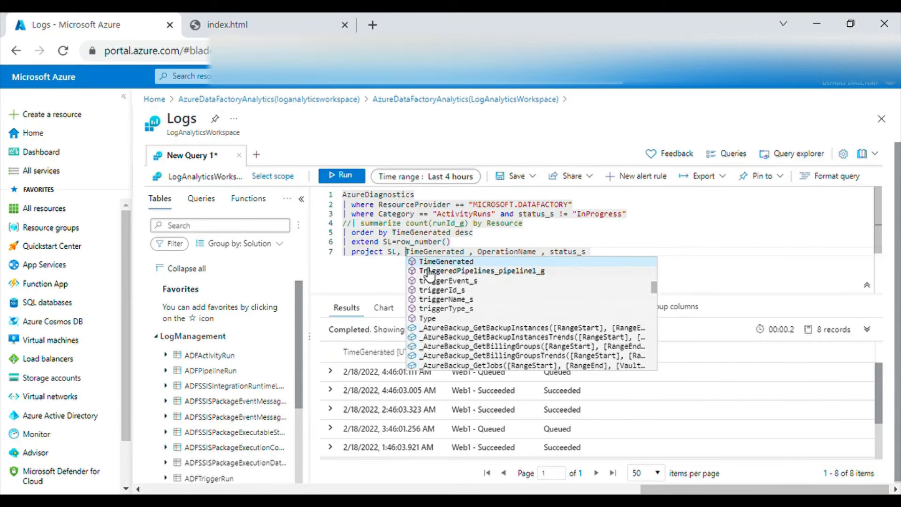
left_click(463, 254)
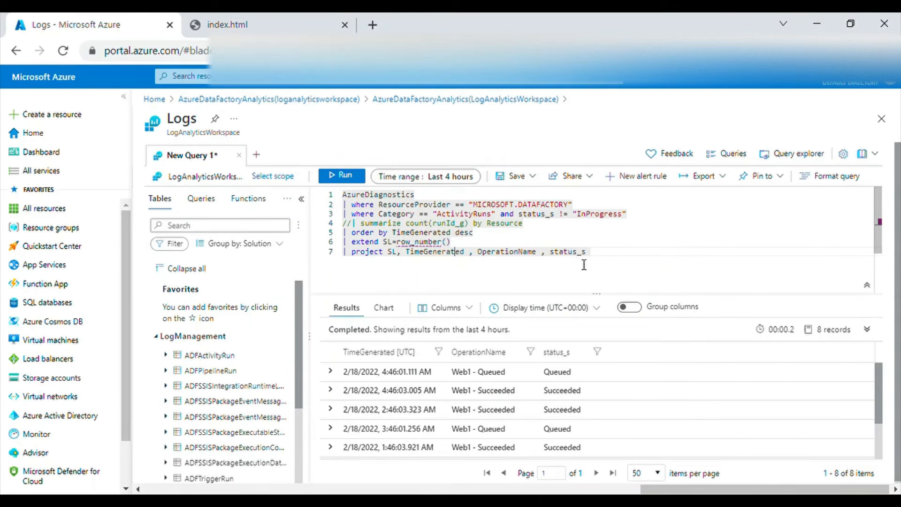
double_click(427, 246)
left_click(616, 260)
left_click(340, 177)
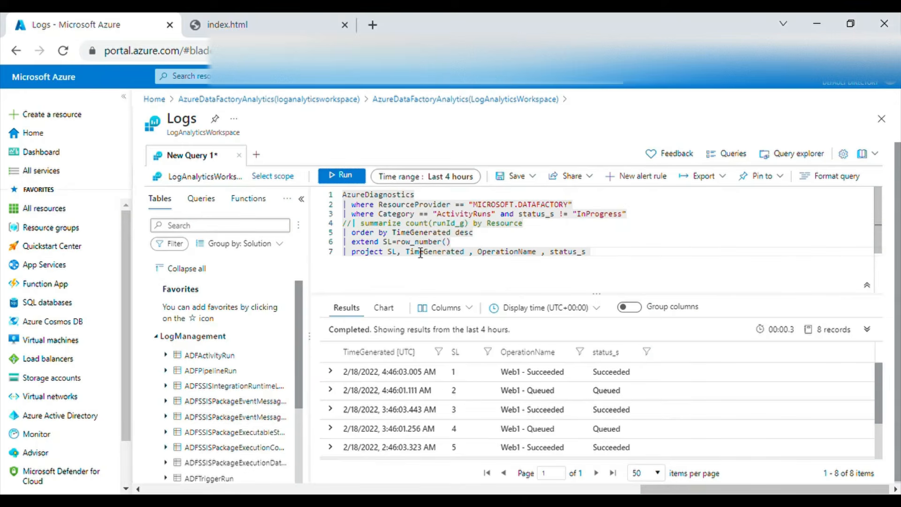
Step: Review the complete query against its results, especially the row_number() function and the SL column in the project line
scroll(485, 280, "down", 2)
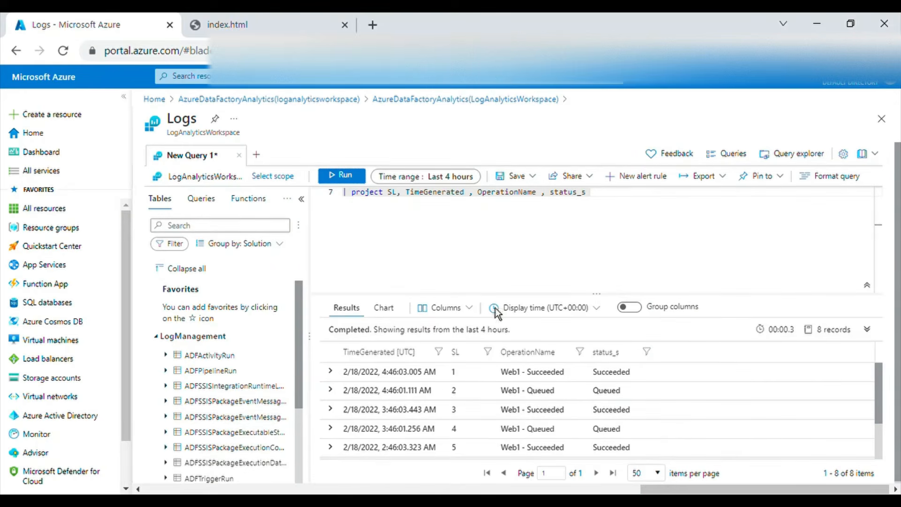
scroll(492, 260, "up", 2)
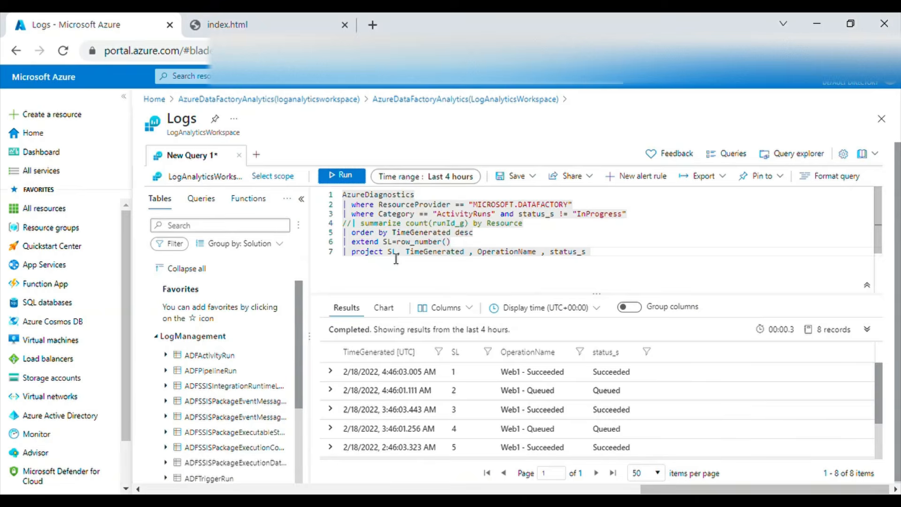
left_click_drag(387, 253, 405, 253)
left_click(427, 255)
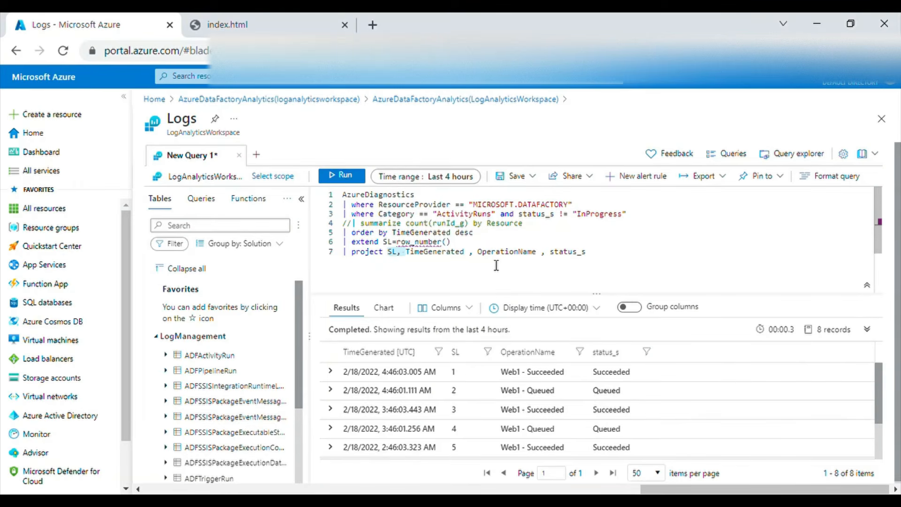
left_click(608, 257)
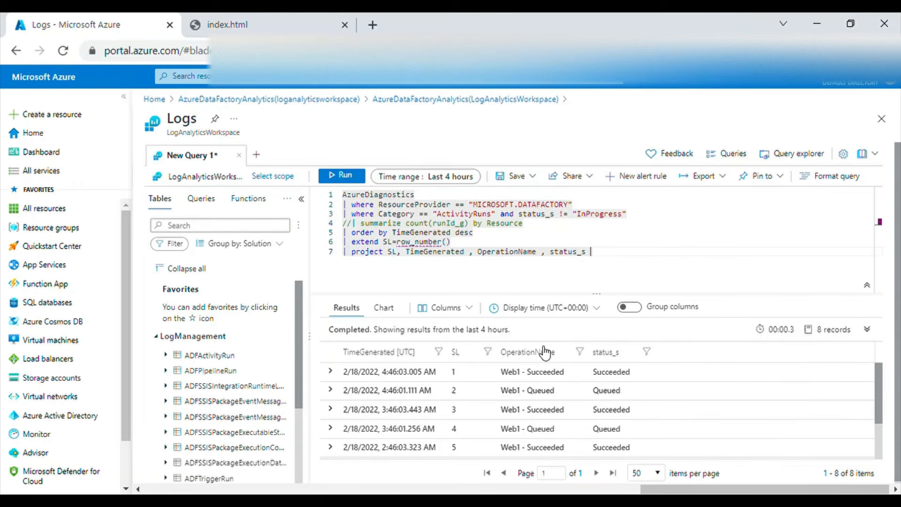
left_click_drag(587, 254, 335, 194)
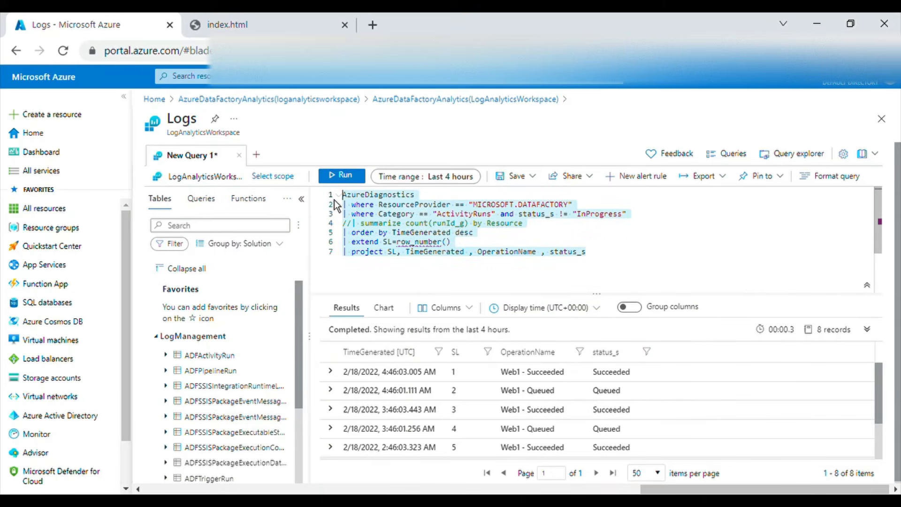
left_click(426, 263)
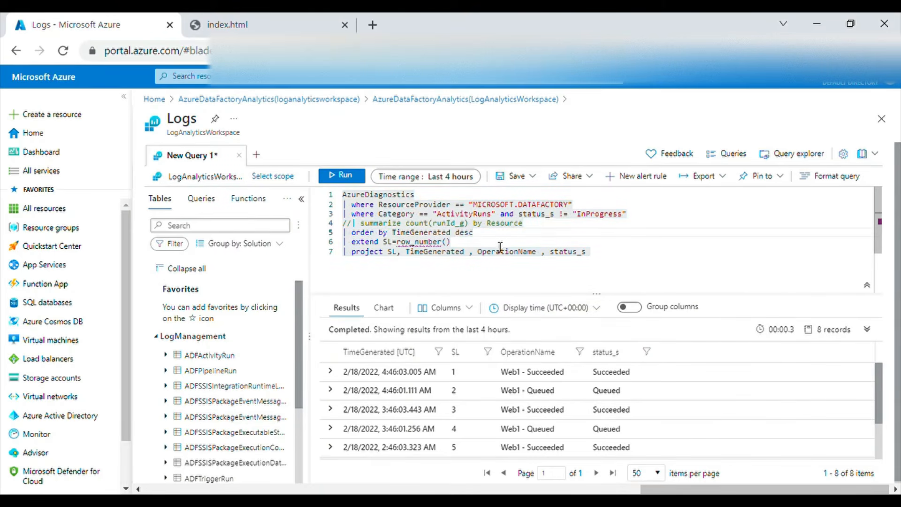
double_click(422, 245)
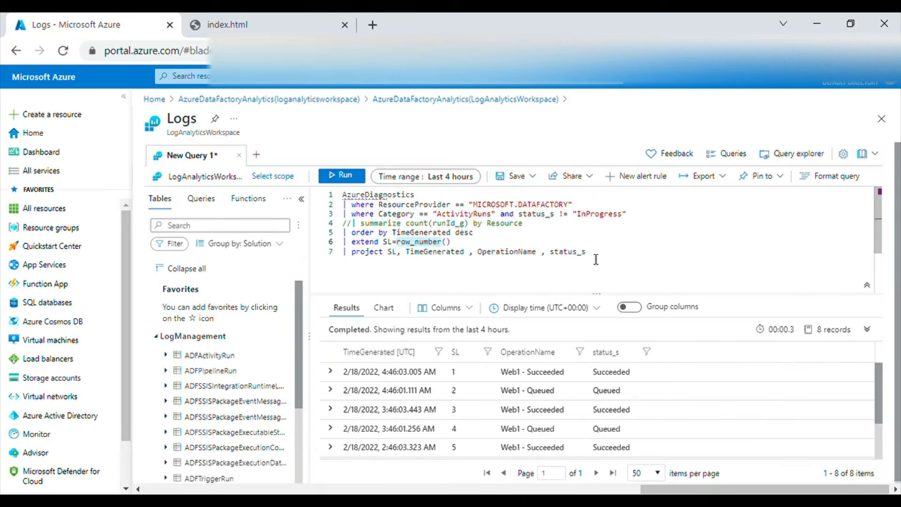
left_click_drag(595, 259, 339, 194)
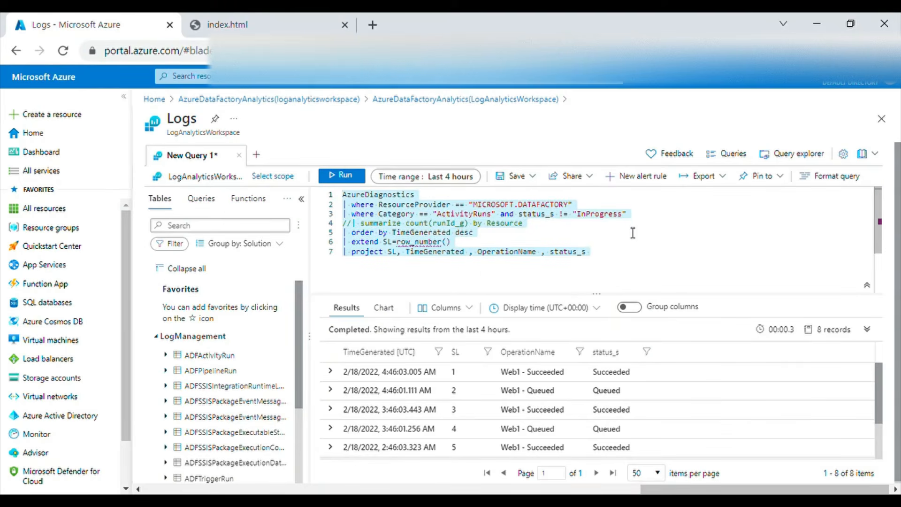
Step: Pin the query to a new private Azure dashboard named First Dashboard
left_click(595, 179)
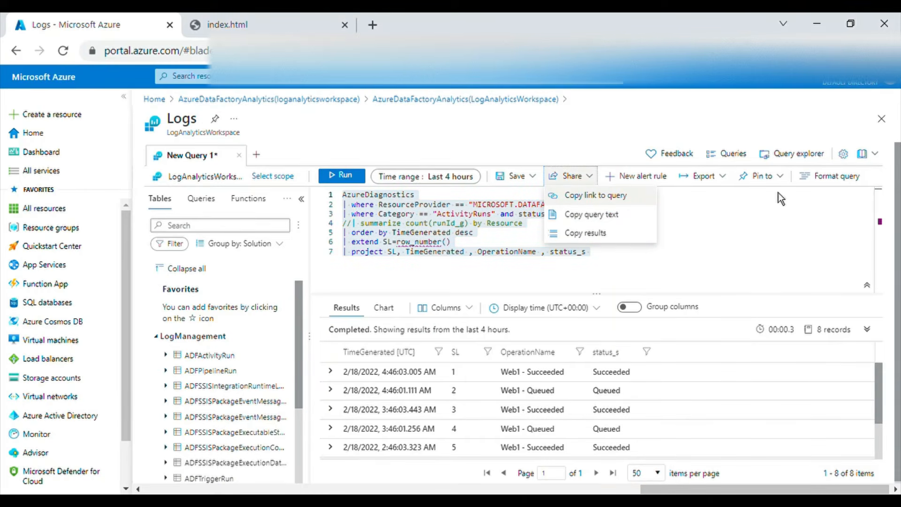
left_click(783, 177)
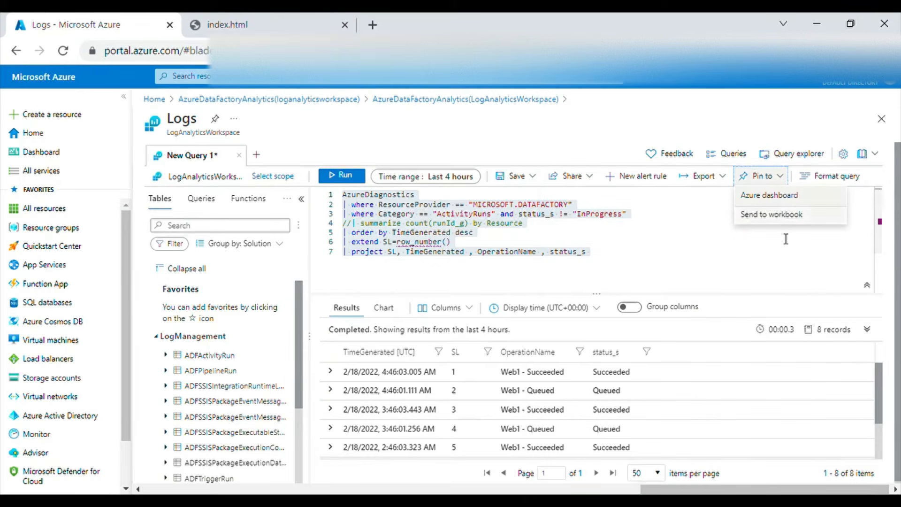
left_click(770, 201)
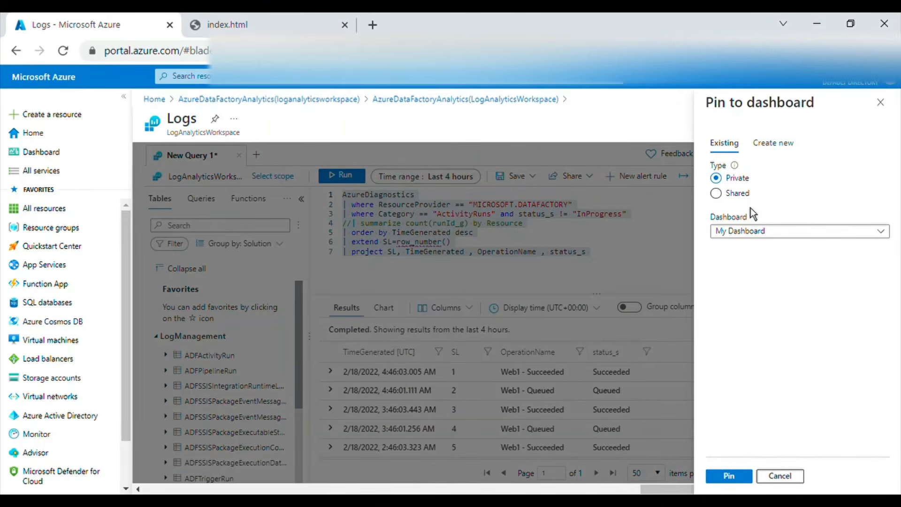
left_click(771, 147)
left_click(766, 236)
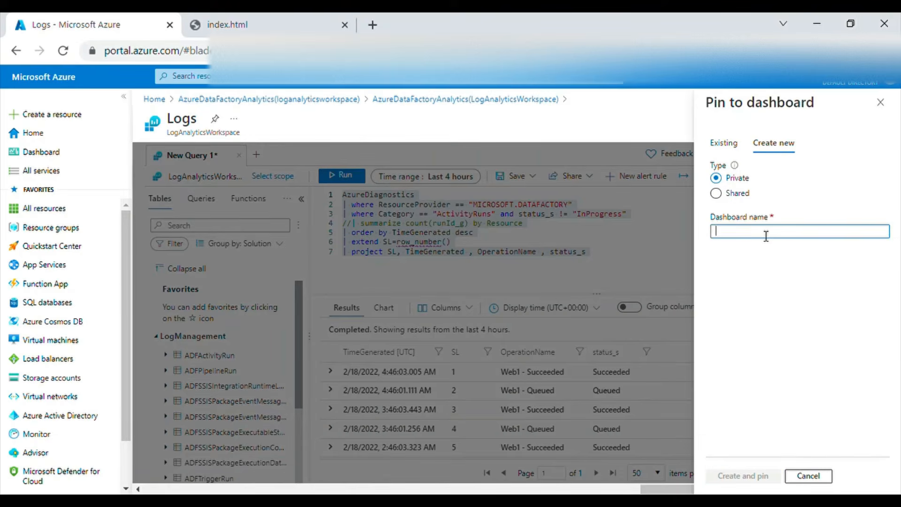
type("First Dashboard")
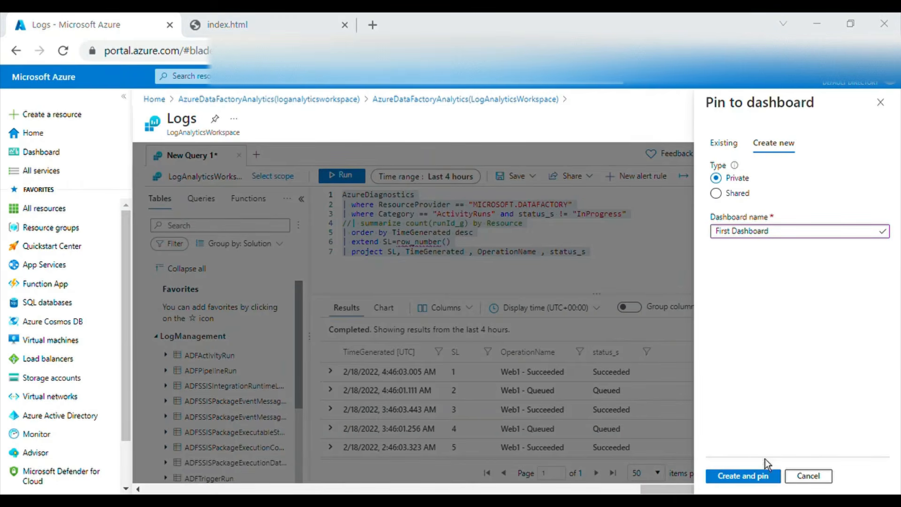
left_click(749, 477)
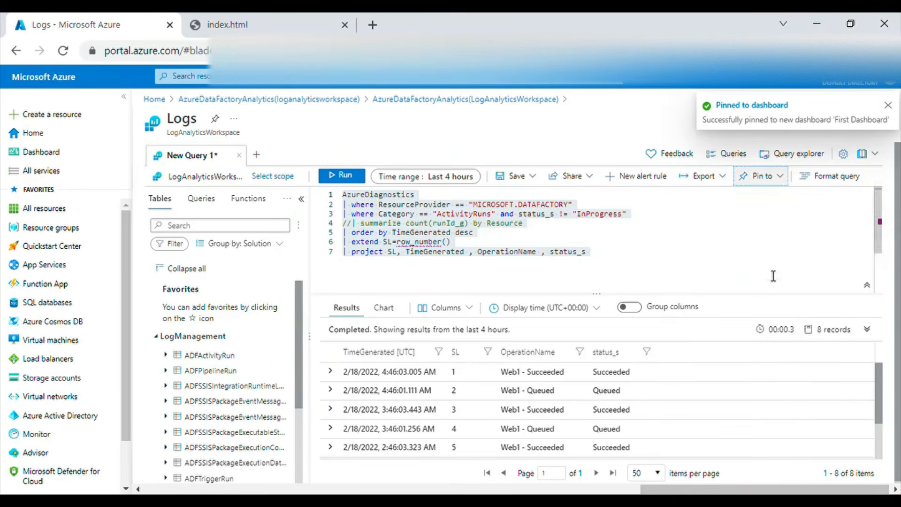
Step: Open the newly pinned First Dashboard, discarding the unsaved query edits, and enlarge its Analytics tile in width and height, saving the layout
left_click(755, 109)
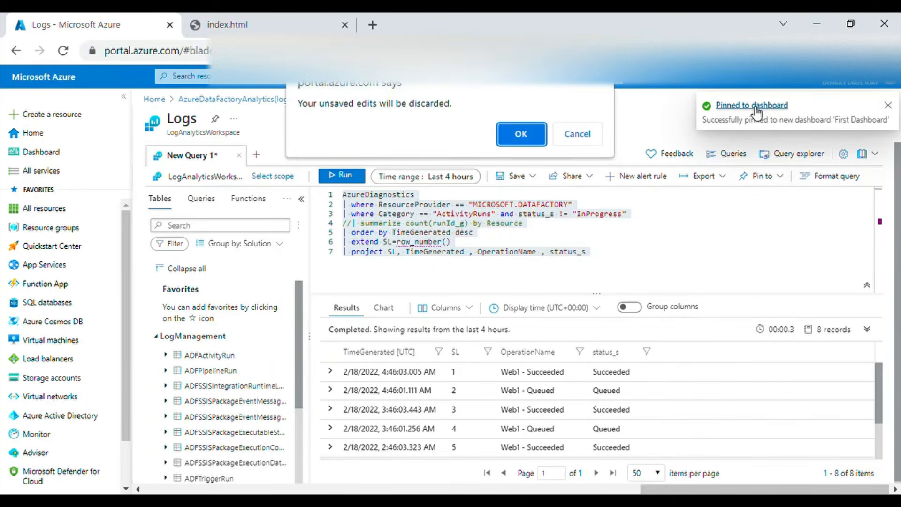
left_click(533, 142)
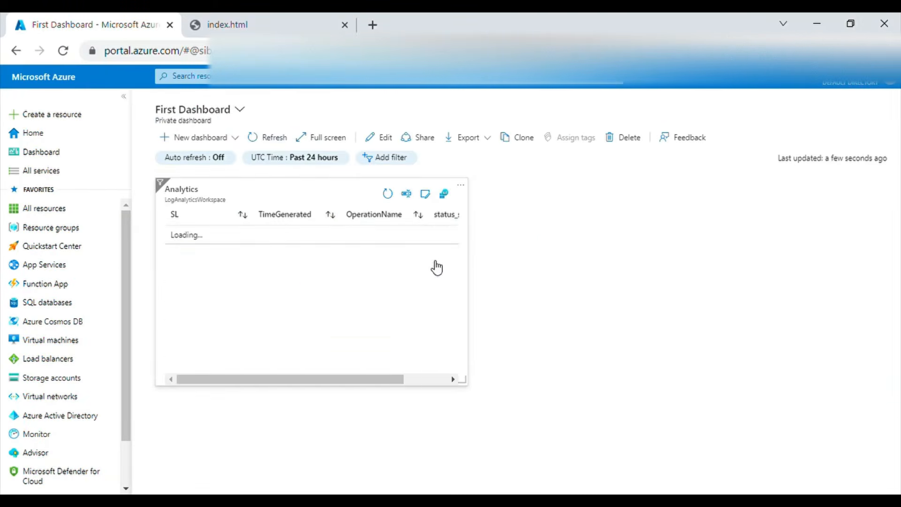
left_click_drag(469, 388, 596, 450)
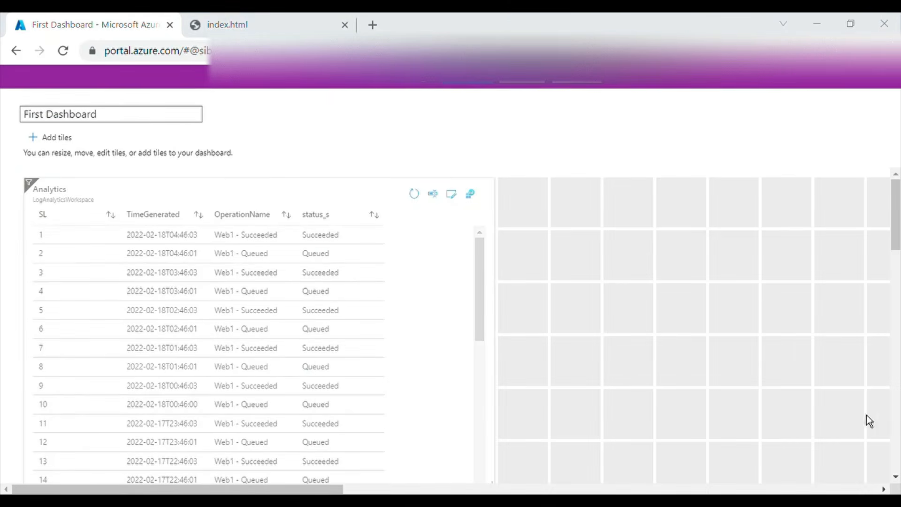
left_click(524, 84)
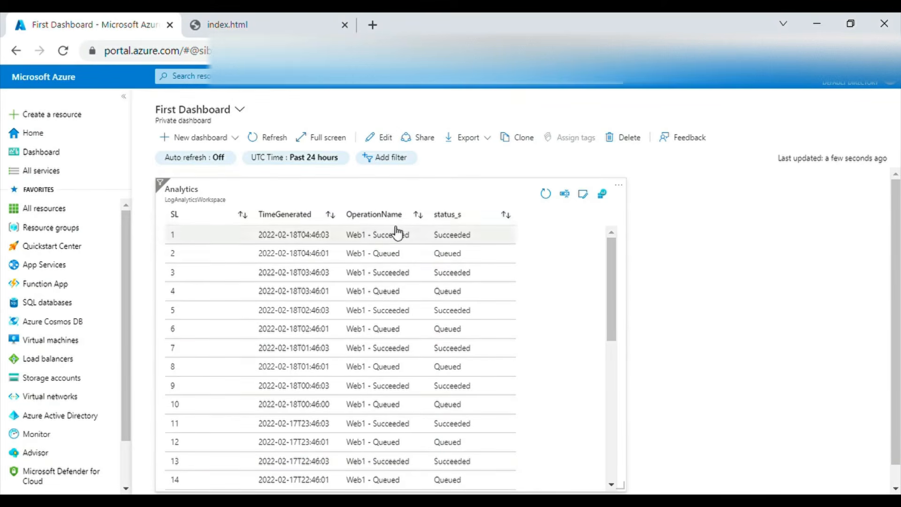
scroll(563, 384, "down", 1)
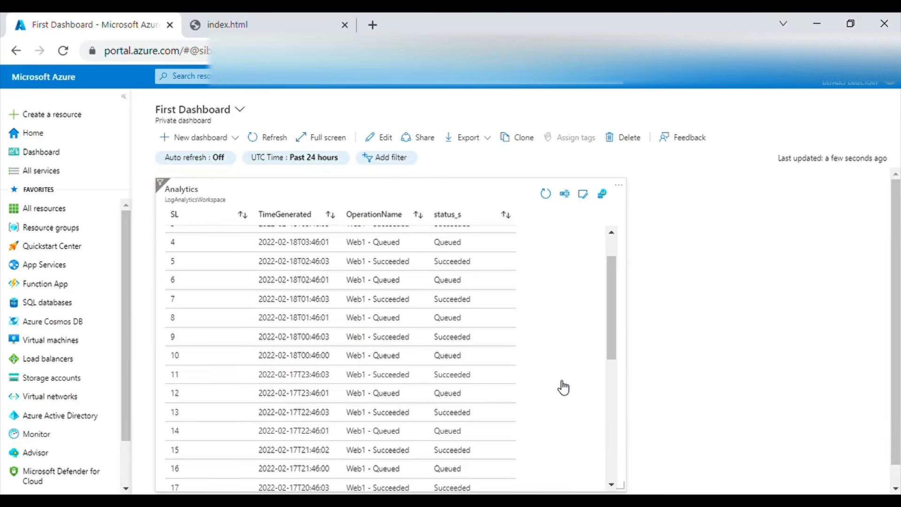
scroll(603, 312, "up", 1)
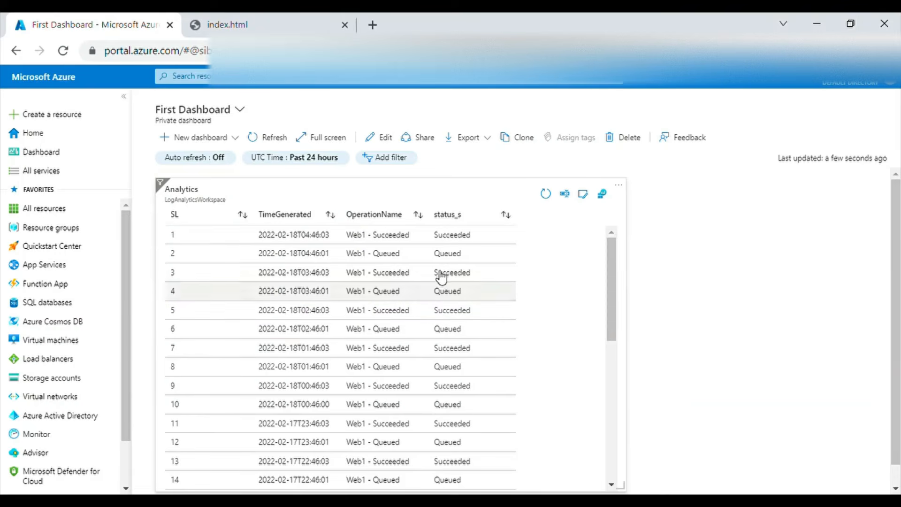
Step: Open the query behind the Analytics tile, review its full text, and apply it to the tile
left_click(600, 195)
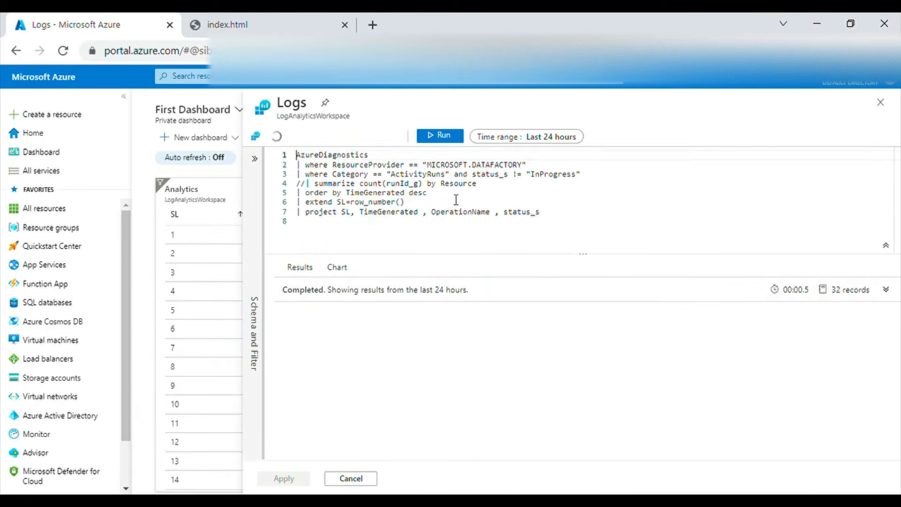
left_click_drag(553, 217, 296, 154)
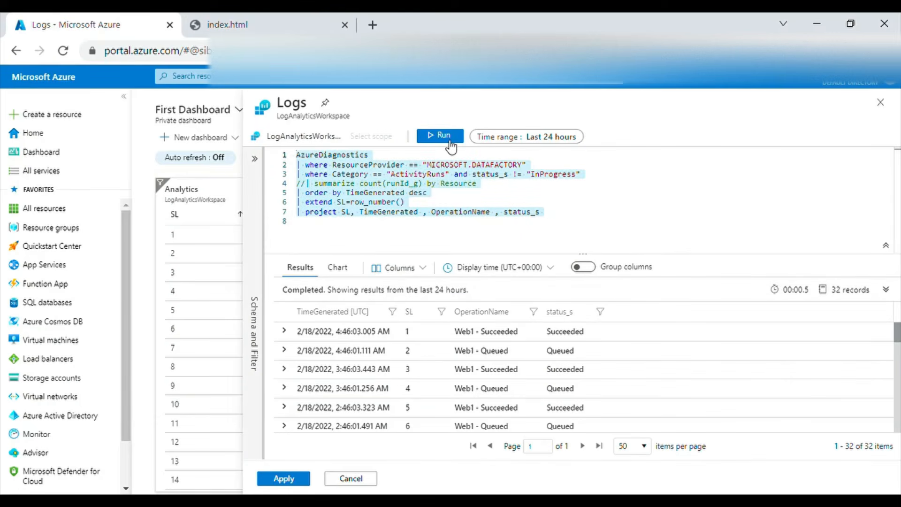
left_click(284, 478)
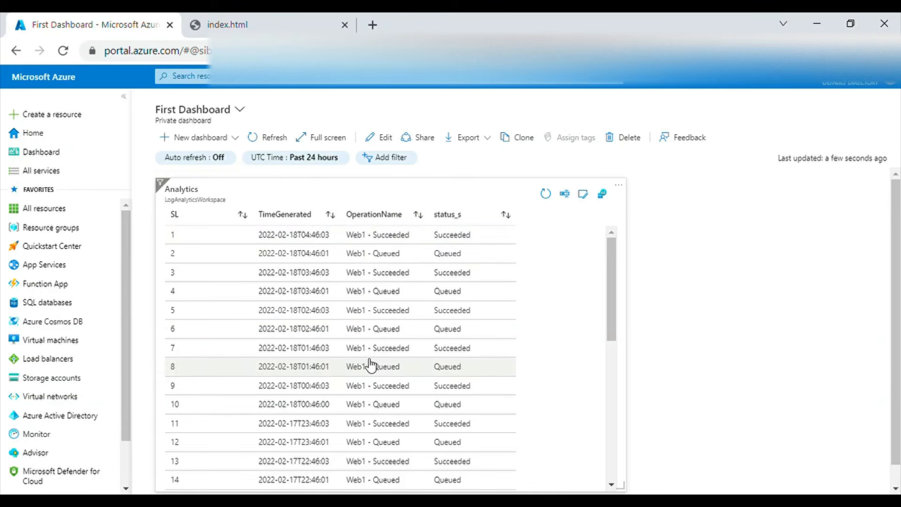
Step: Check the rows listed in the Analytics tile and reopen its query for editing
scroll(368, 368, "down", 3)
scroll(369, 372, "down", 10)
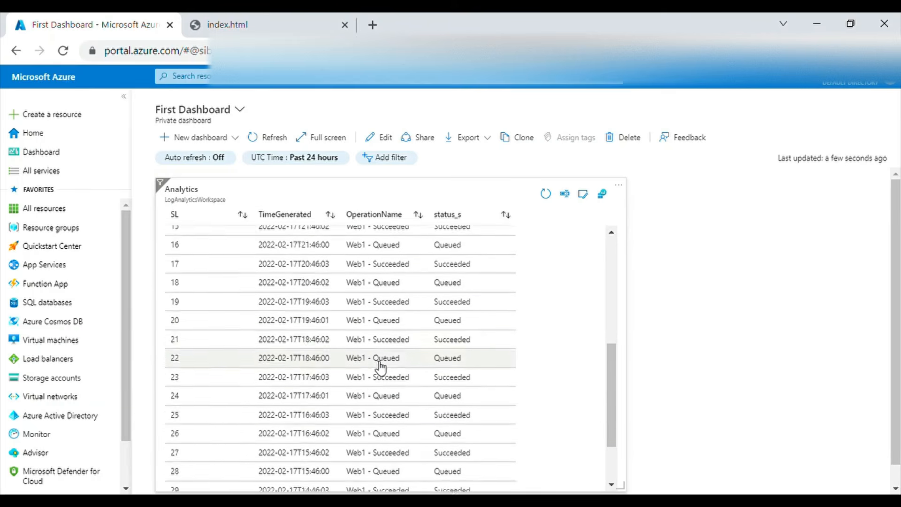
scroll(386, 365, "up", 10)
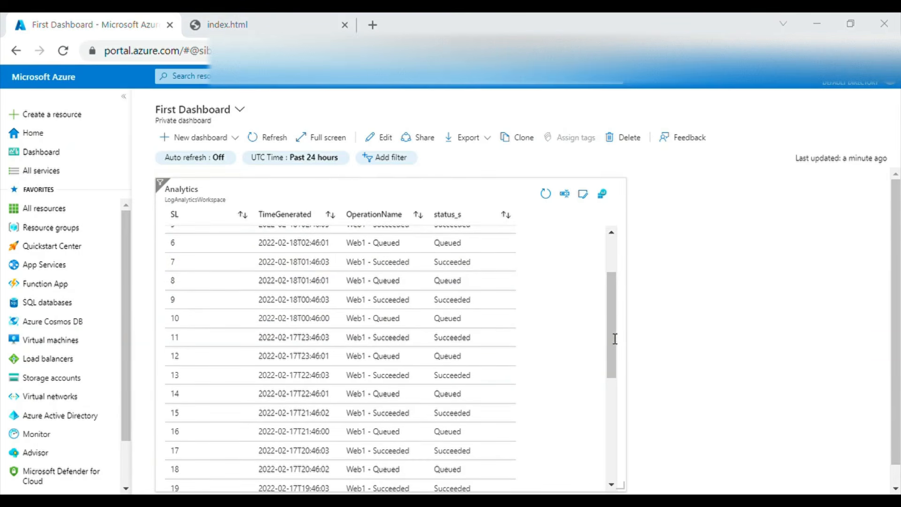
scroll(322, 308, "up", 4)
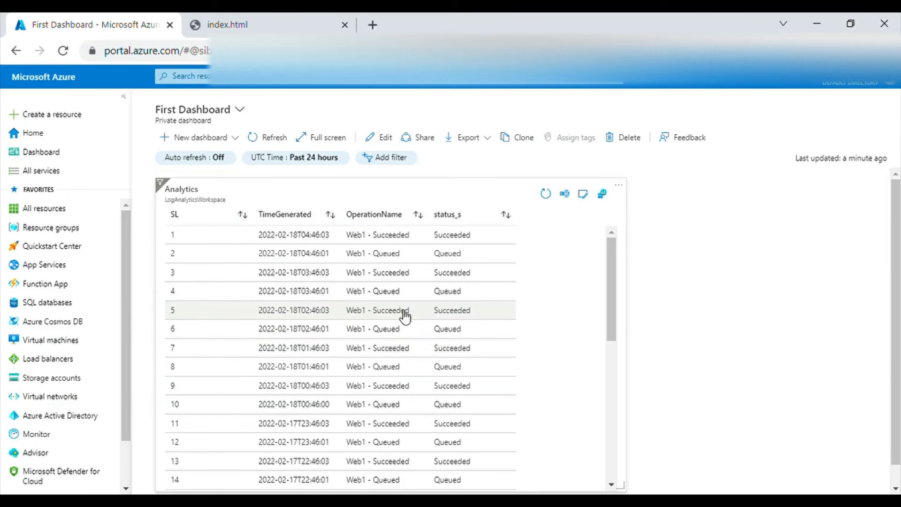
left_click(583, 194)
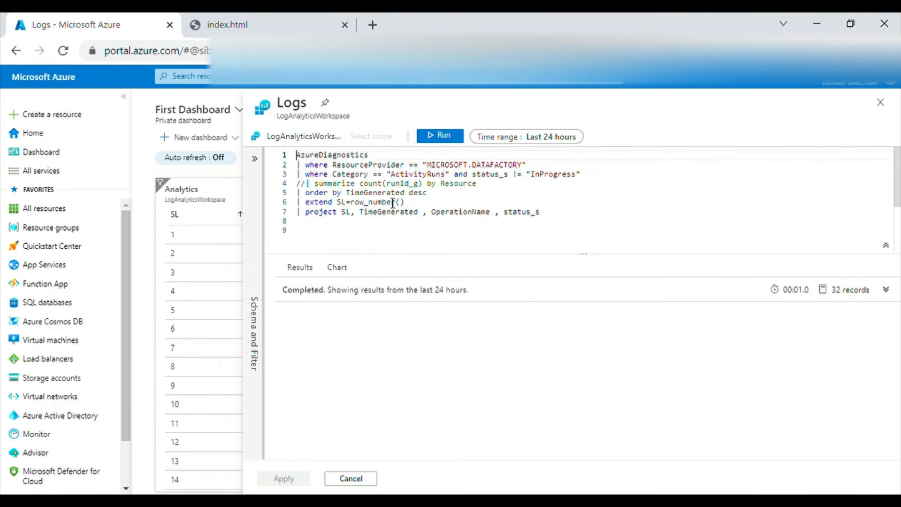
left_click_drag(501, 196, 297, 184)
key("Delete")
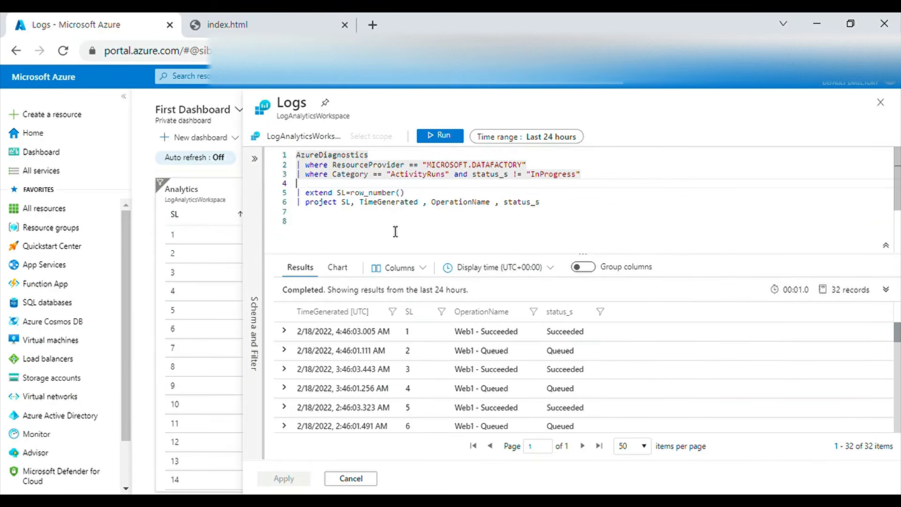
key("ctrl+z")
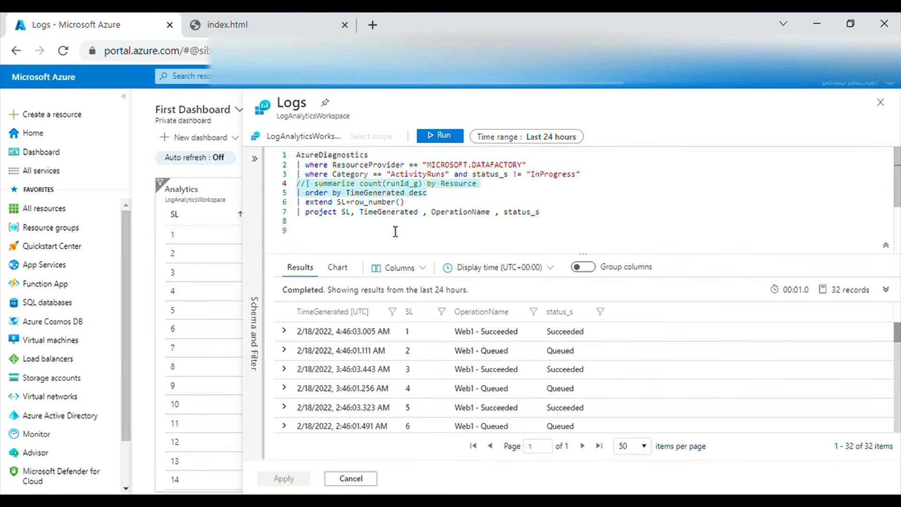
Step: Delete the commented-out summarize line from the tile's query, leaving no blank line in its place
left_click_drag(498, 189, 306, 188)
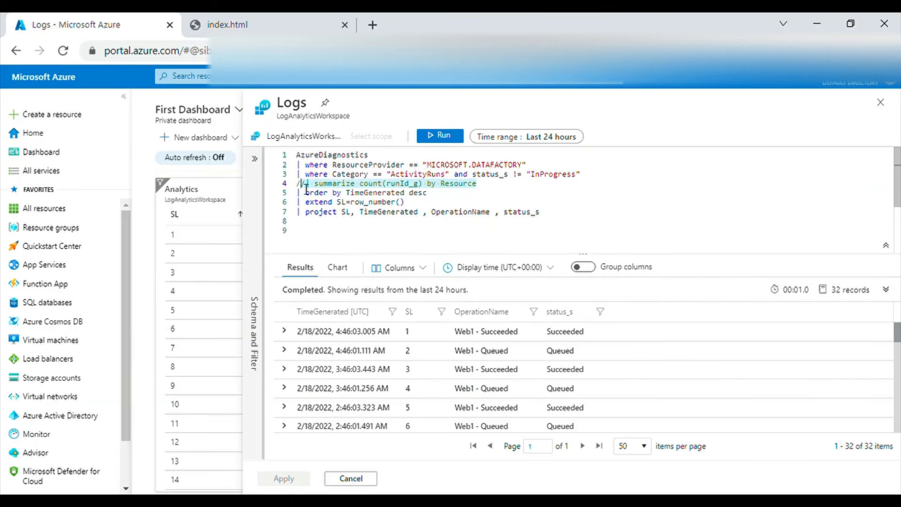
key("BackSpace")
key("BackSpace")
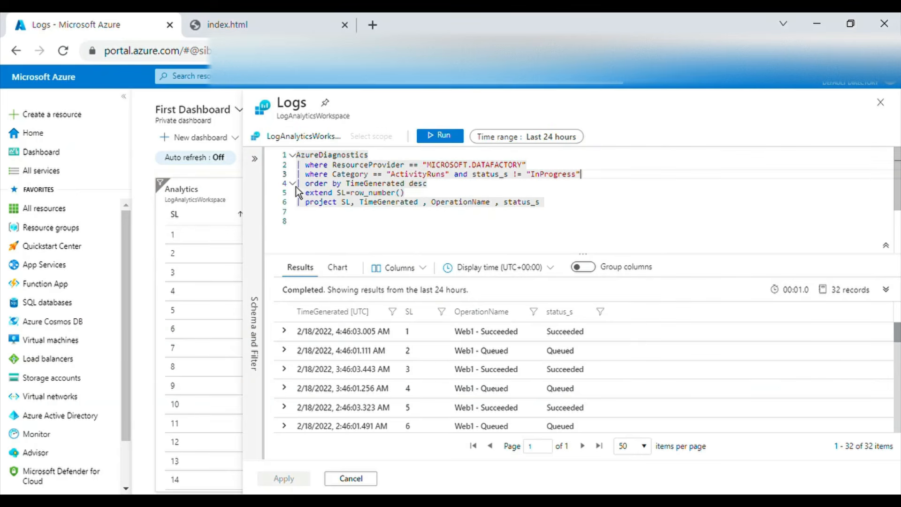
Step: Remove the order by, extend and project lines from the query and run only the two where filters
left_click(382, 202)
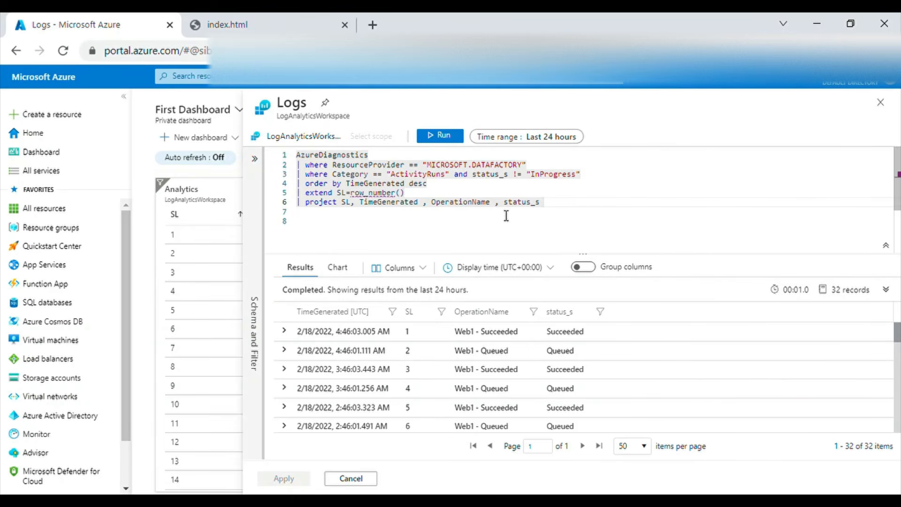
left_click_drag(562, 209, 296, 185)
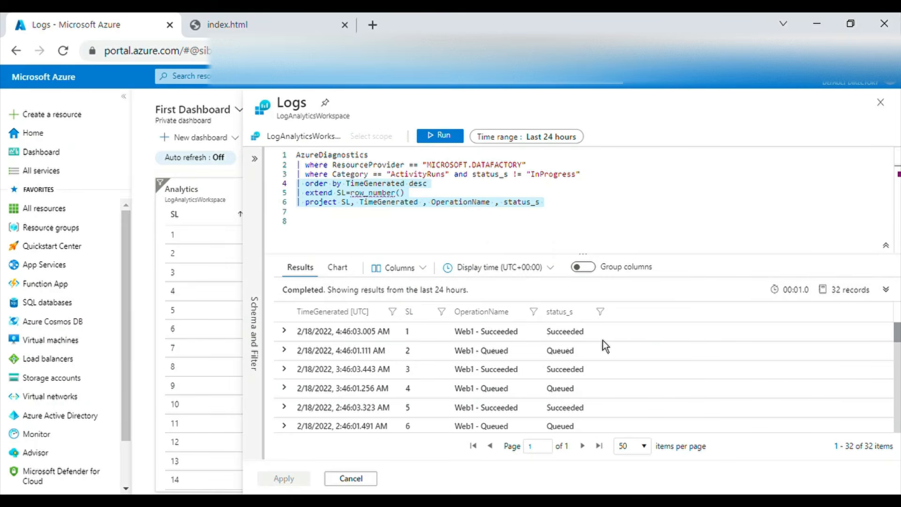
key("Delete")
left_click(440, 136)
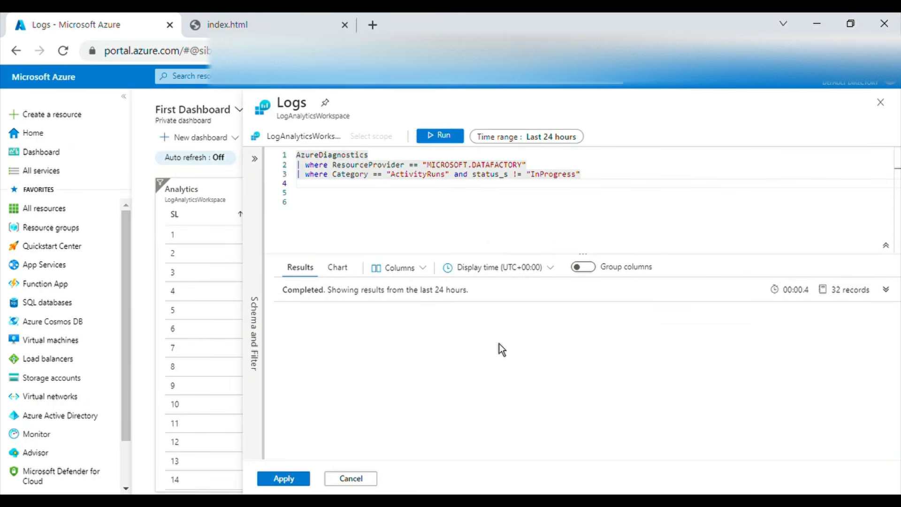
Step: Expand the first result record and examine its ResourceProvider value and the JSON items inside Output_data_s
left_click(284, 331)
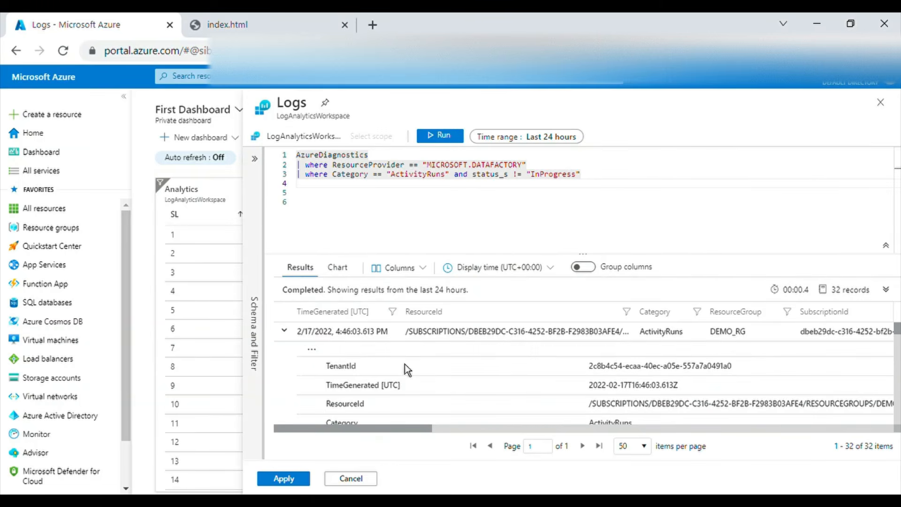
scroll(404, 364, "down", 5)
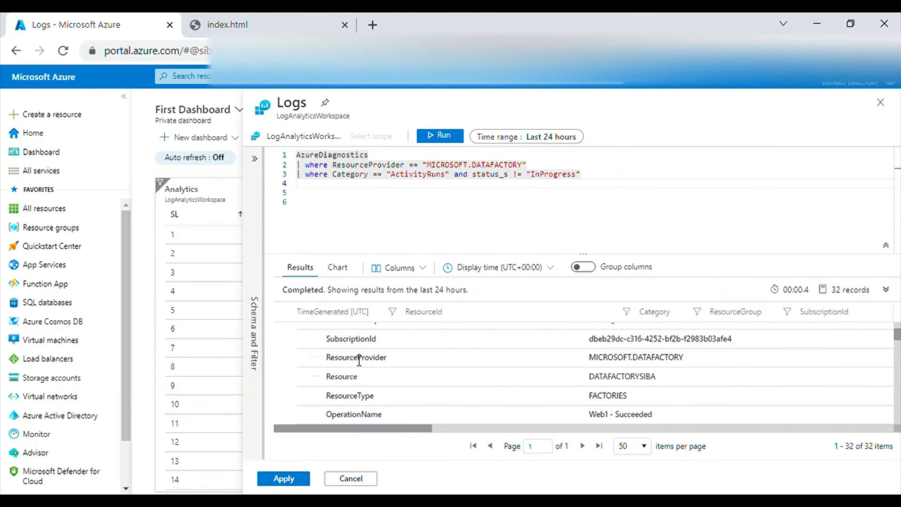
double_click(359, 360)
double_click(628, 360)
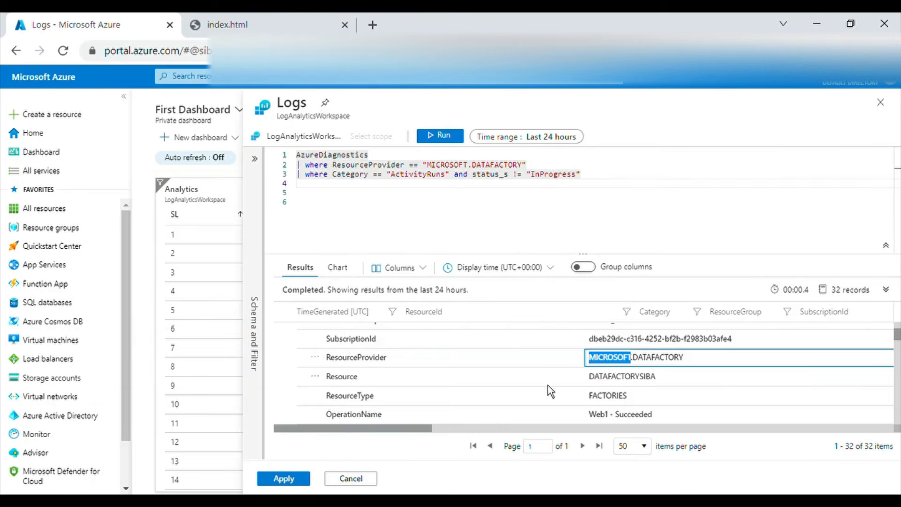
scroll(628, 383, "down", 10)
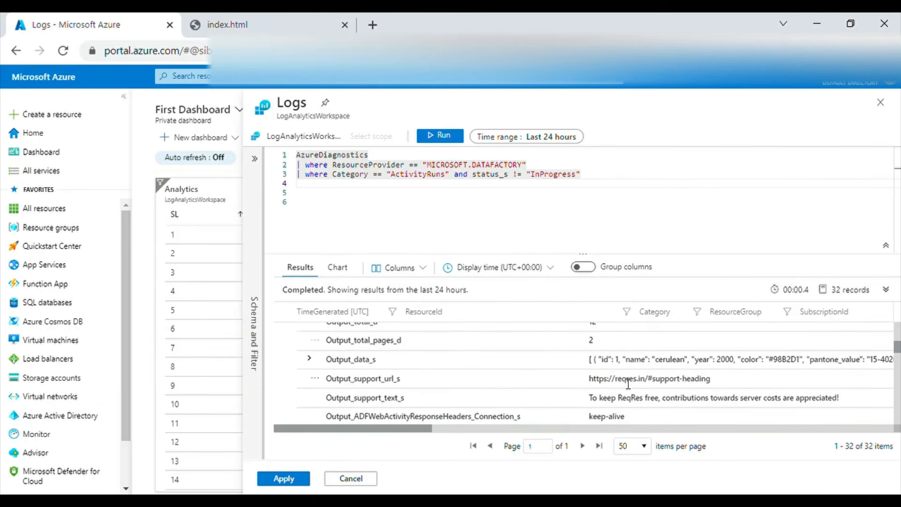
scroll(628, 384, "up", 2)
scroll(629, 387, "down", 3)
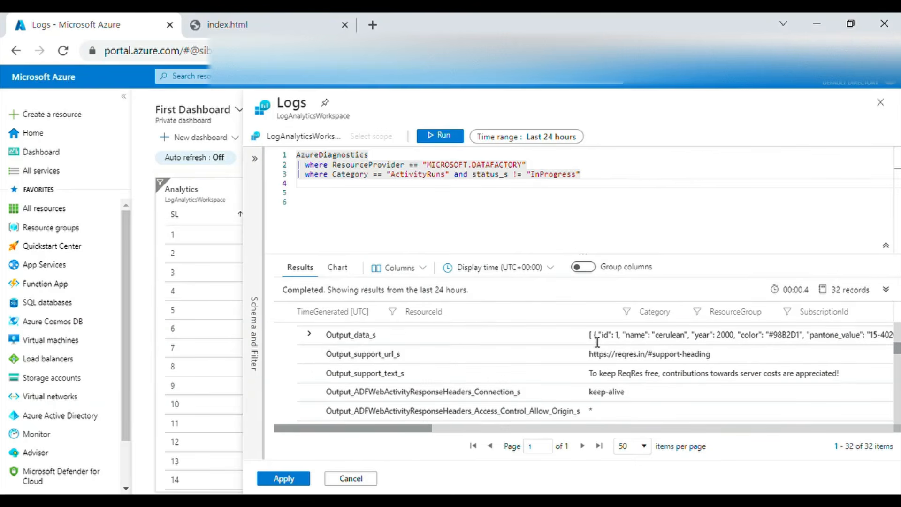
left_click_drag(595, 343, 817, 342)
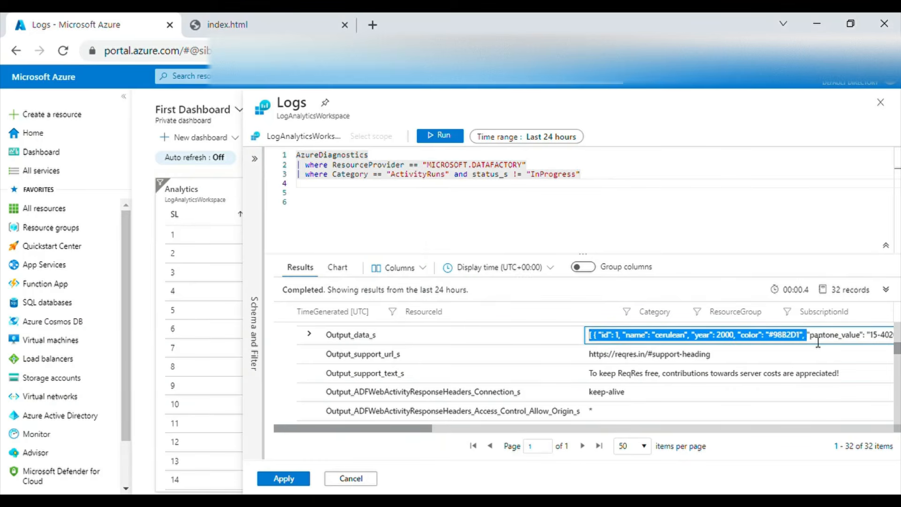
left_click(311, 335)
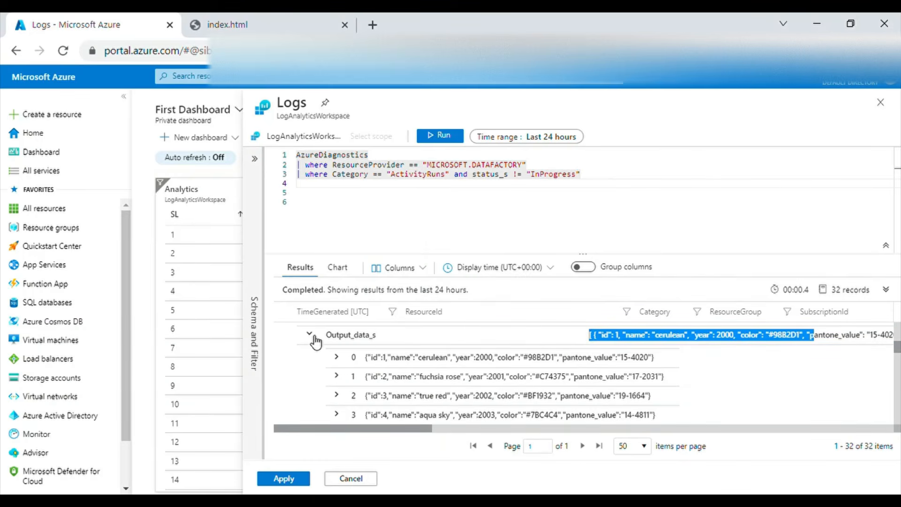
Step: Try adding parse_json on a new line below the query's two where filters
left_click(330, 187)
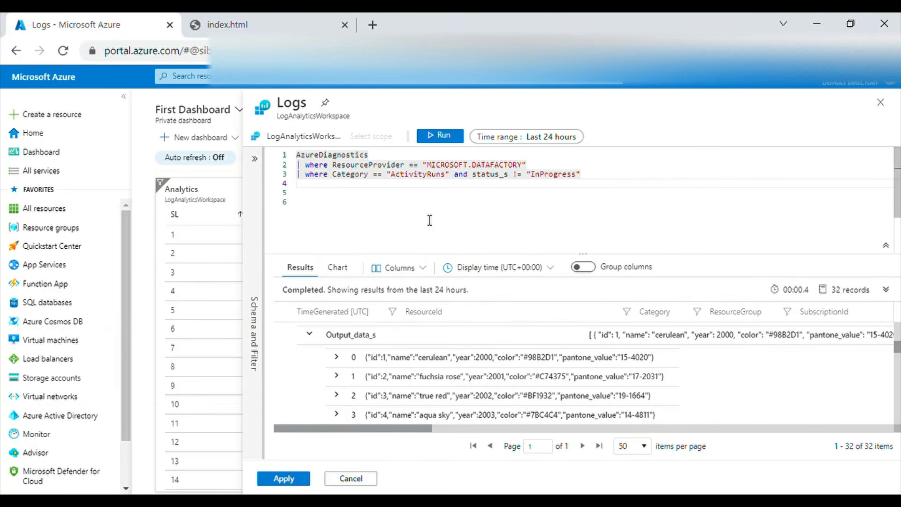
type("parse_json")
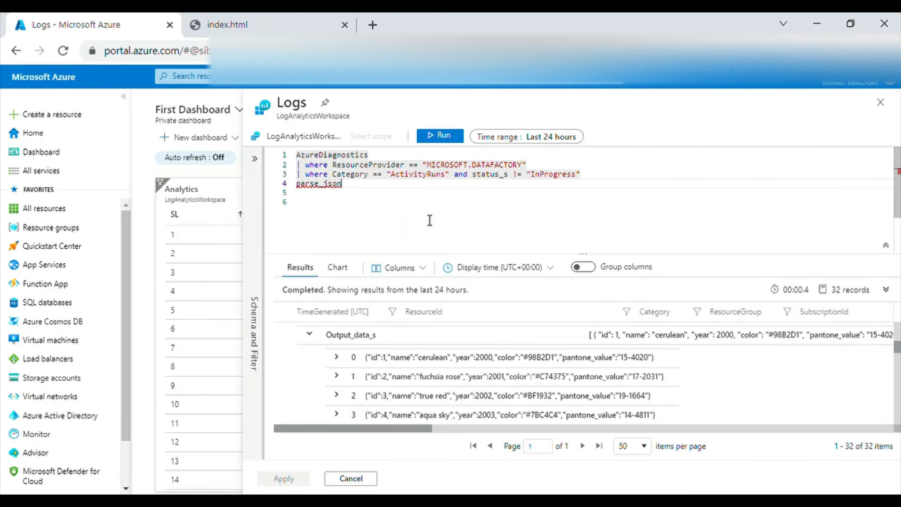
left_click(298, 194)
left_click(297, 185)
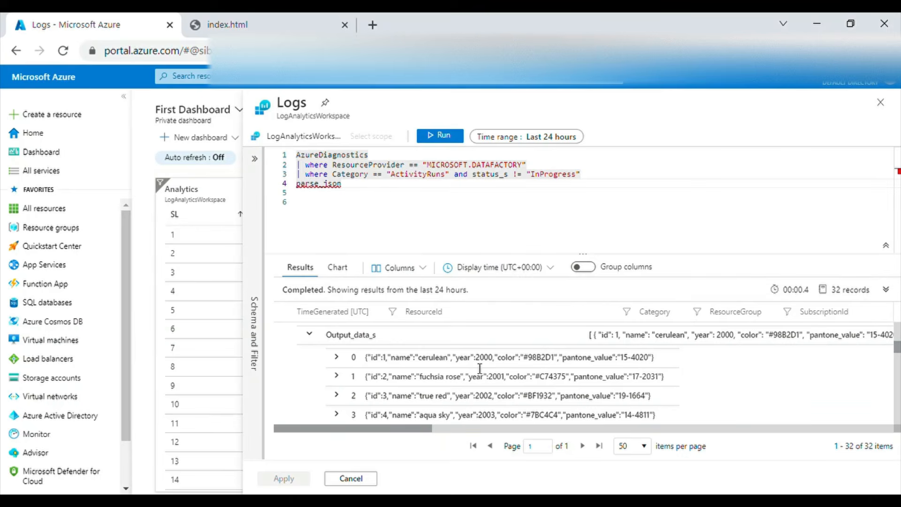
Step: Inspect the first JSON item in Output_data_s, collapse the field, and close the query editor without saving the edits
left_click(337, 357)
left_click(337, 358)
scroll(440, 384, "up", 3)
left_click(314, 410)
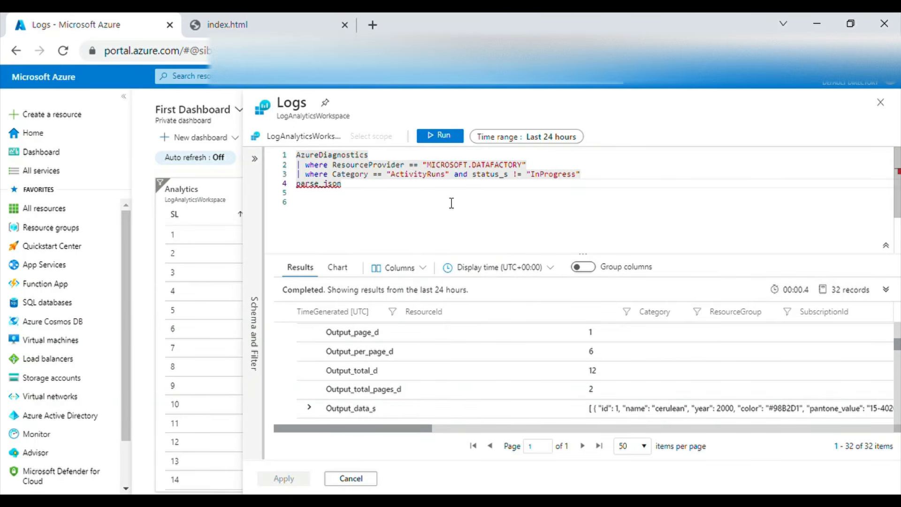
left_click(880, 103)
left_click(533, 142)
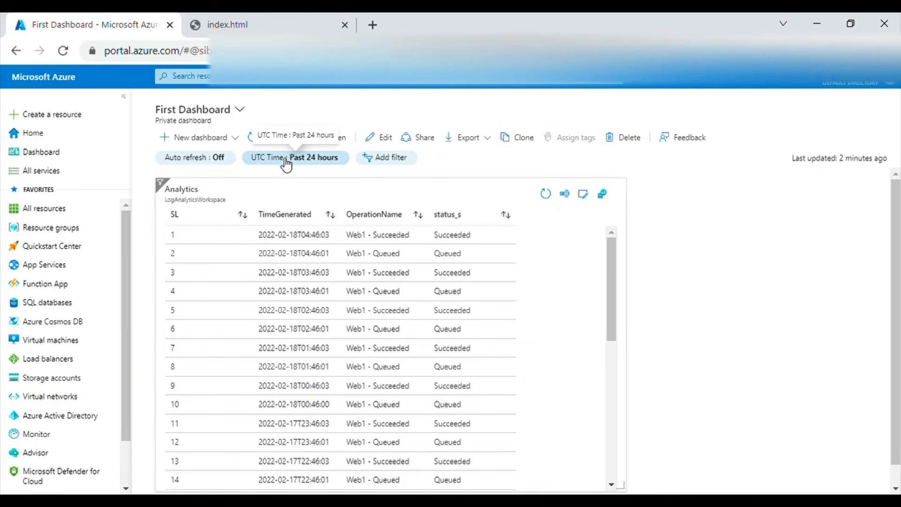
Step: Set First Dashboard to show times as Local (UTC+5:30), keeping the time range at Past 24 hours
left_click(311, 160)
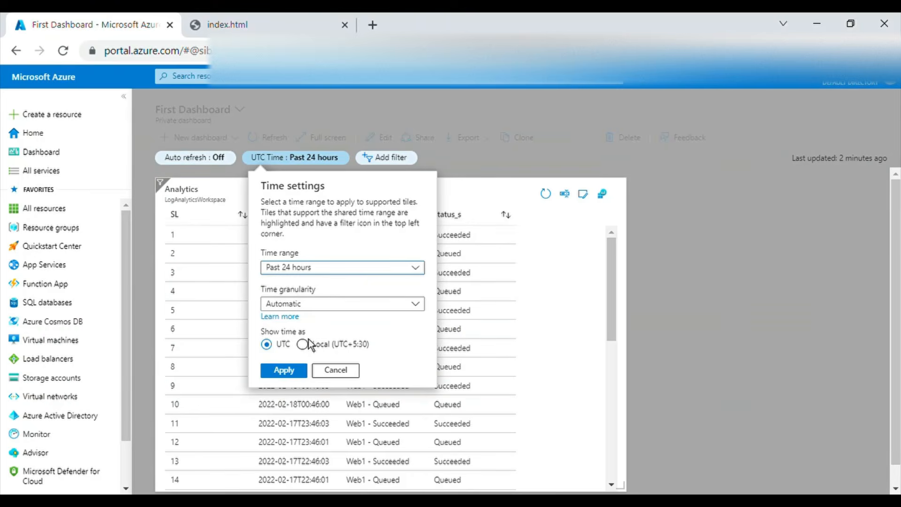
left_click(302, 344)
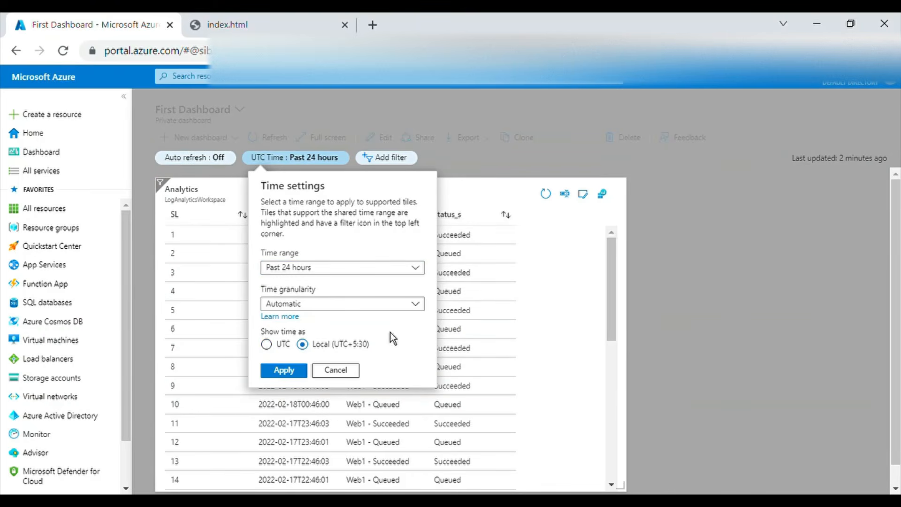
left_click(310, 268)
left_click(312, 270)
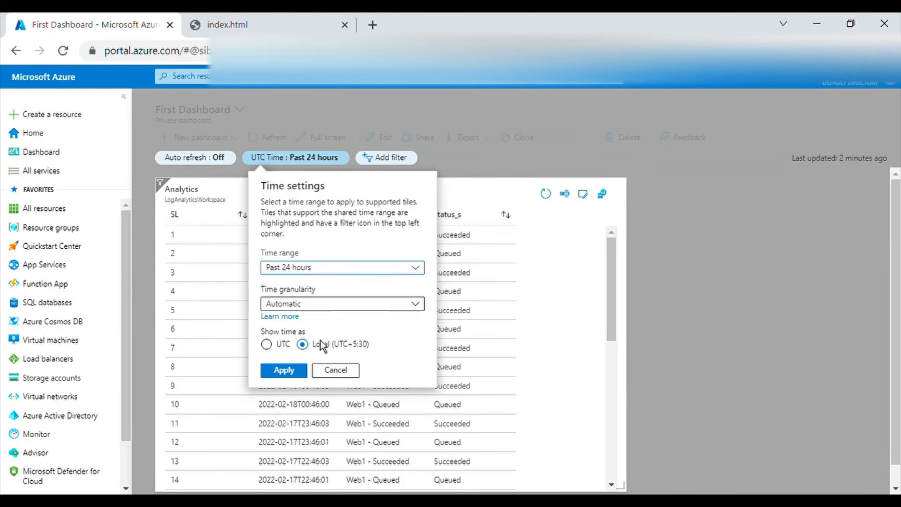
left_click(284, 370)
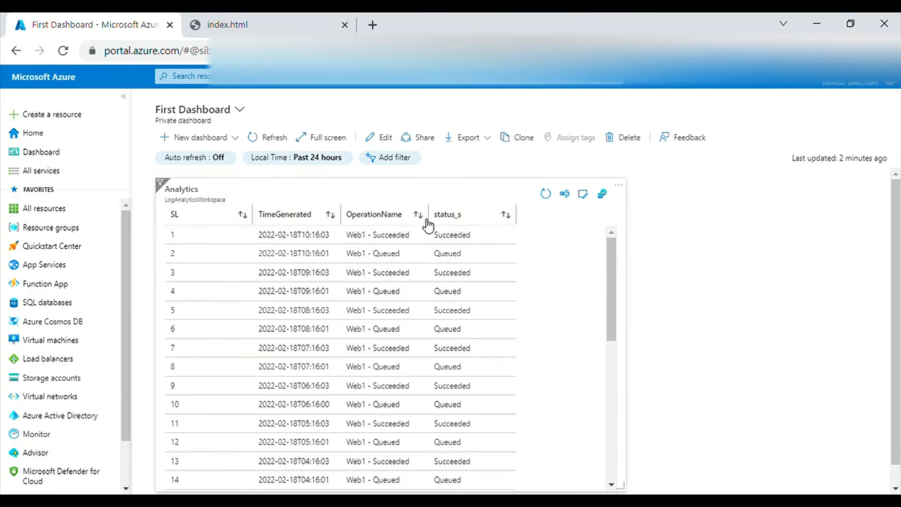
Step: View the dashboard's auto refresh intervals without choosing one and look through the rows of the Analytics tile
left_click(207, 162)
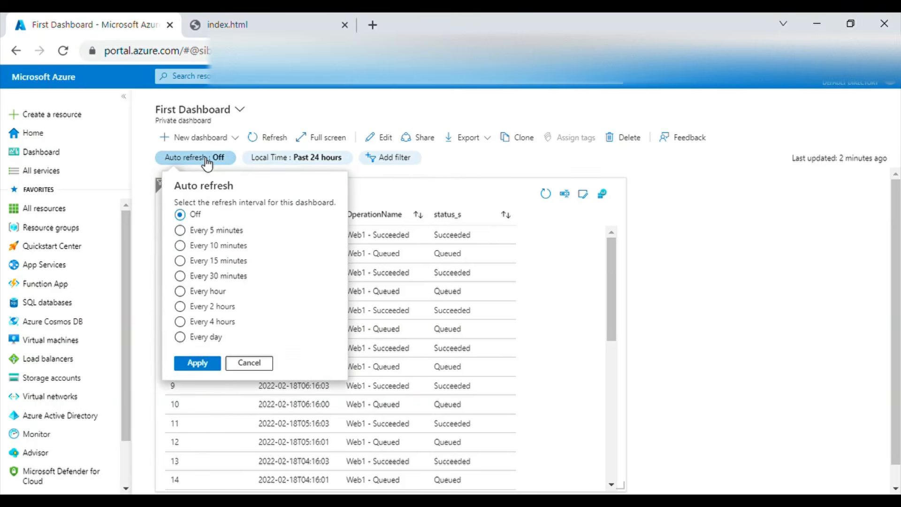
left_click(448, 272)
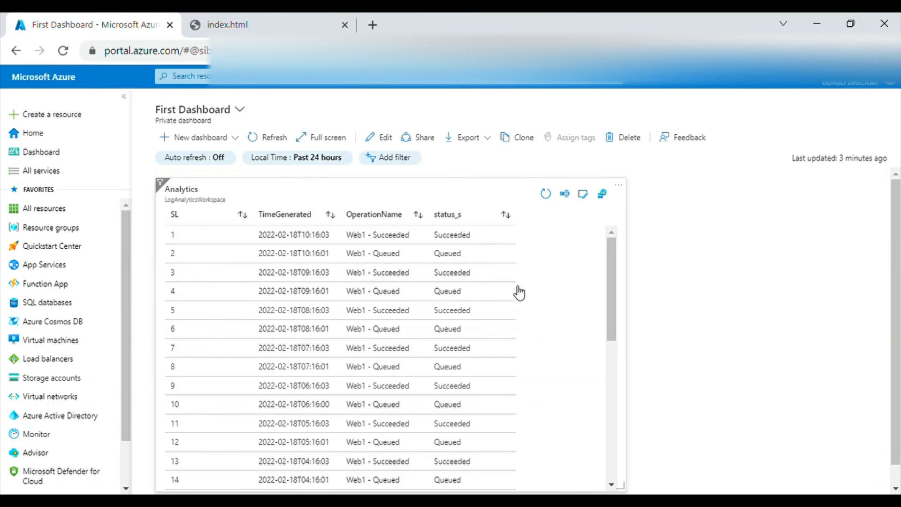
scroll(438, 318, "down", 3)
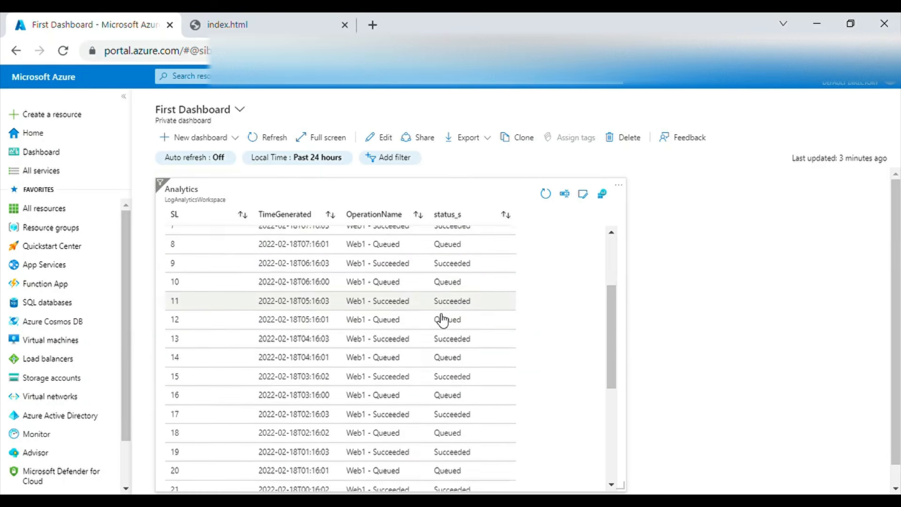
scroll(441, 320, "up", 3)
Step: Set the dashboard's time range to Past hour
left_click(298, 157)
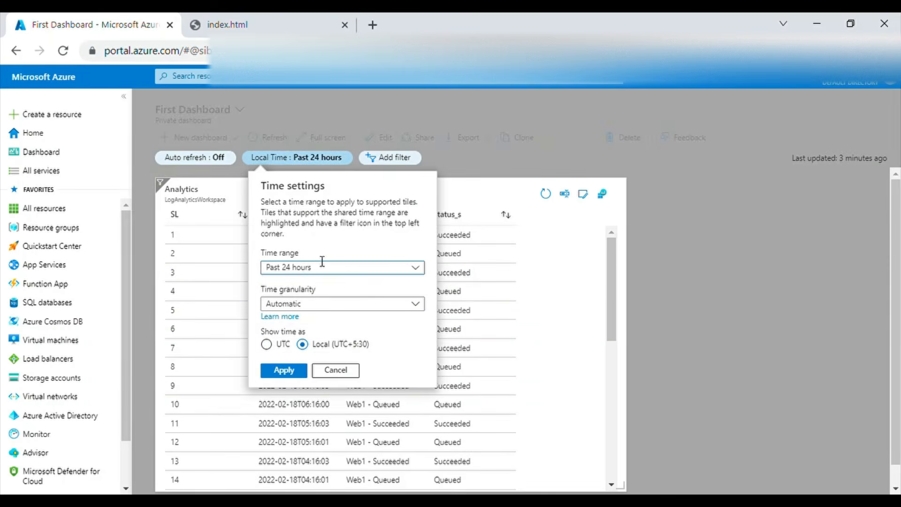
left_click(333, 269)
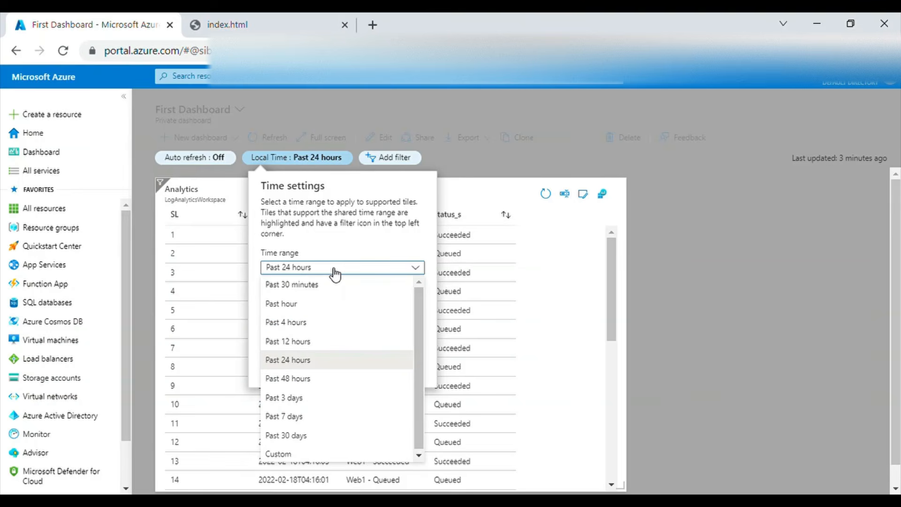
left_click(299, 305)
left_click(284, 370)
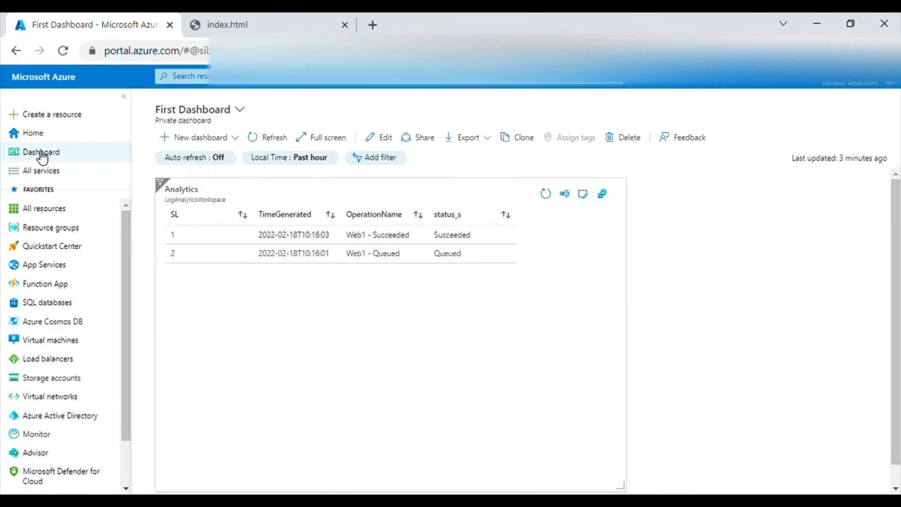
Step: Reopen the dashboard from the portal home page and switch to My Dashboard
left_click(43, 77)
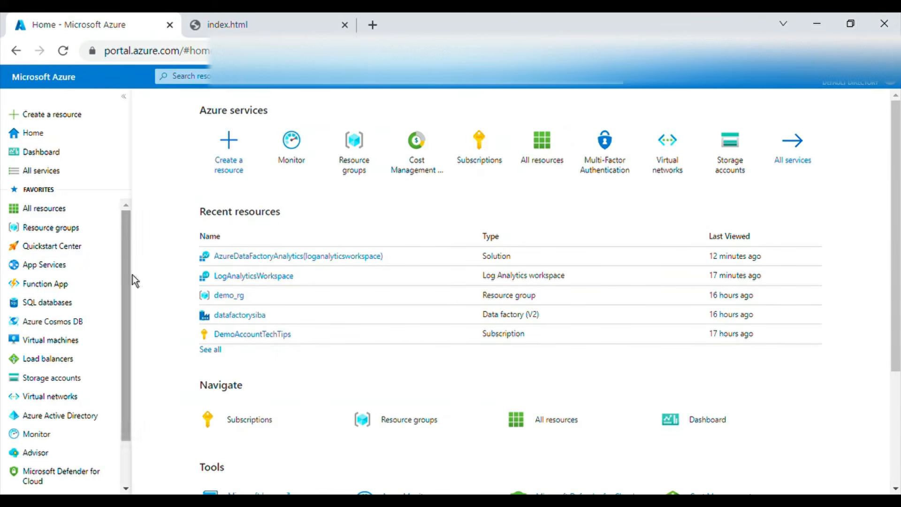
left_click(44, 156)
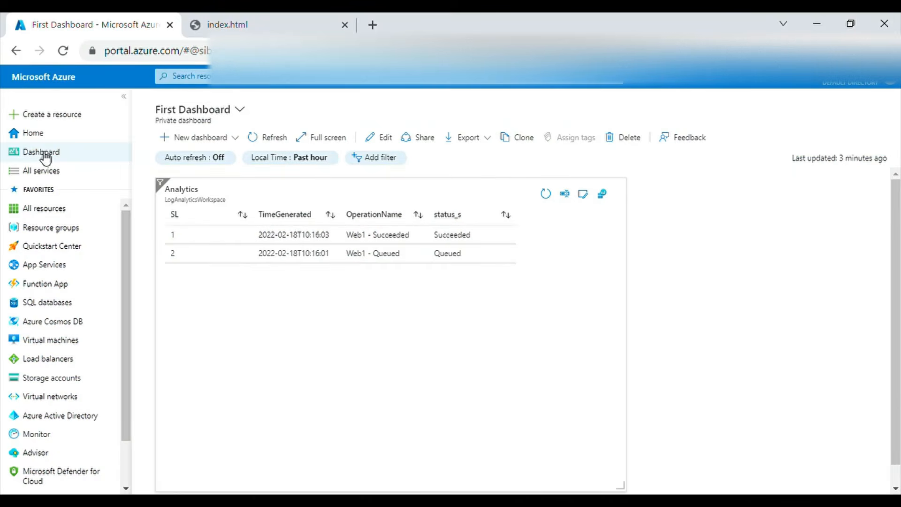
left_click(241, 112)
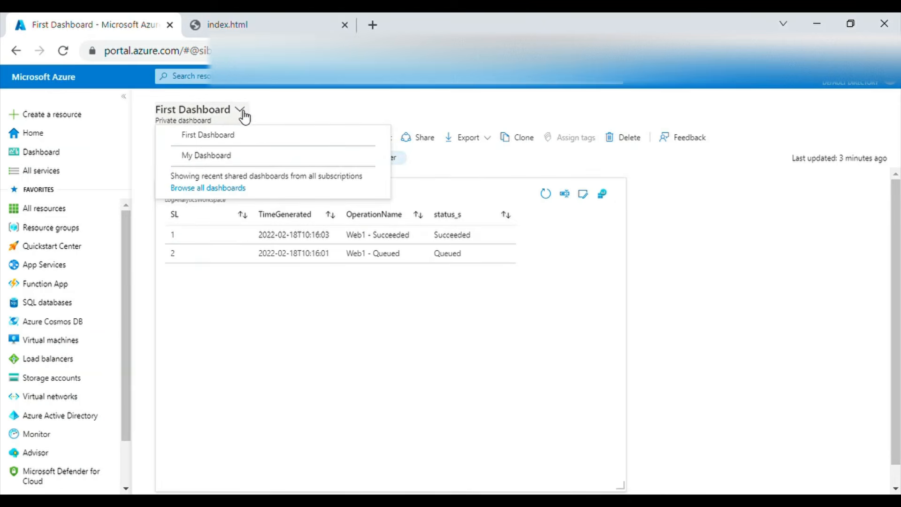
left_click(228, 157)
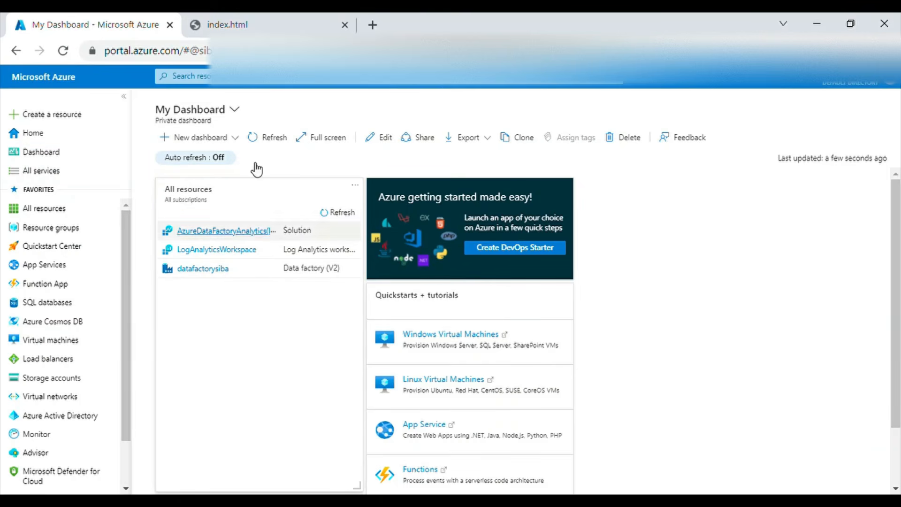
Step: Return to First Dashboard and check the list of all dashboards for the Shared dashboards type
left_click(243, 112)
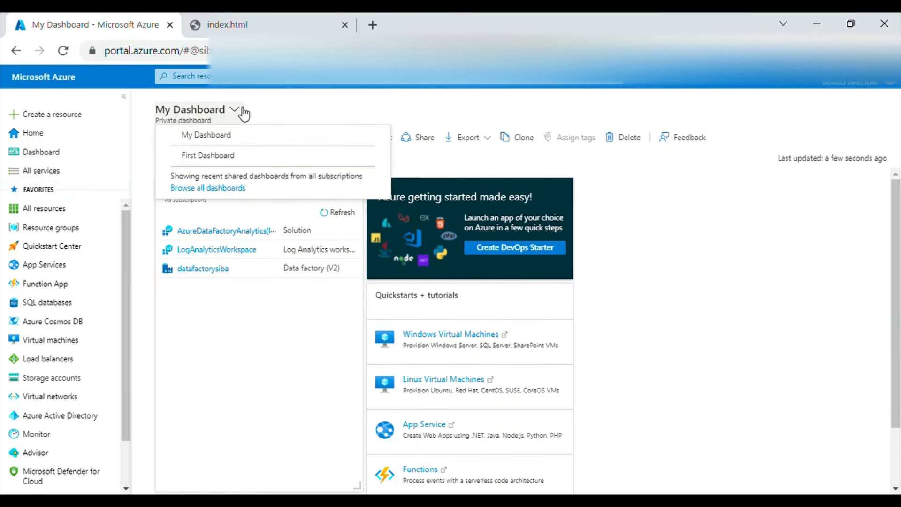
left_click(221, 162)
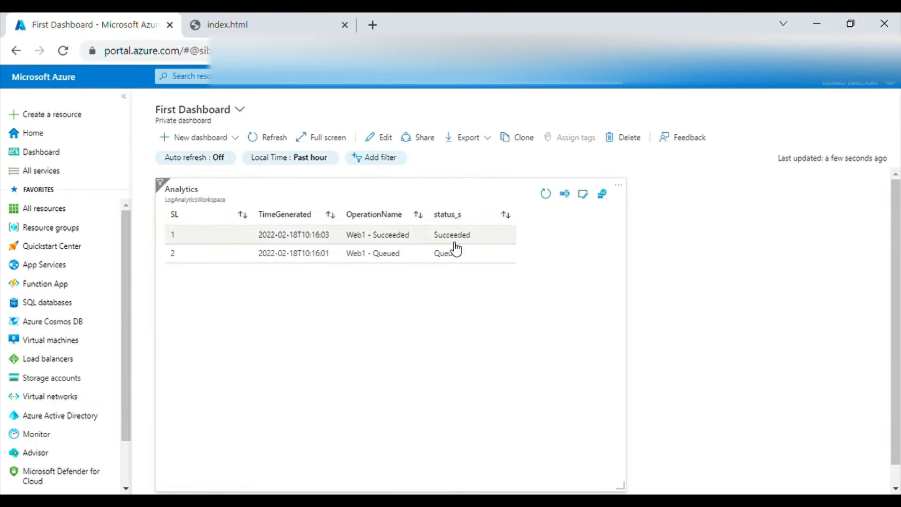
left_click(246, 112)
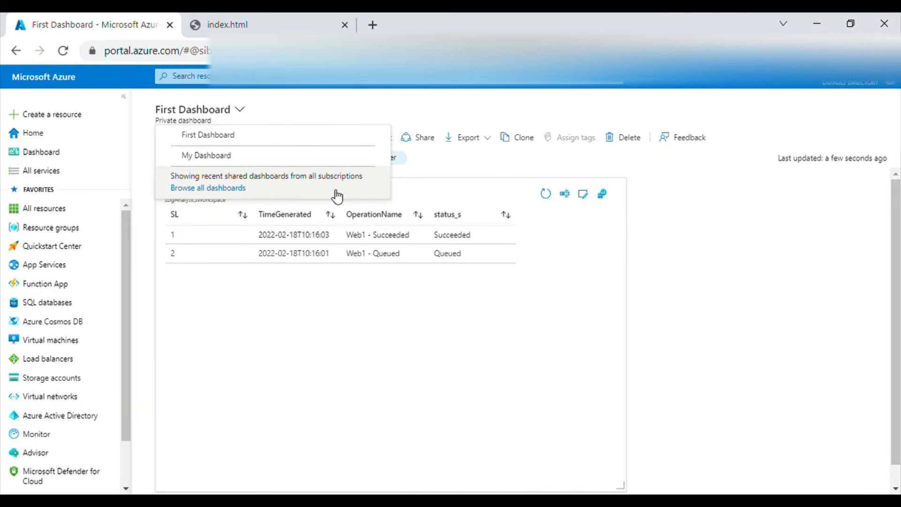
left_click(233, 189)
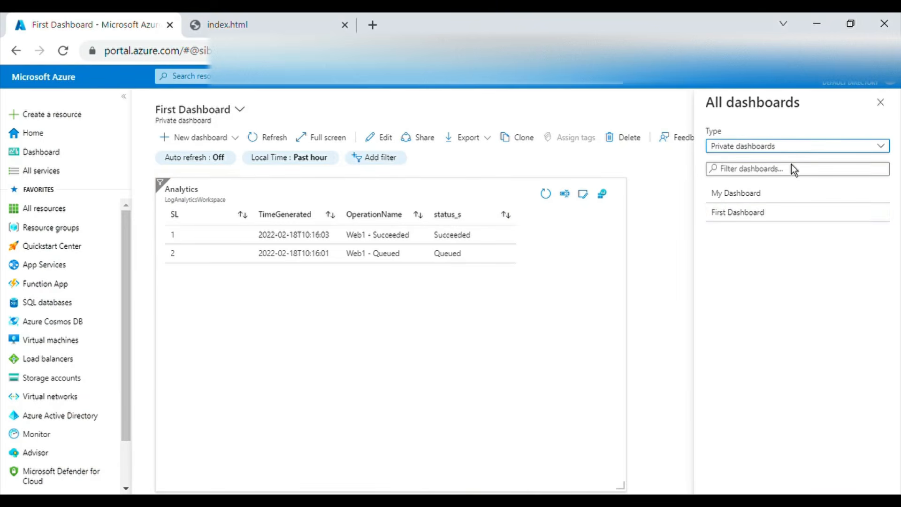
left_click(789, 149)
left_click(778, 188)
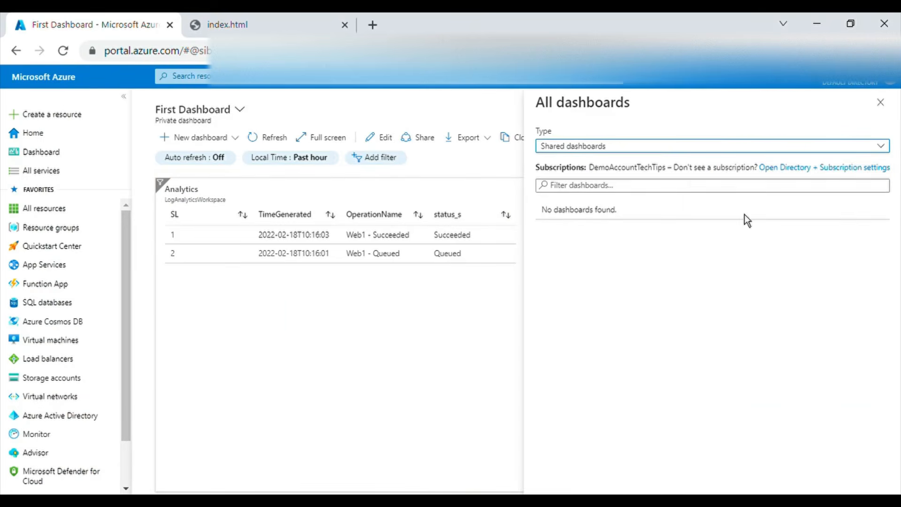
left_click(660, 192)
left_click(680, 280)
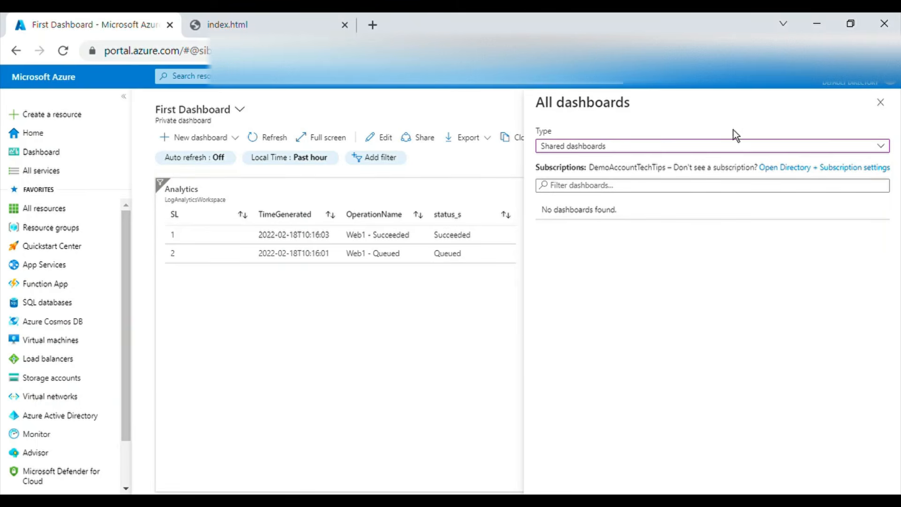
left_click(880, 102)
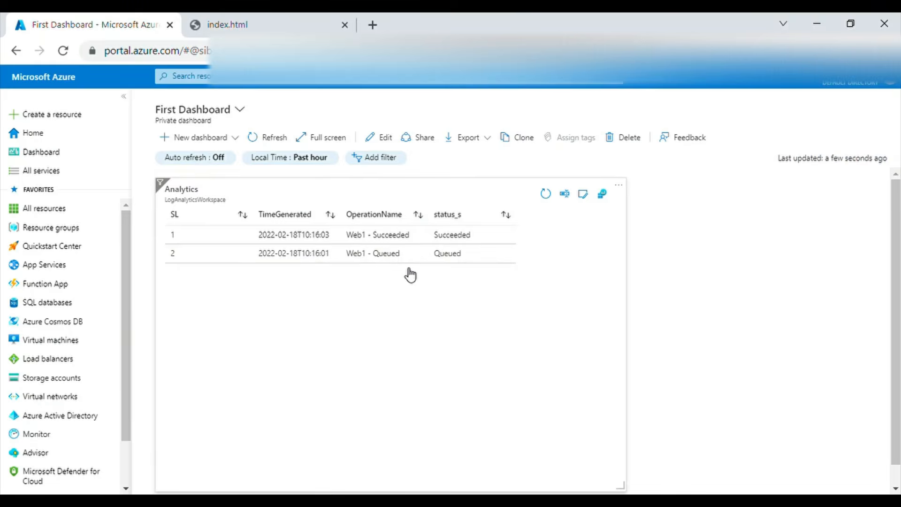
Step: Switch to the index.html page and review the monitoring flow from Azure Data Factory through Log Analytics Workspace to Dashboard
left_click(228, 25)
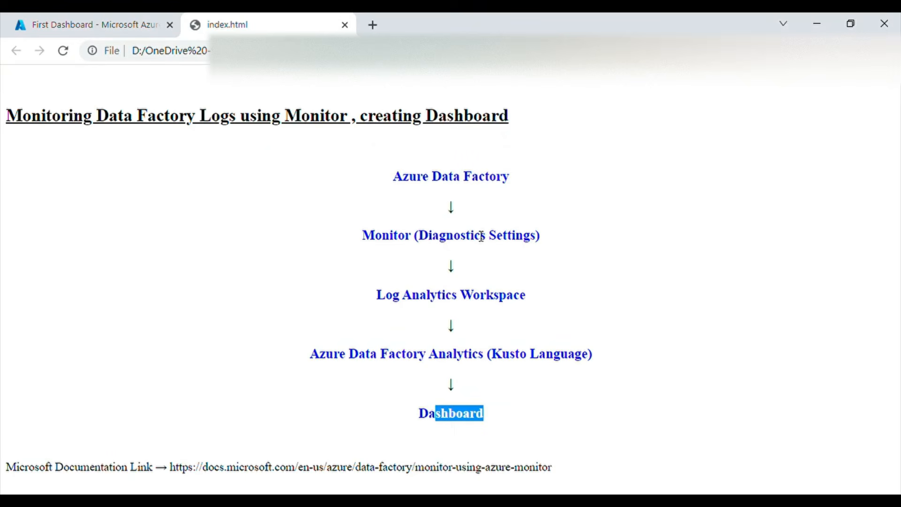
left_click_drag(401, 181, 544, 184)
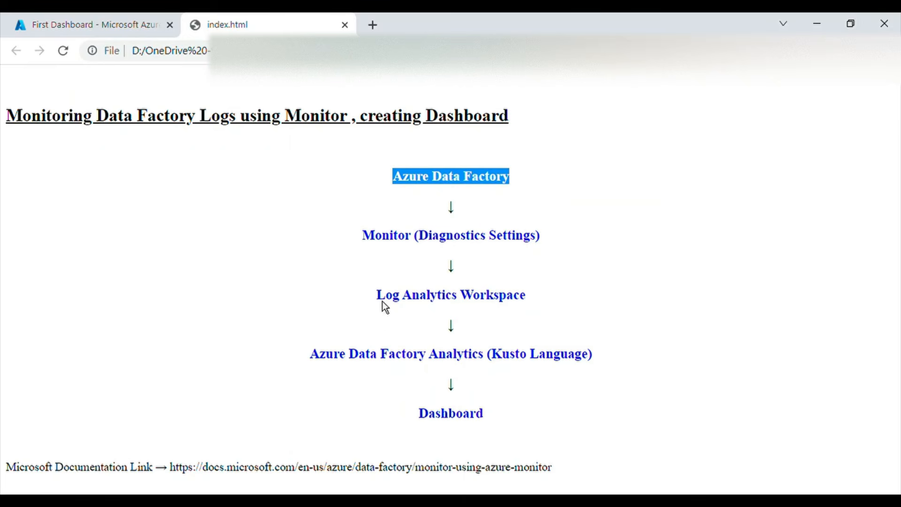
left_click_drag(382, 301, 537, 309)
left_click_drag(384, 237, 562, 240)
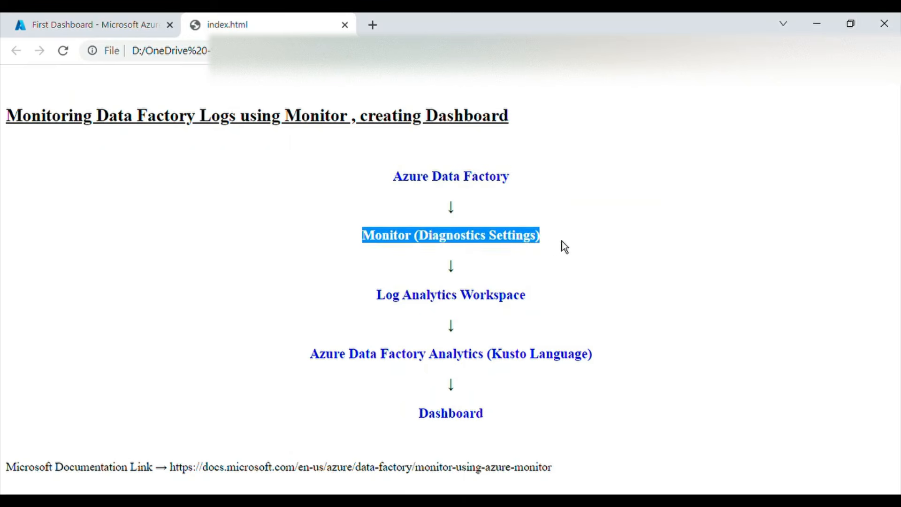
left_click(411, 299)
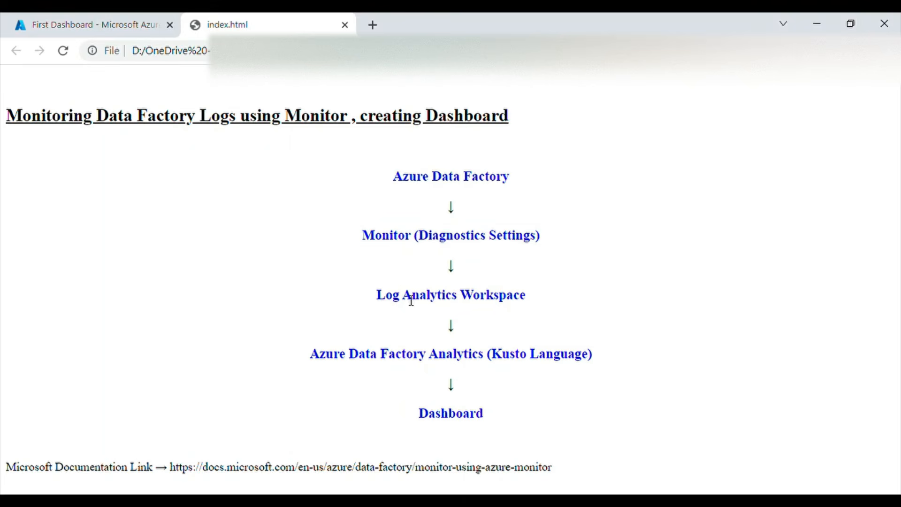
left_click_drag(411, 299, 548, 311)
left_click_drag(311, 359, 491, 367)
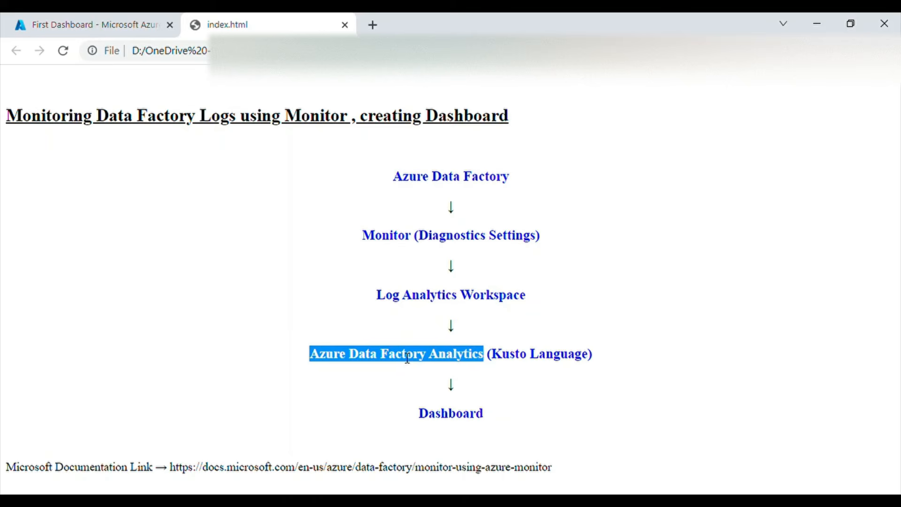
triple_click(407, 358)
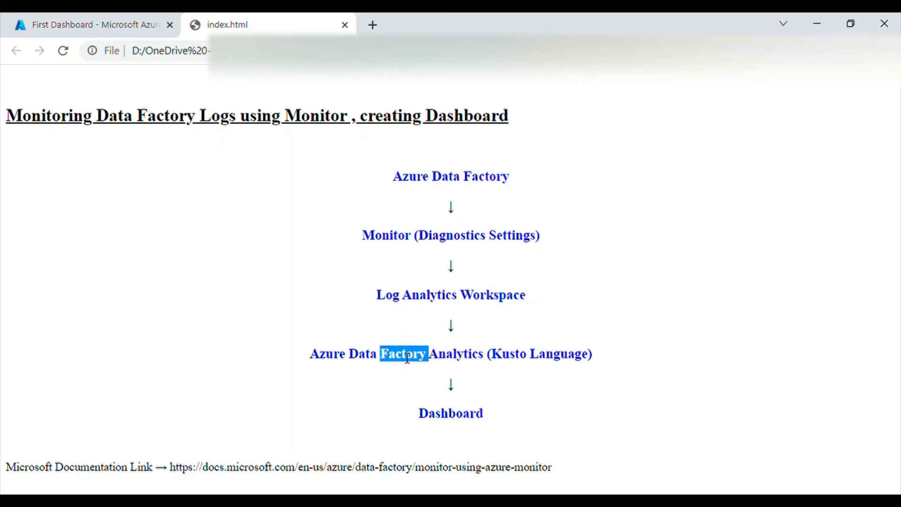
double_click(461, 419)
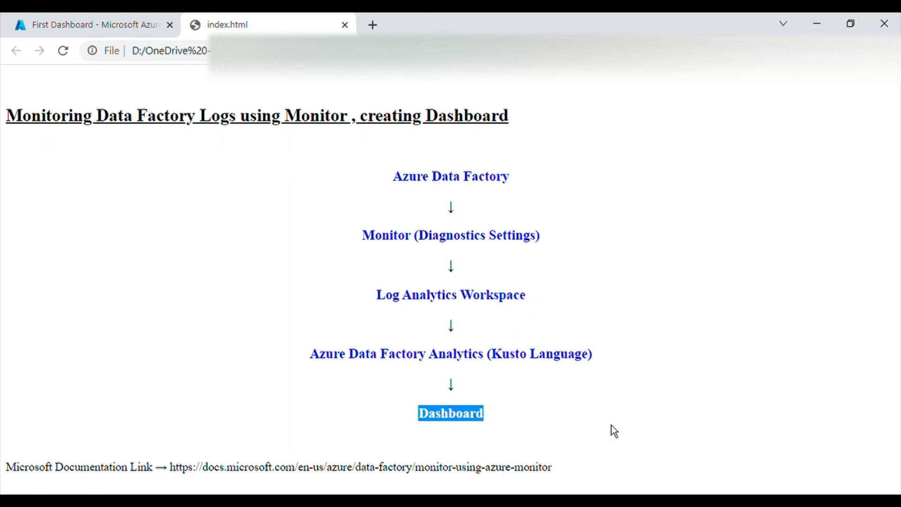